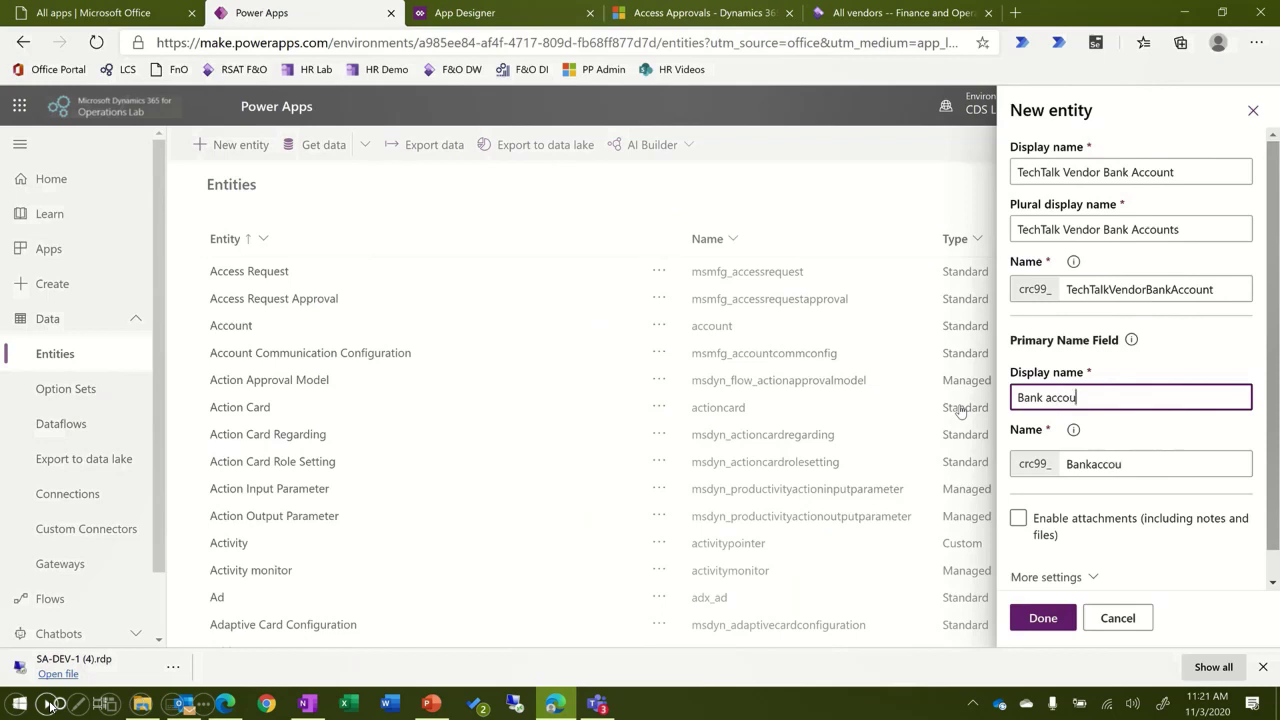
- Create the TechTalk Vendor Bank Account entity and add a required text field named Bank account name
left_click(1044, 619)
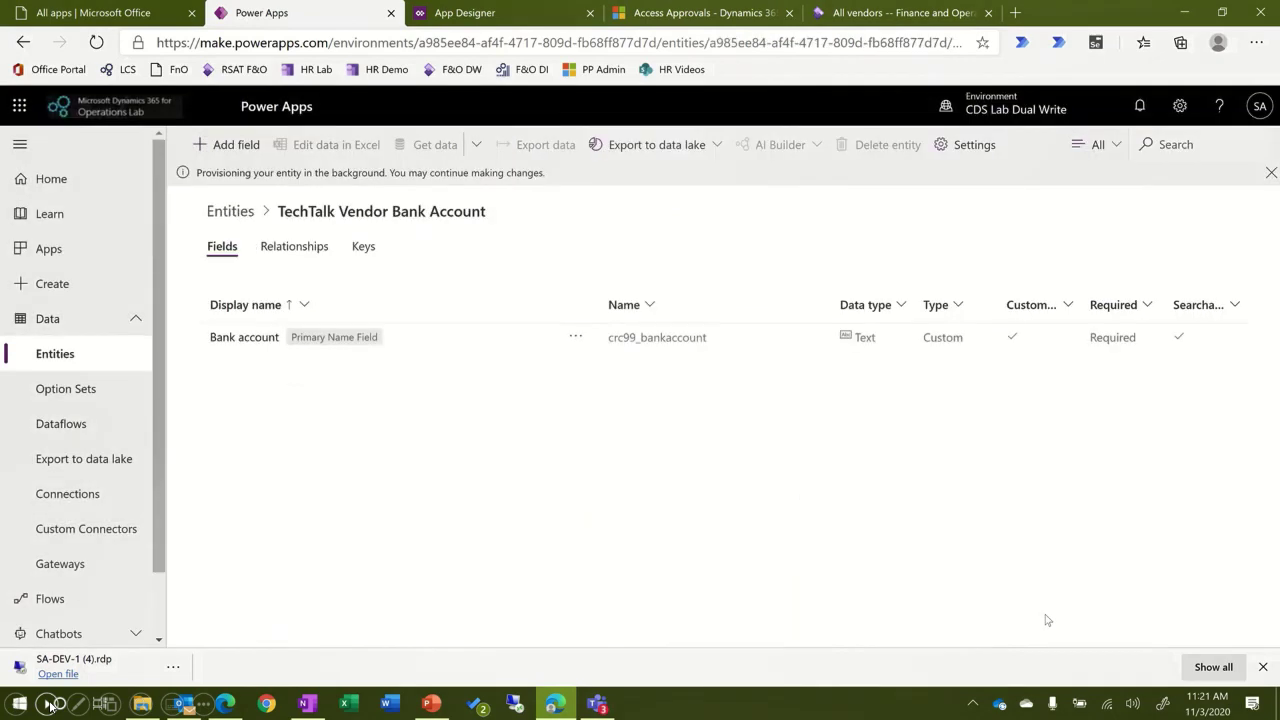
left_click(232, 146)
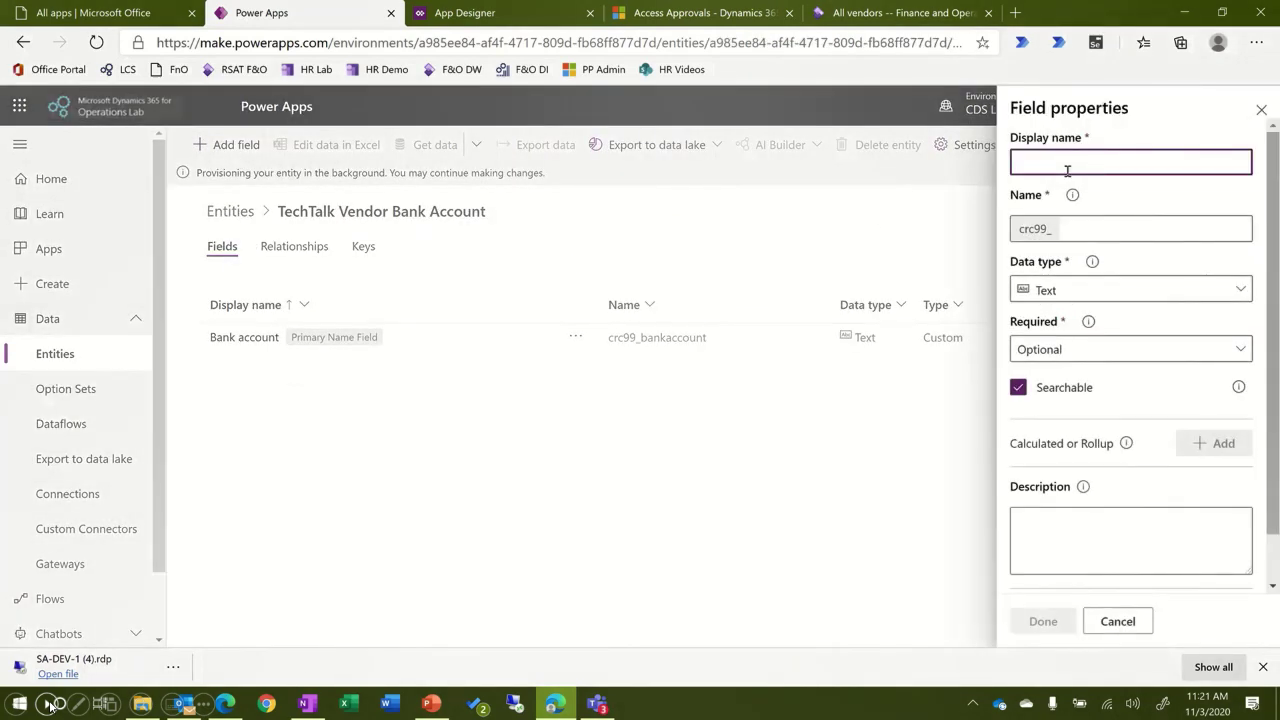
type("Bank account name")
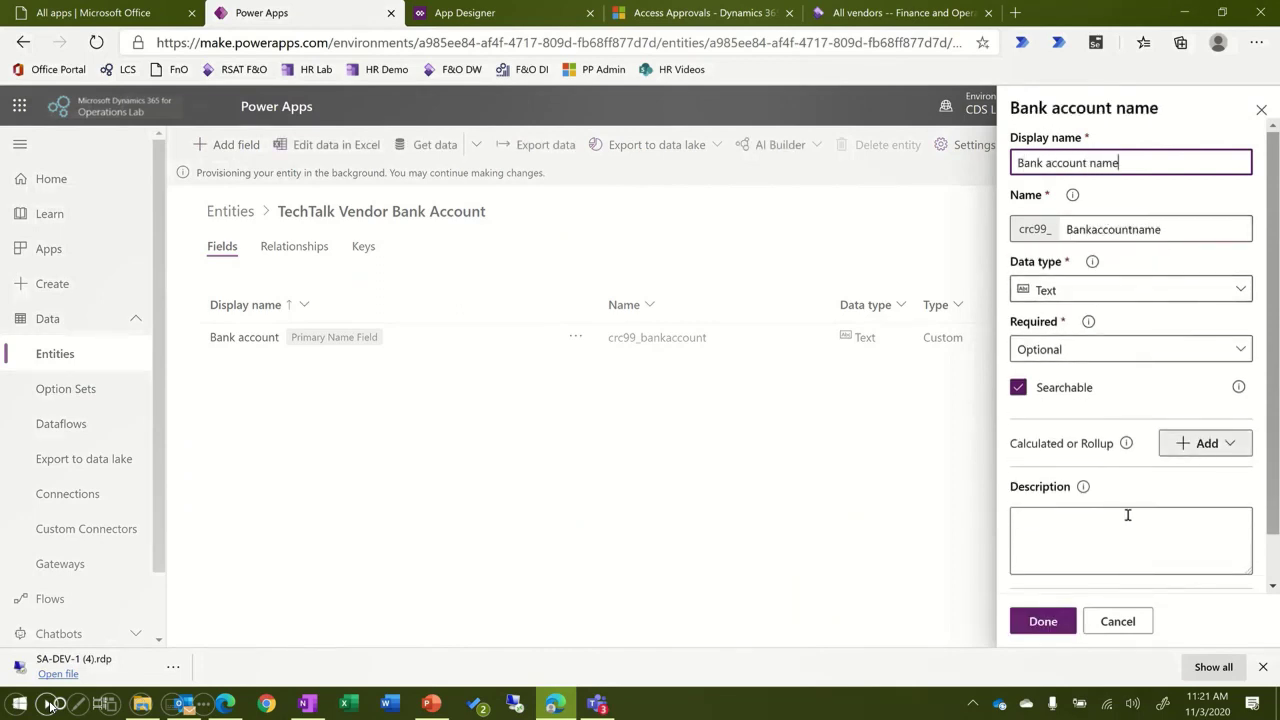
left_click(1090, 349)
left_click(1041, 437)
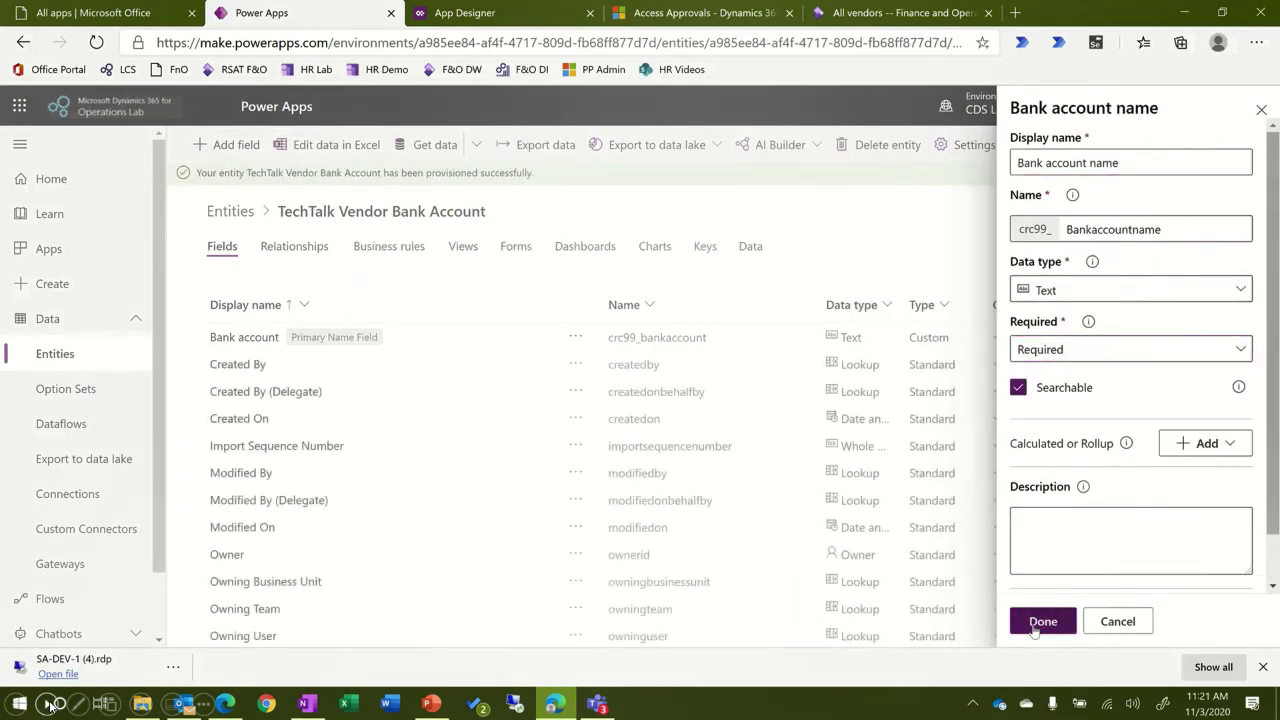
left_click(1040, 621)
- Add an optional text field named Bank account number to the entity
left_click(218, 153)
left_click(1045, 163)
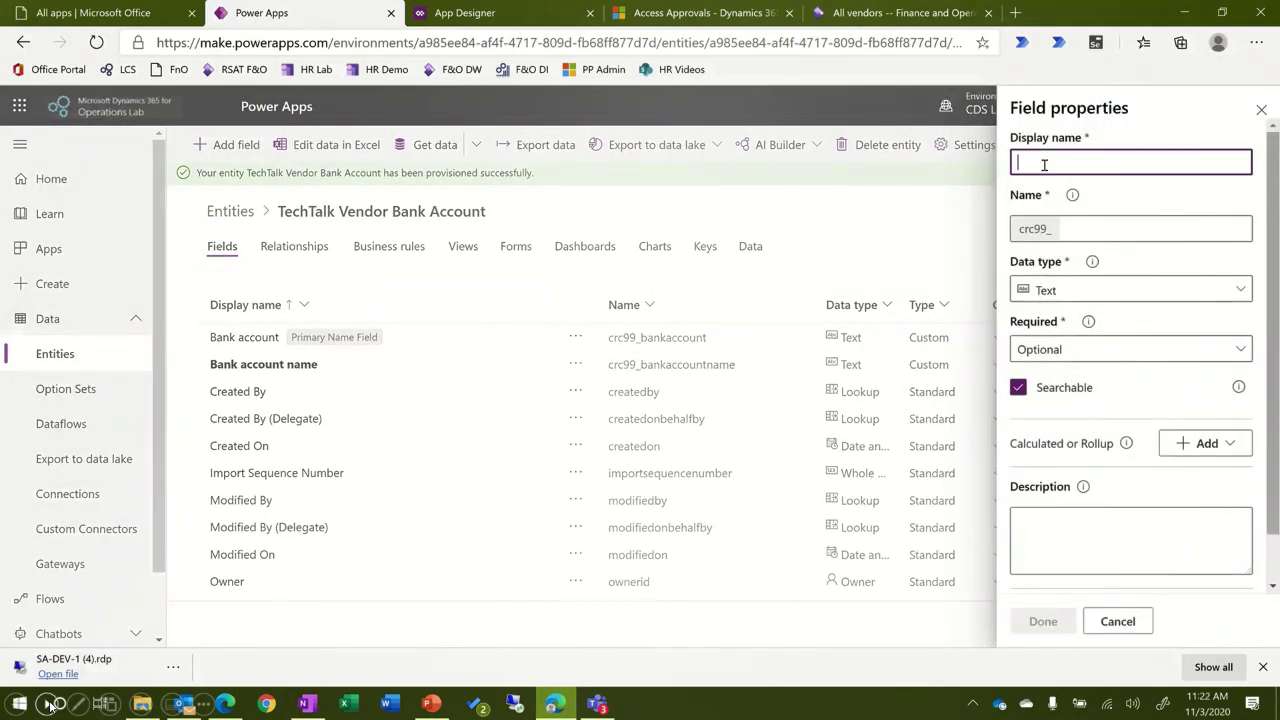
type("Bank Account")
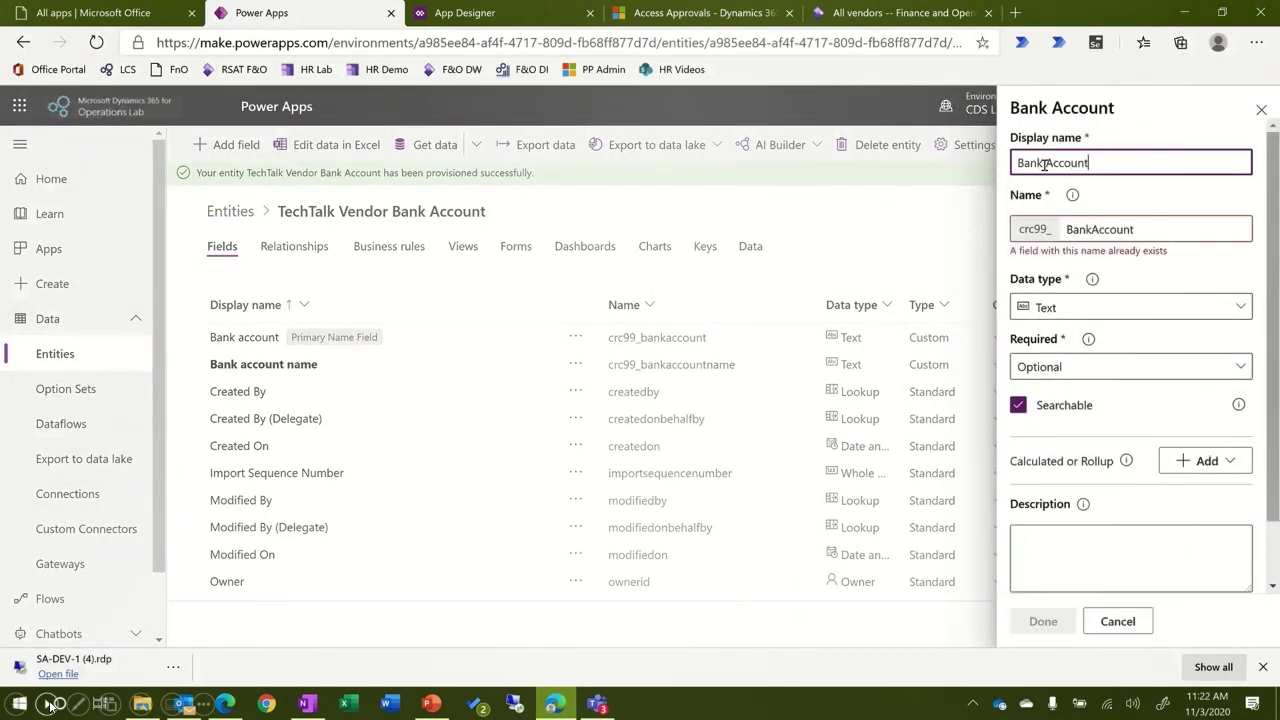
key("BackSpace")
key("BackSpace")
key("BackSpace")
key("BackSpace")
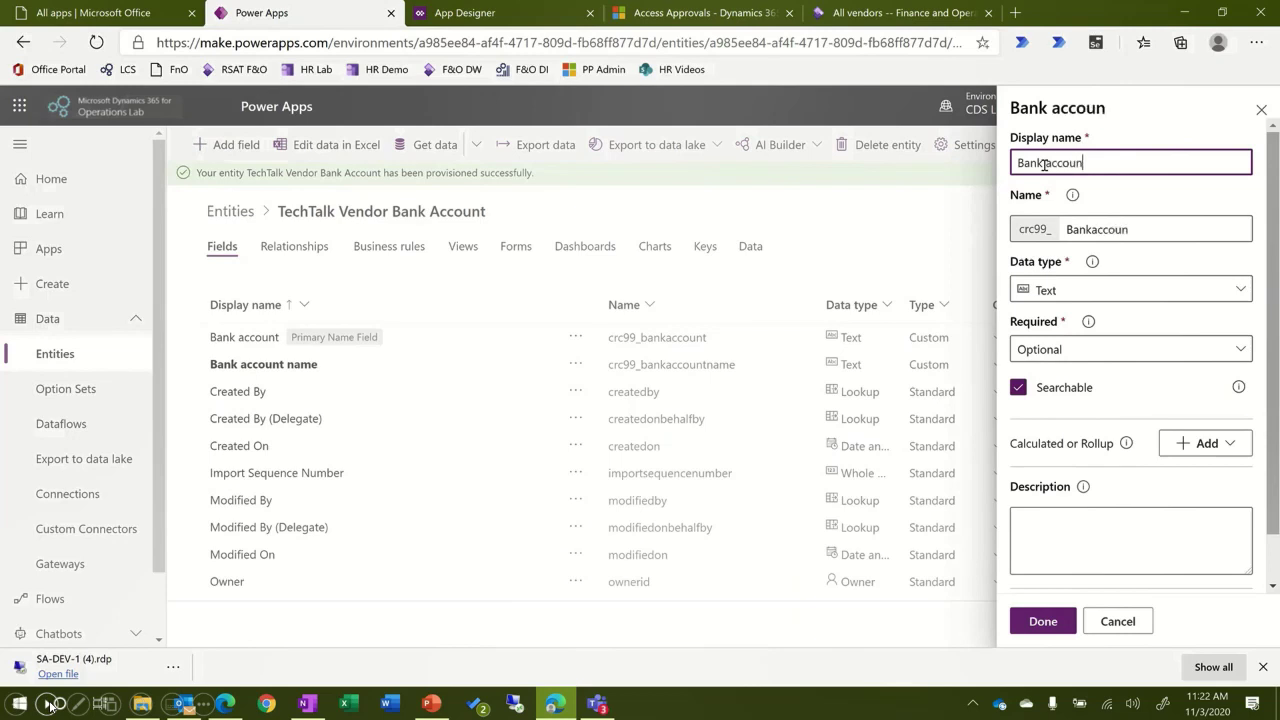
left_click(1042, 622)
- Add an optional text field named Routing number to the entity
left_click(220, 144)
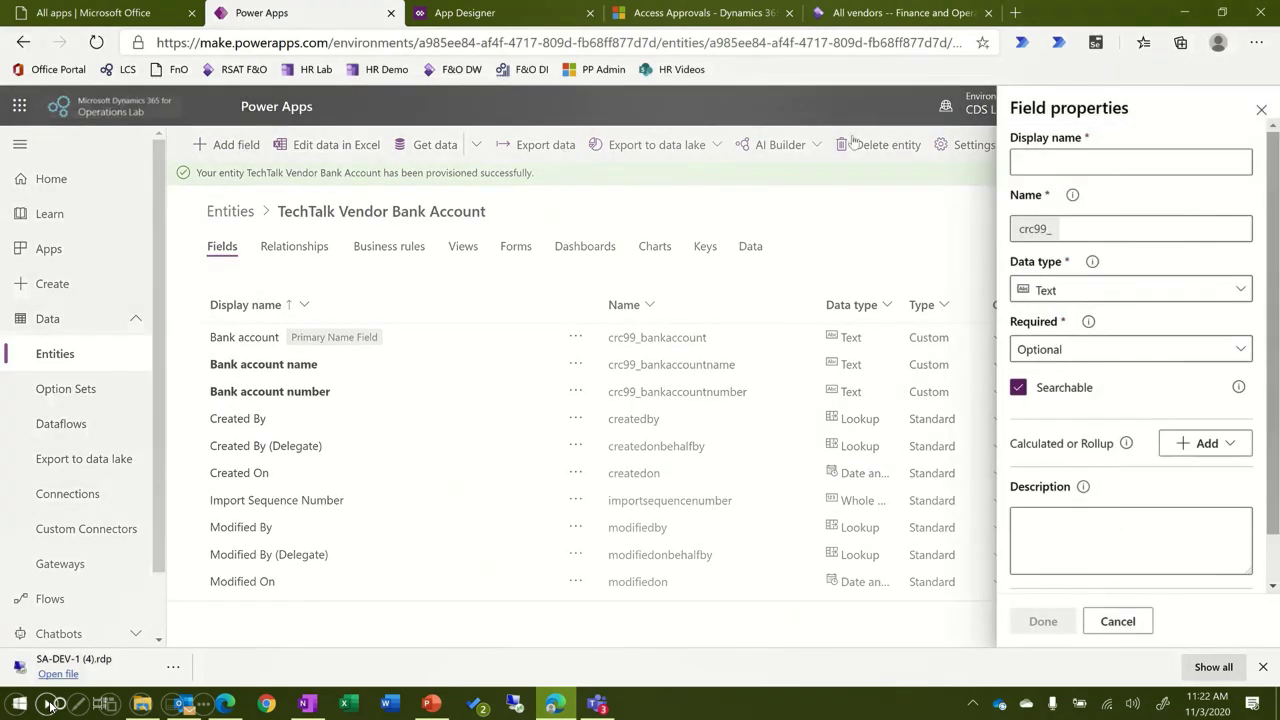
left_click(1066, 162)
type("Routing number")
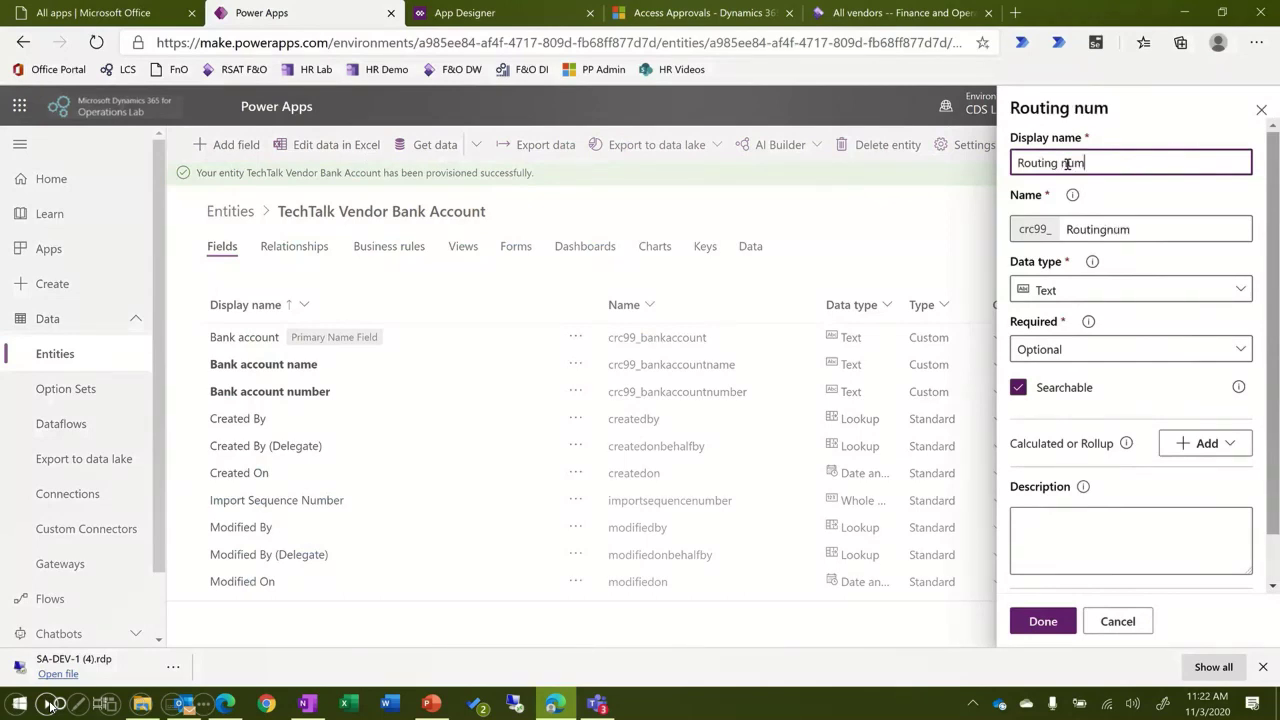
left_click(1043, 621)
- Add an optional field named Active date with the Date Only data type
left_click(220, 144)
left_click(1032, 164)
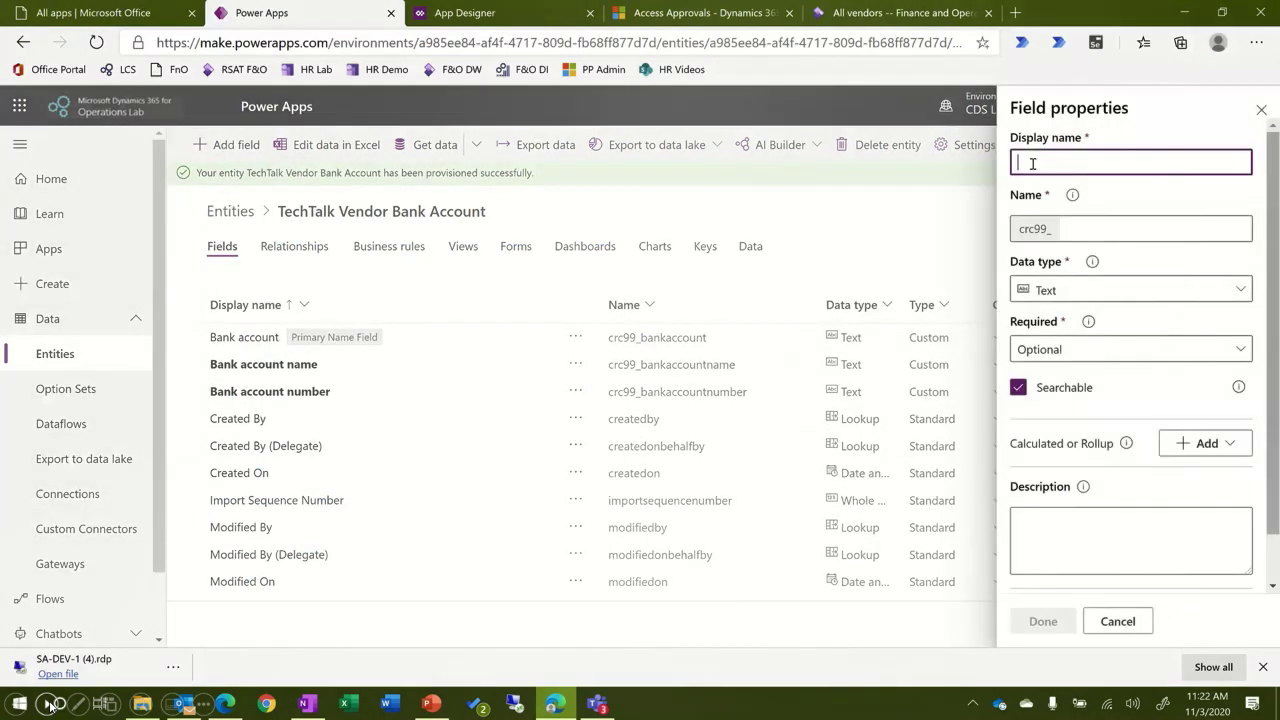
type("Active date")
left_click(1100, 290)
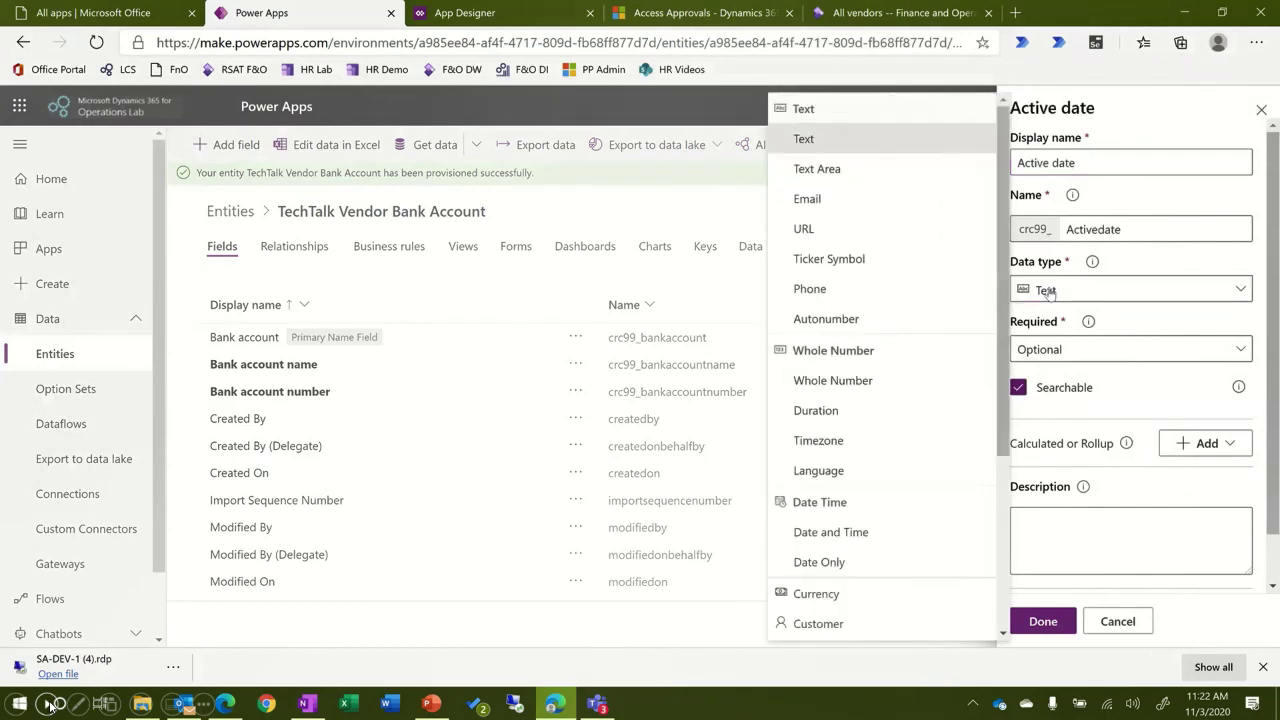
left_click(834, 563)
left_click(1043, 621)
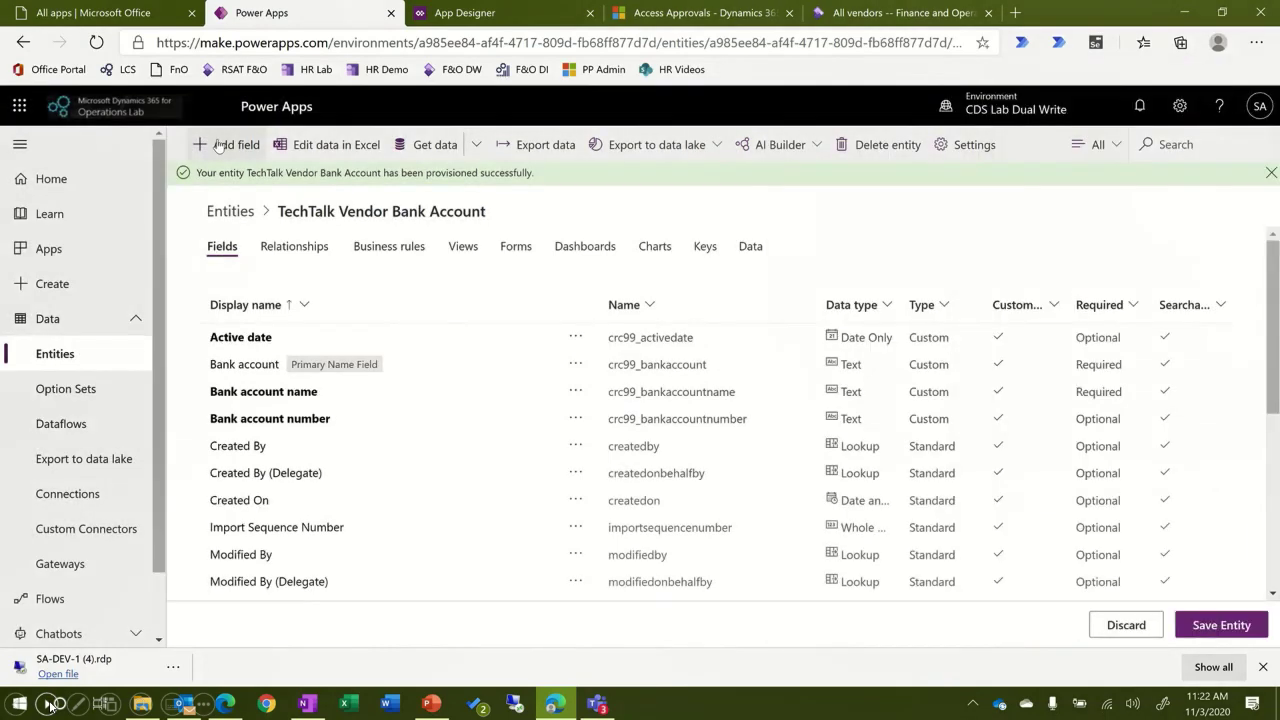
- Add an optional Date Only field named Expiration date and save the entity
left_click(220, 144)
left_click(1030, 163)
type("Expiration date")
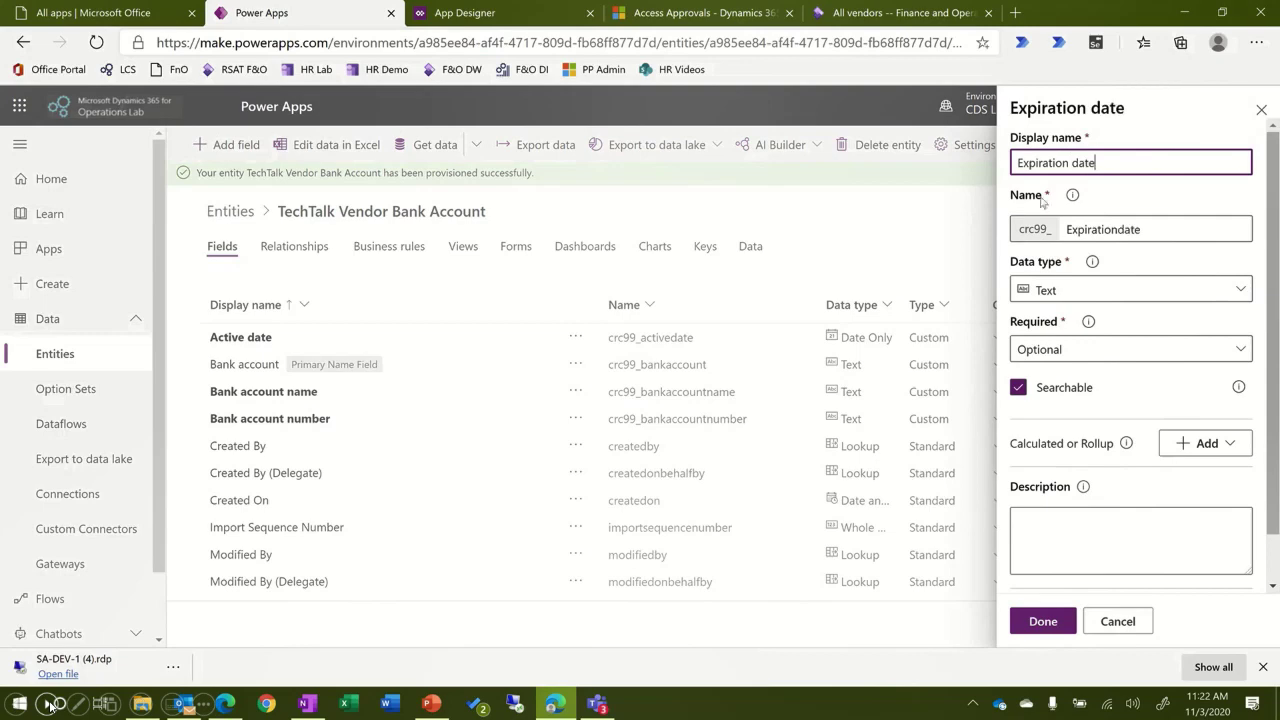
left_click(1100, 290)
left_click(848, 563)
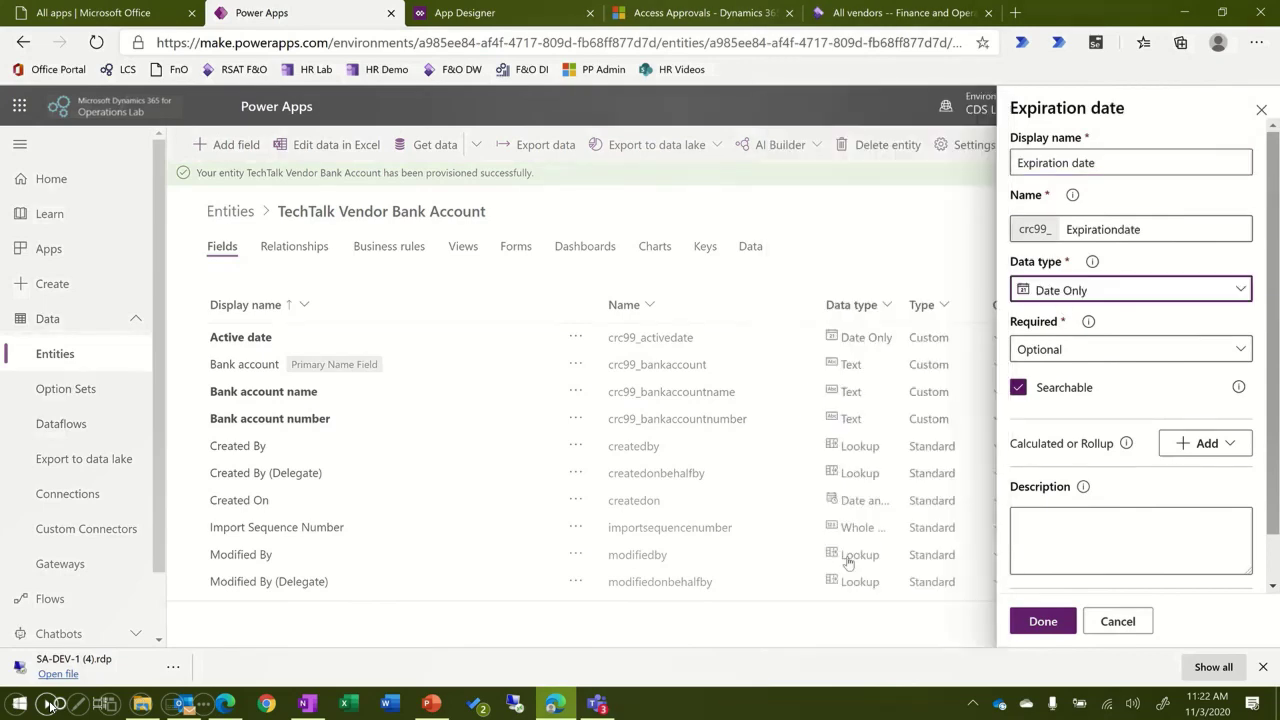
left_click(1043, 621)
left_click(1228, 624)
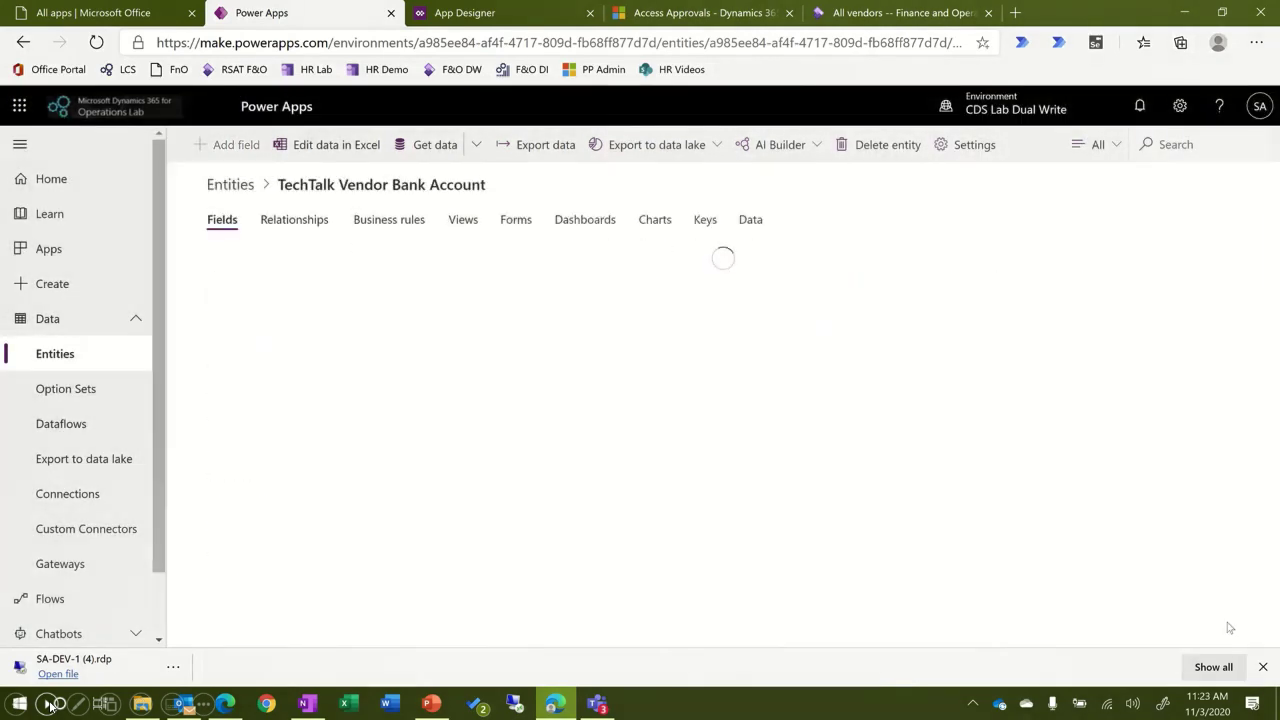
- Open the Active TechTalk Vendor Bank Accounts view for editing and remove its Created On column
left_click(463, 220)
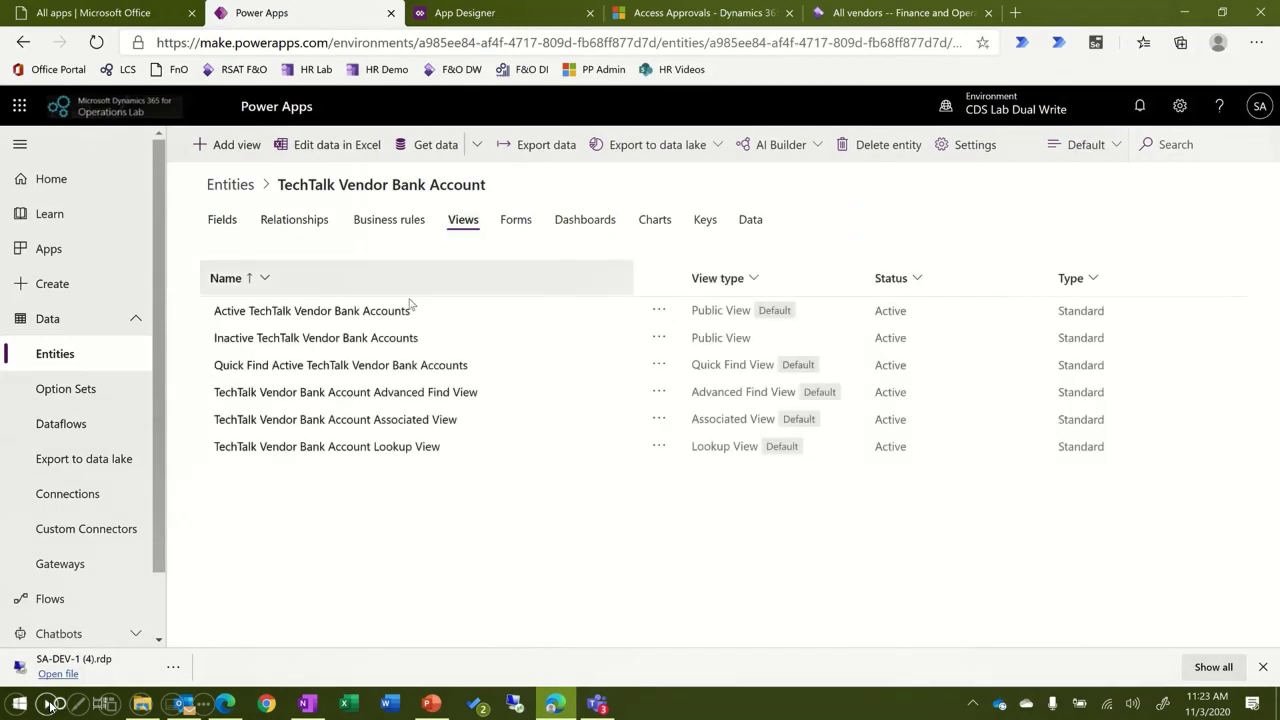
left_click(337, 314)
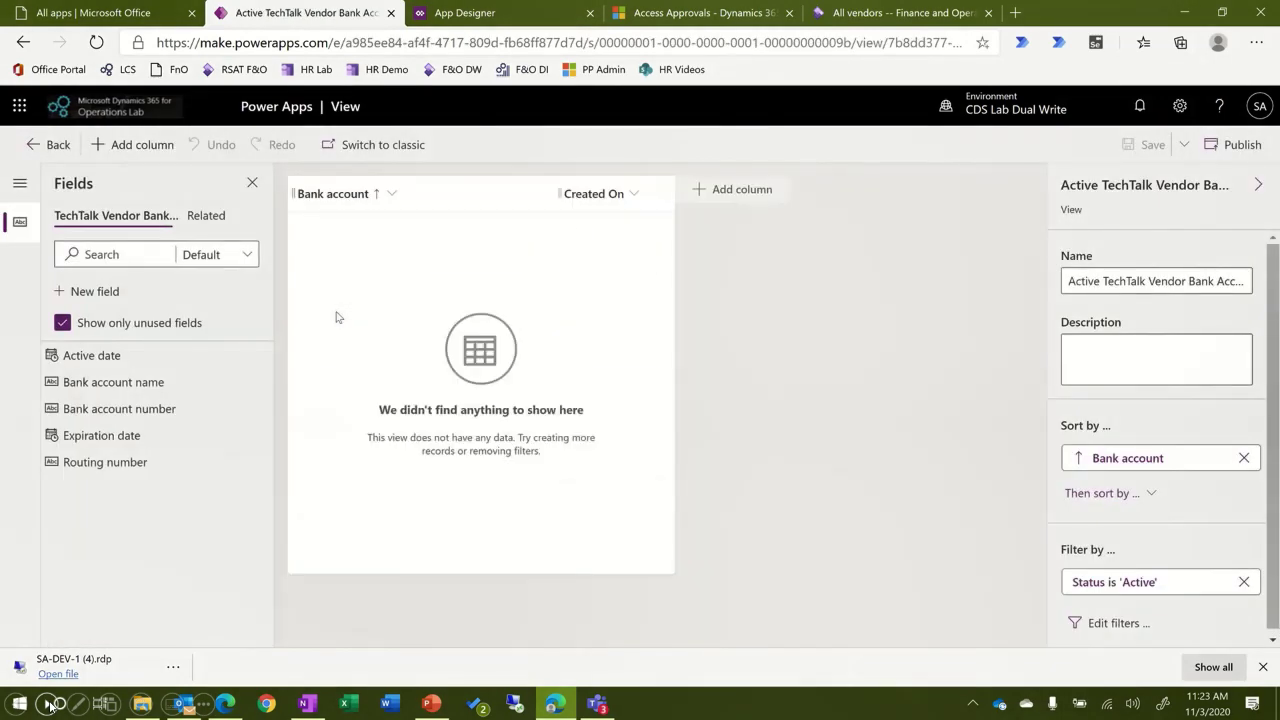
left_click(598, 193)
left_click(606, 453)
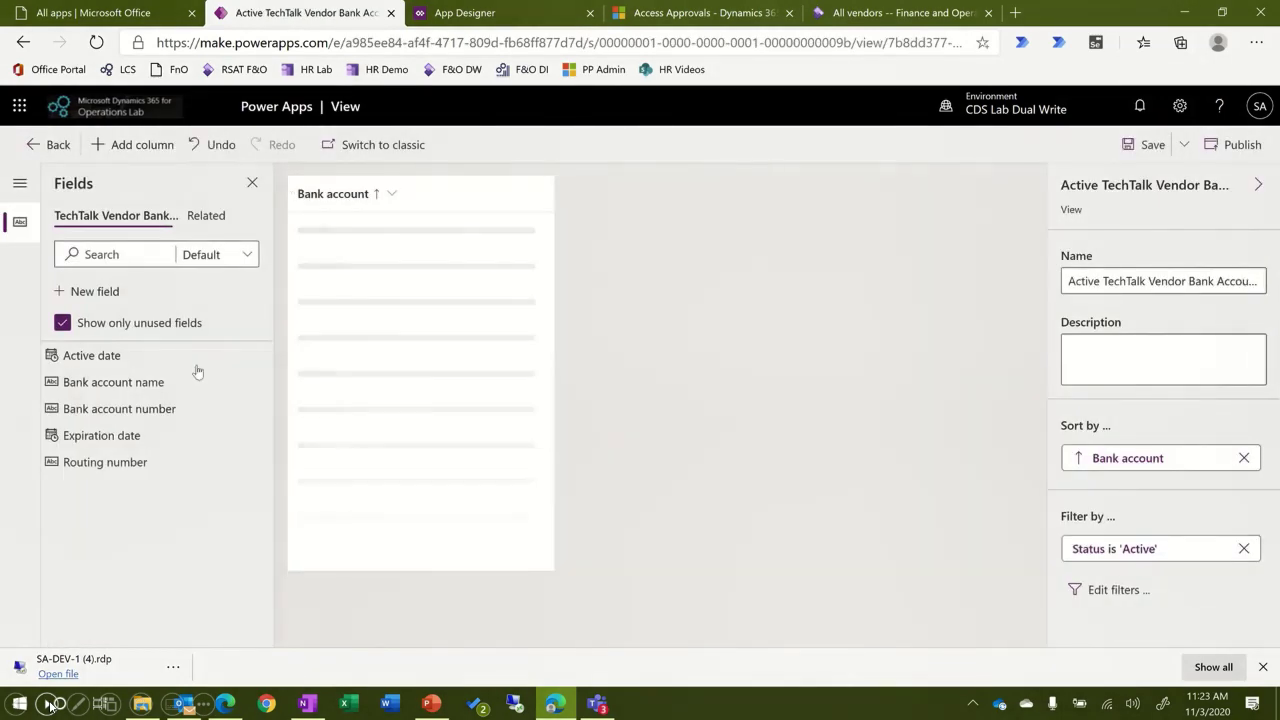
- Add Bank account name, Routing number, Bank account number, Active date and Expiration date columns to the view, publish it and return to the entity
left_click(112, 390)
left_click(109, 434)
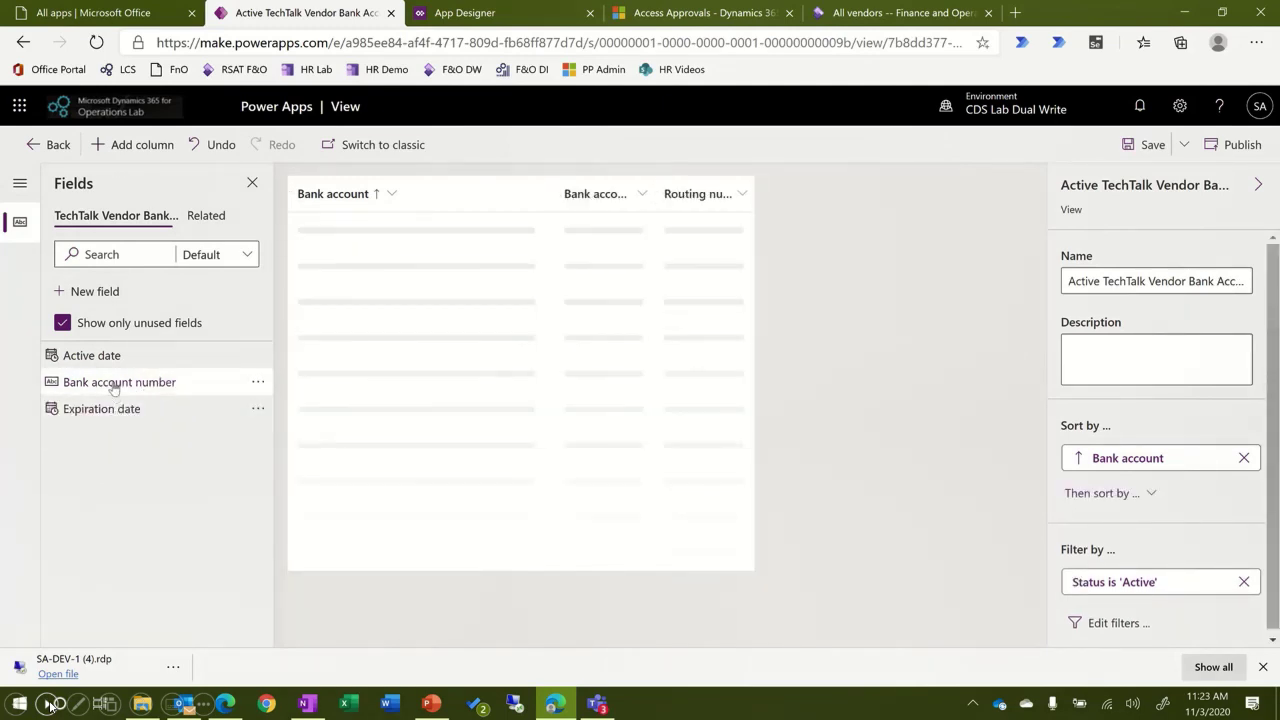
left_click(114, 384)
left_click(92, 356)
left_click(100, 356)
left_click(1252, 150)
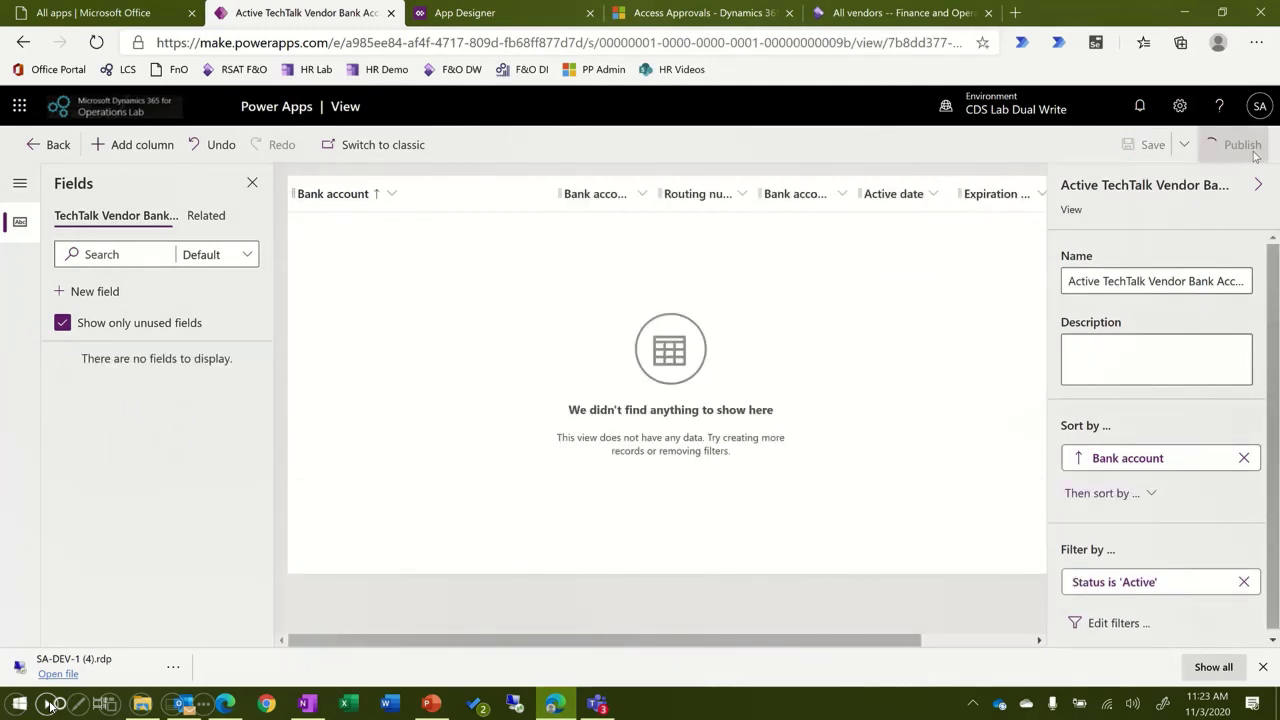
left_click(30, 146)
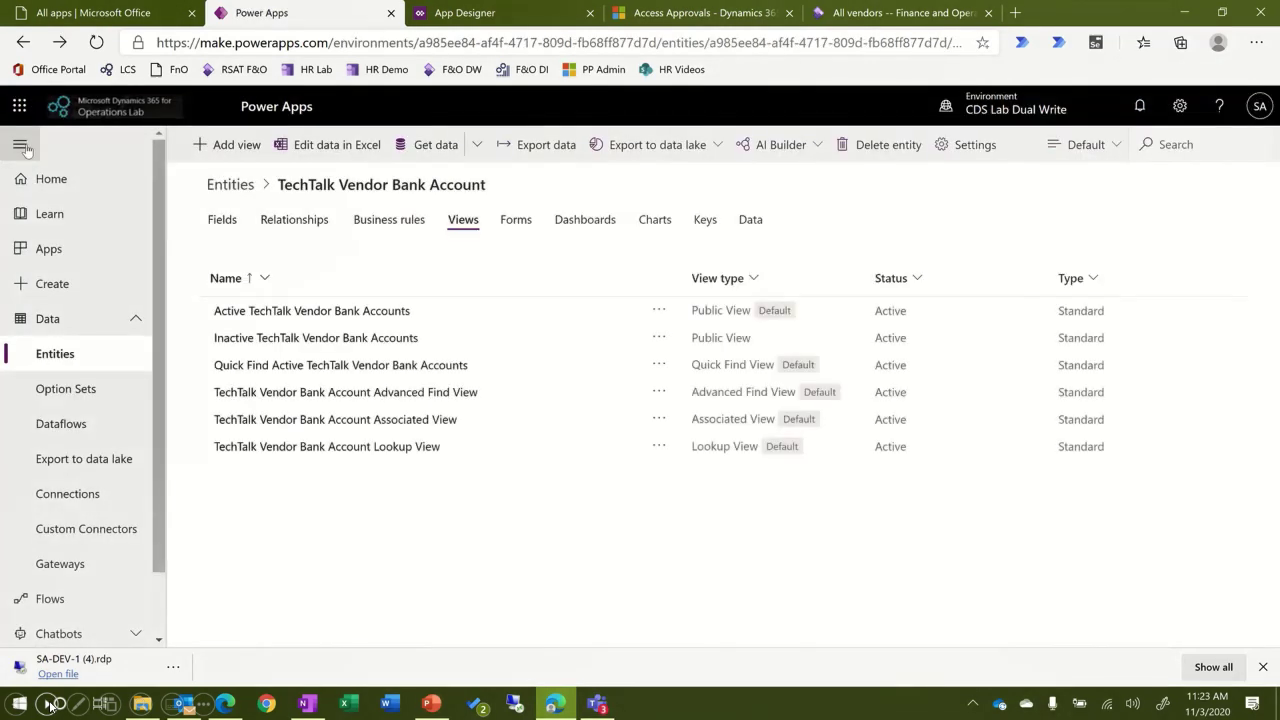
- Open the entity's main Information form and insert the Bank account name and Vendor account fields below Bank account
left_click(516, 222)
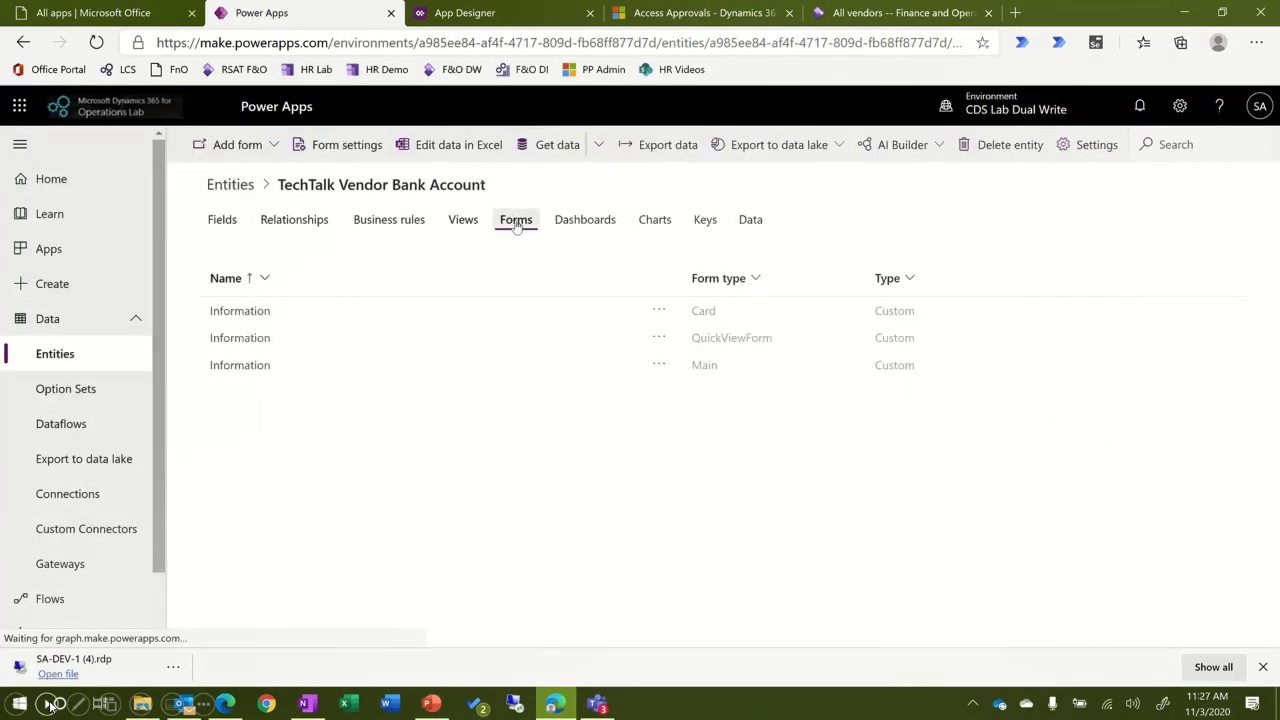
left_click(240, 366)
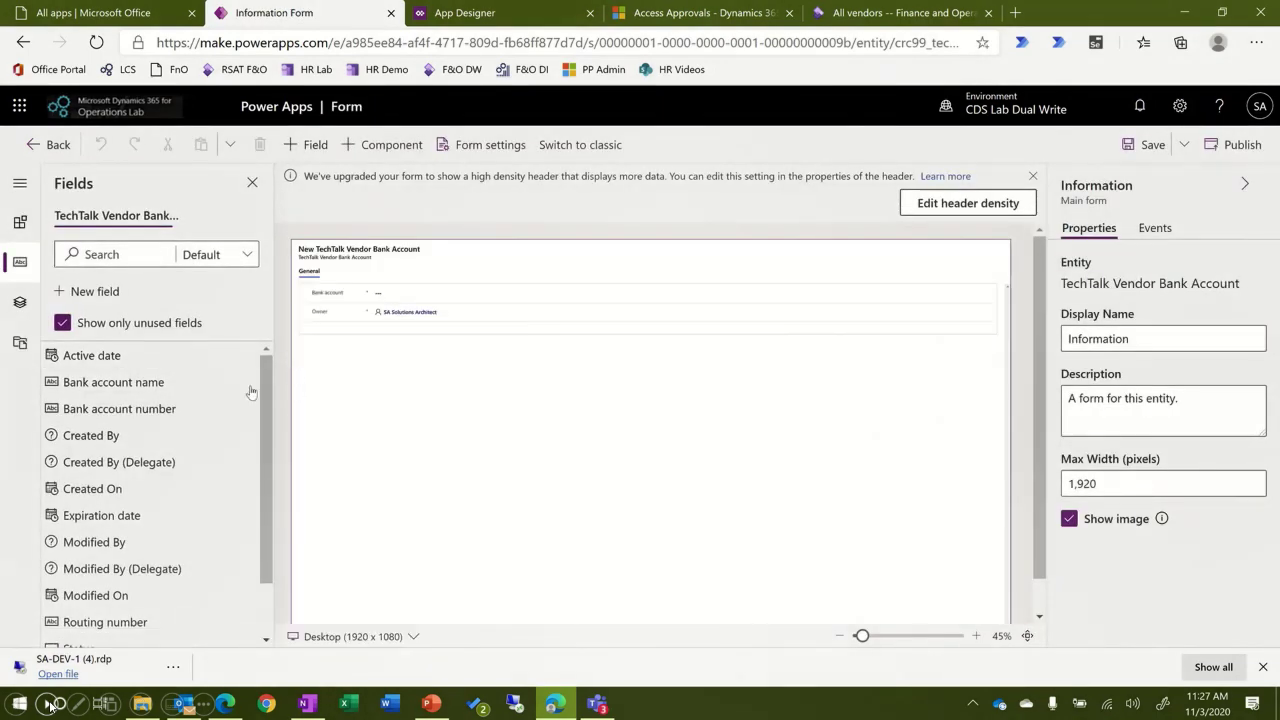
left_click_drag(95, 383, 378, 306)
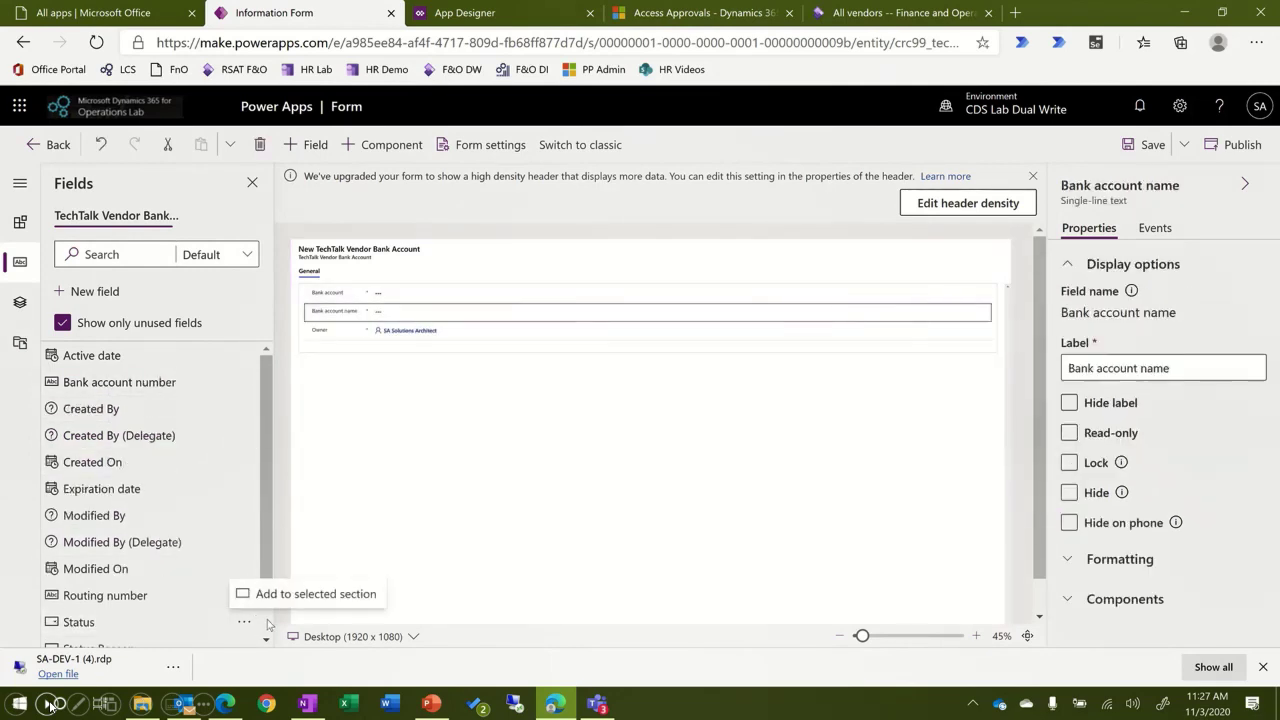
scroll(267, 624, "down", 1)
left_click_drag(95, 634, 387, 331)
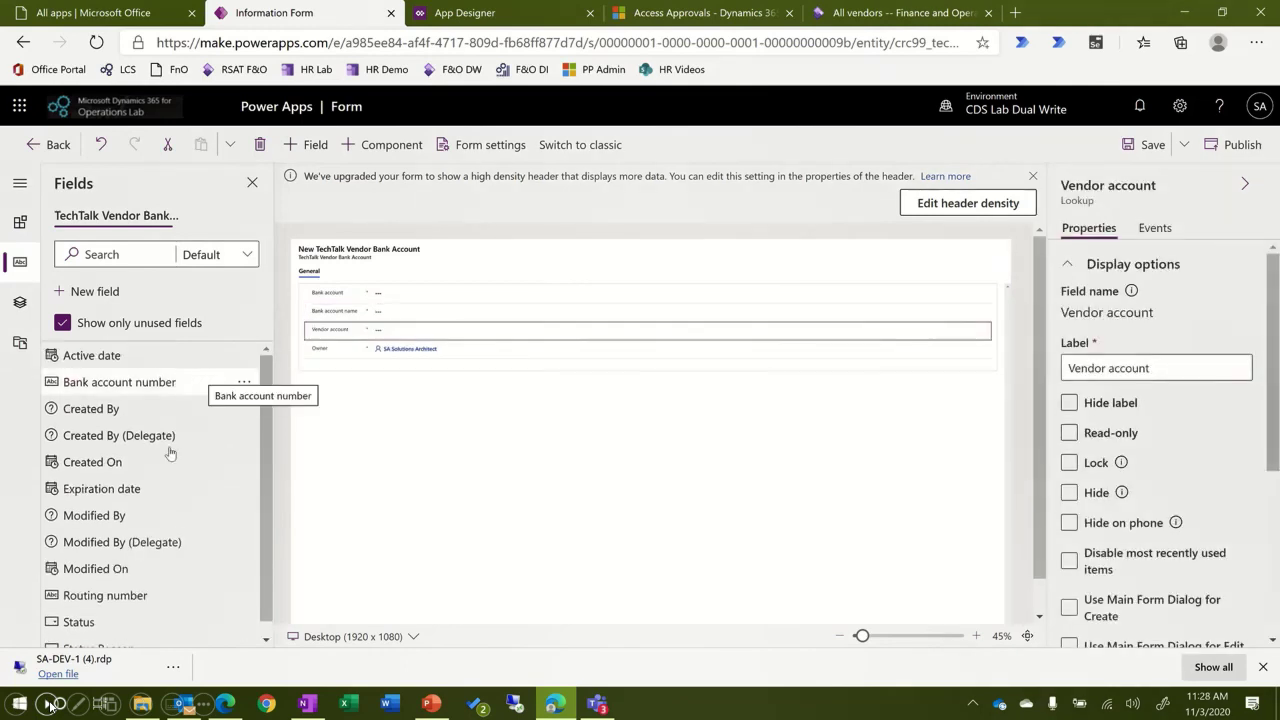
- Add Routing number, Bank account number, Active date and Expiration date below Vendor account, publish the form and return to the entity
left_click(100, 595)
left_click(85, 382)
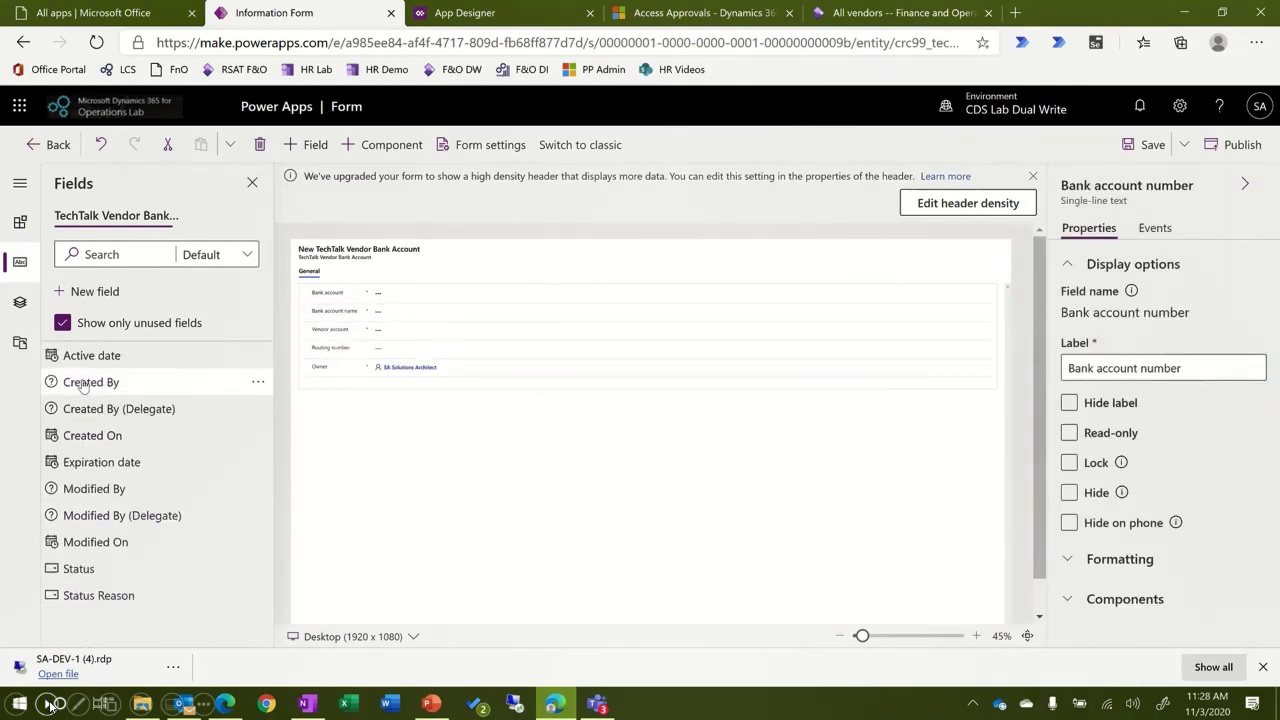
left_click(90, 356)
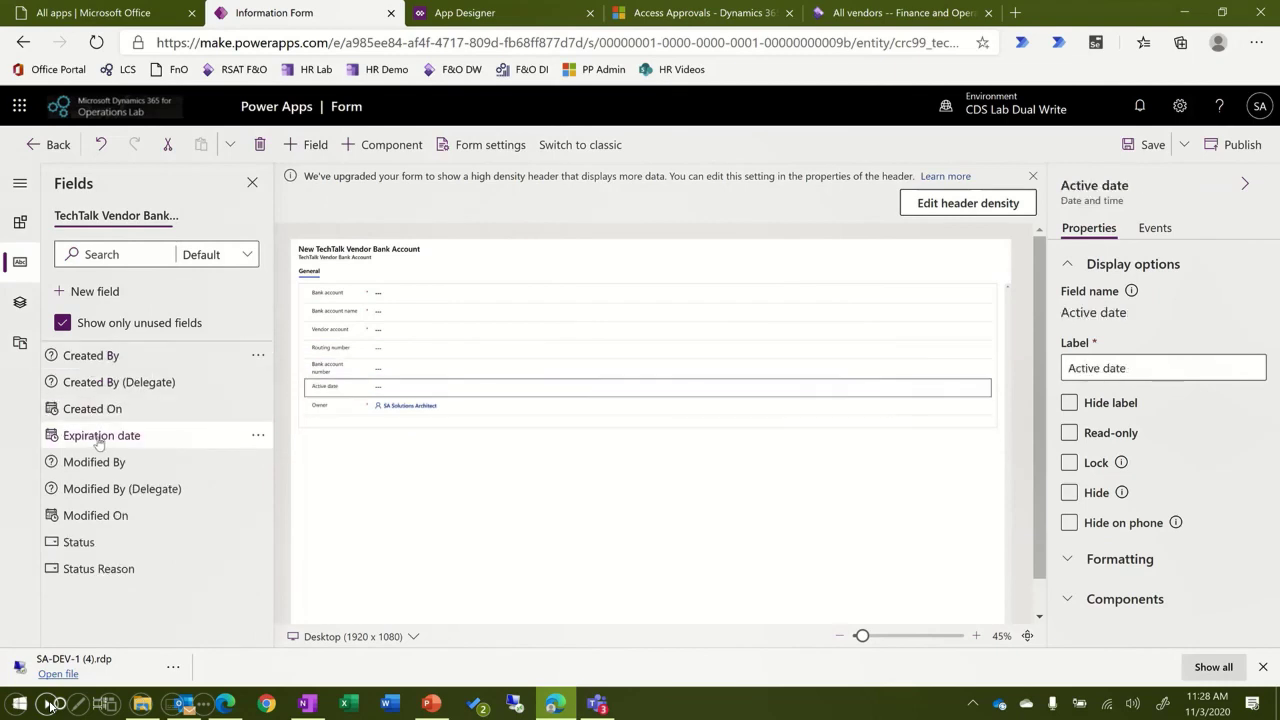
left_click(99, 437)
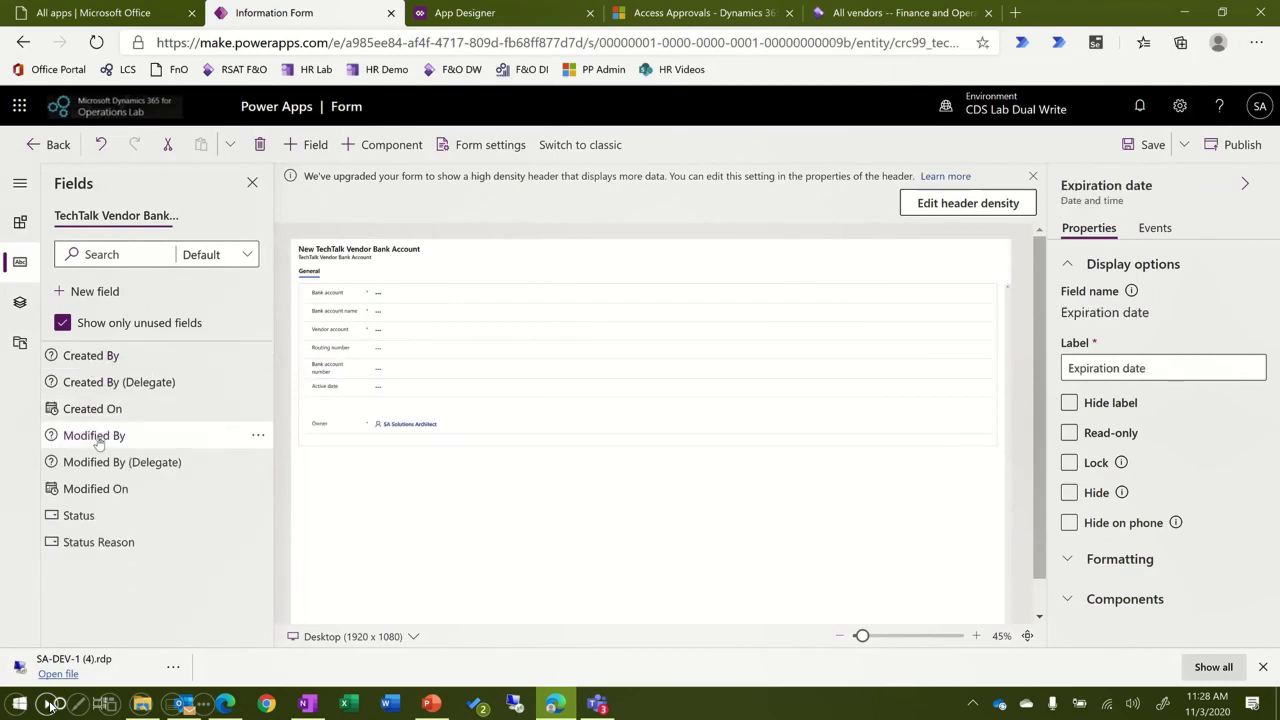
left_click(1244, 146)
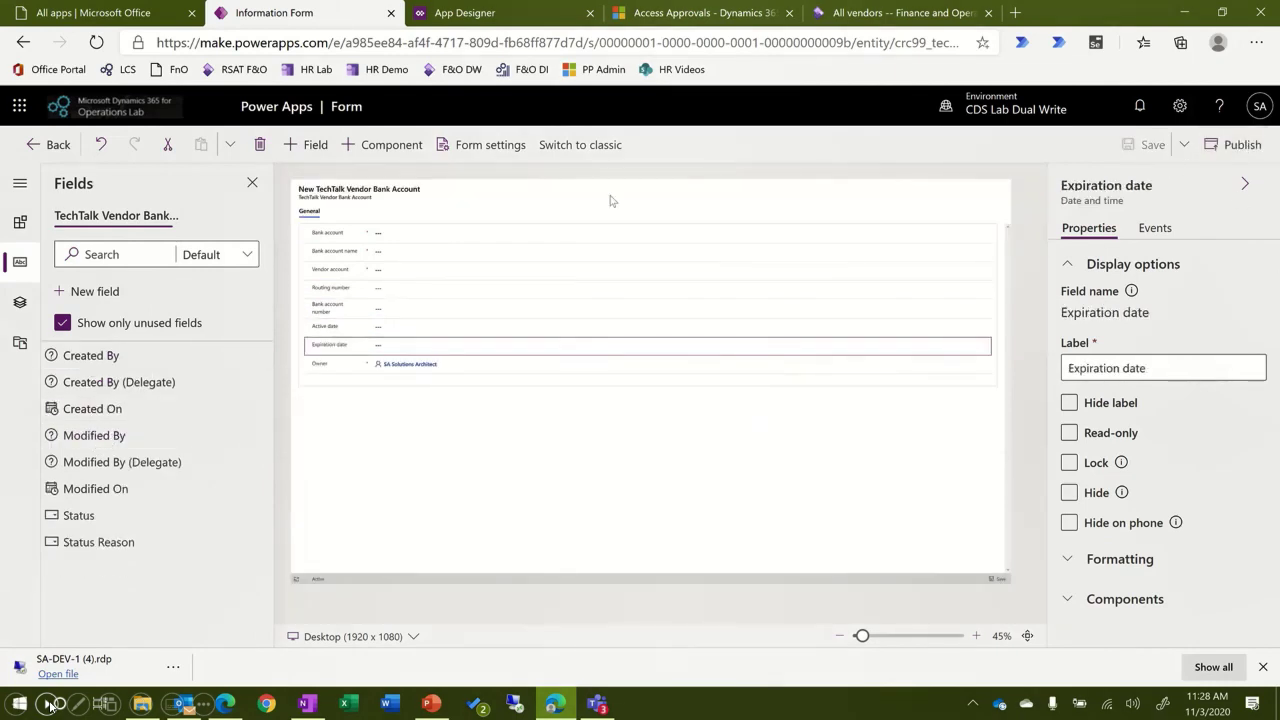
left_click(50, 146)
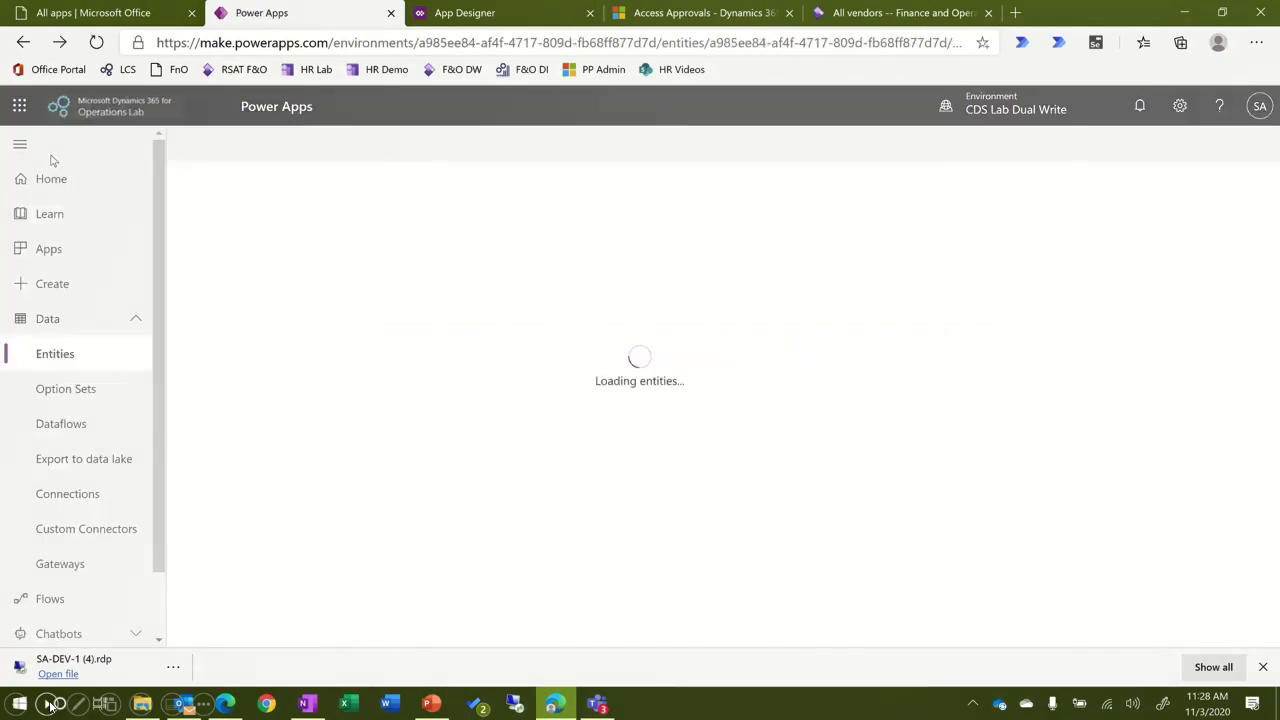
- Open the Supplier Management model-driven app from the Dynamics 365 Manufacturing Accelerator Model Driven App solution in the app designer
scroll(163, 616, "down", 1)
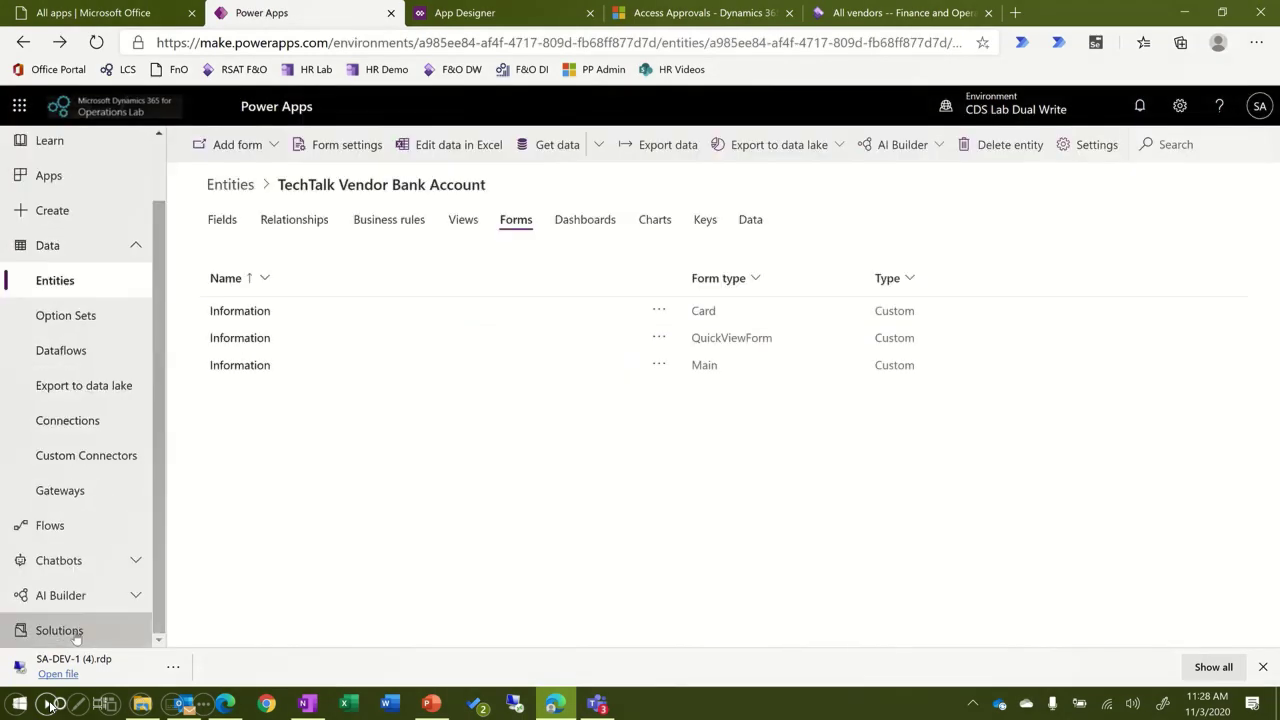
left_click(57, 626)
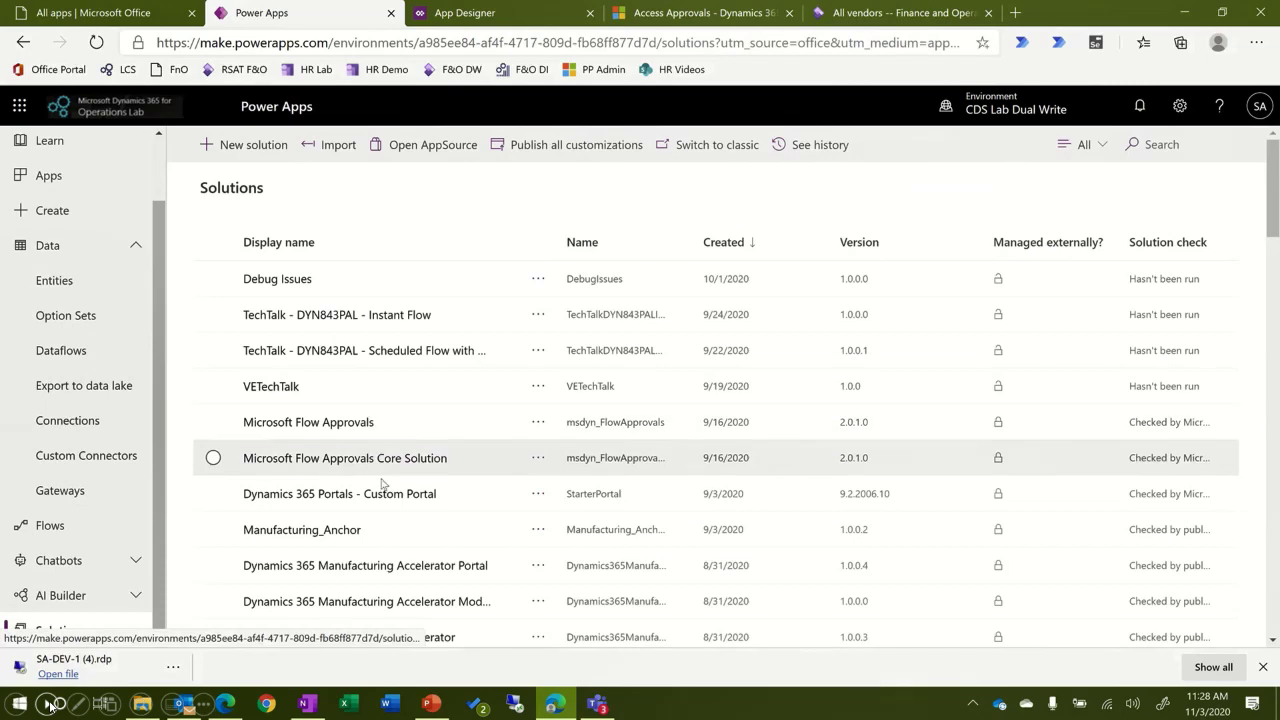
left_click(388, 603)
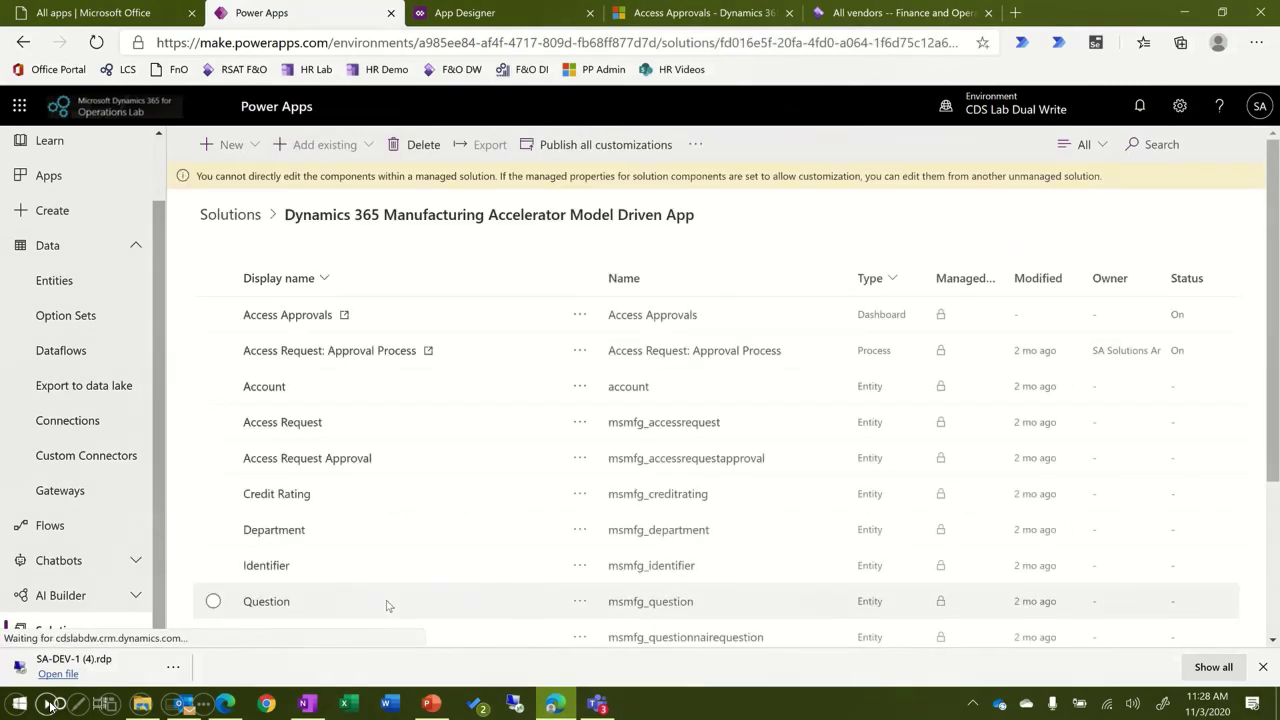
scroll(360, 510, "down", 2)
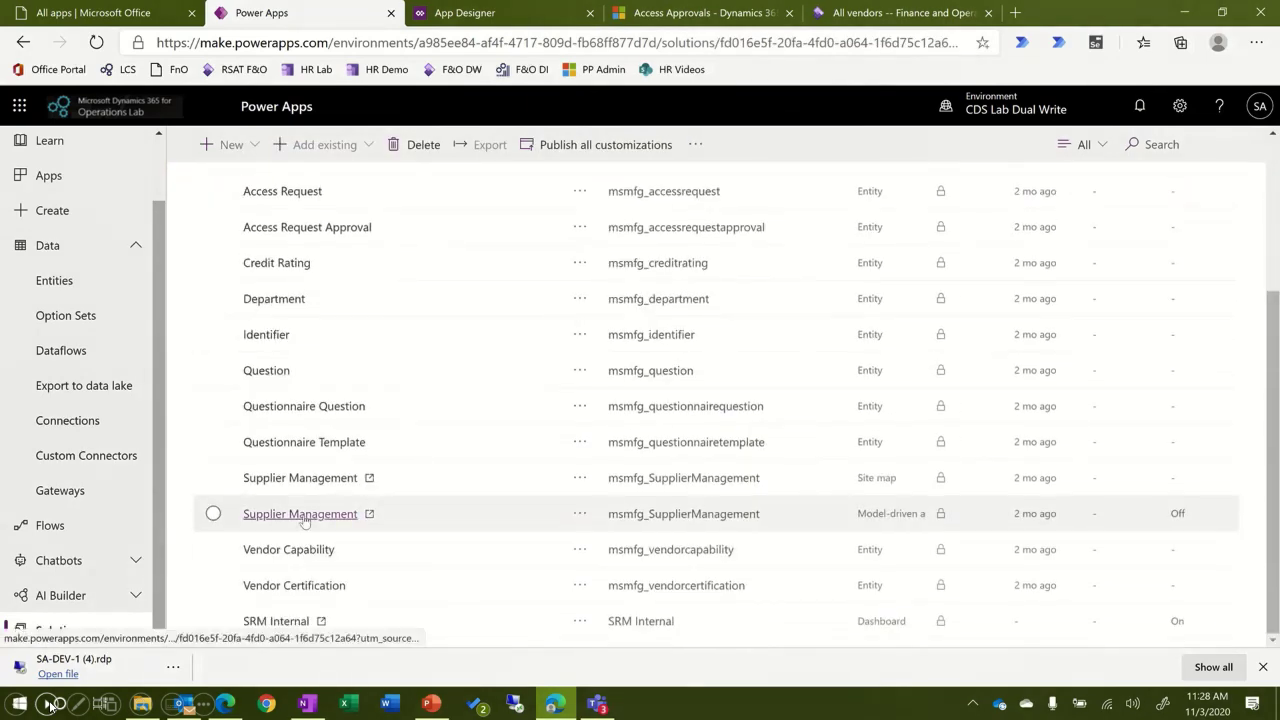
left_click(304, 516)
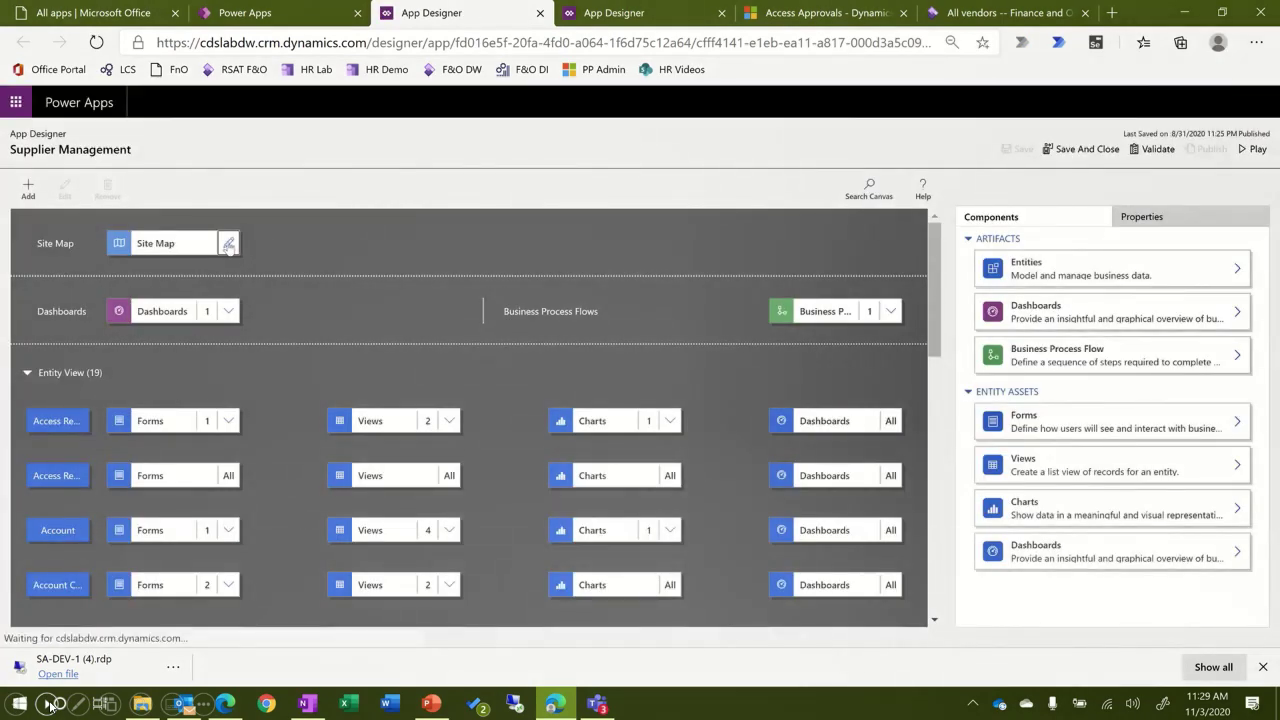
- Open the app's site map and add an Entity subarea for TechTalk Vendor Bank Account under the Responses group
left_click(228, 245)
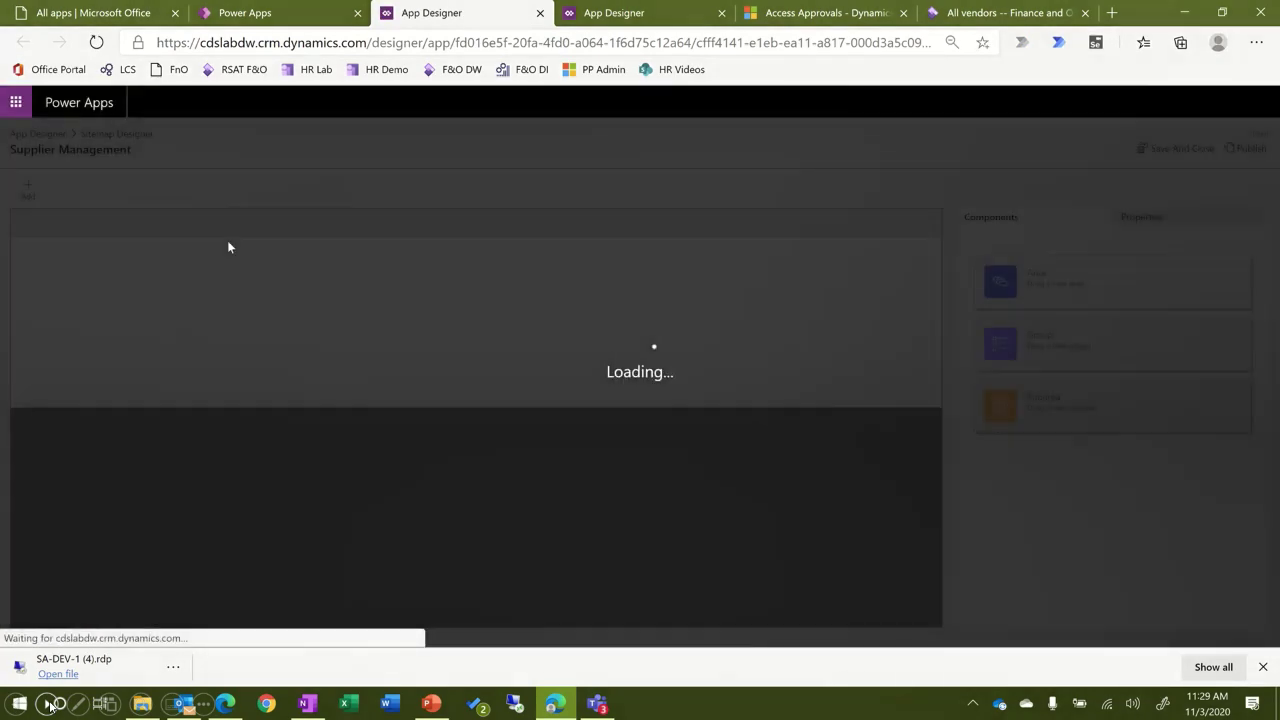
left_click(427, 266)
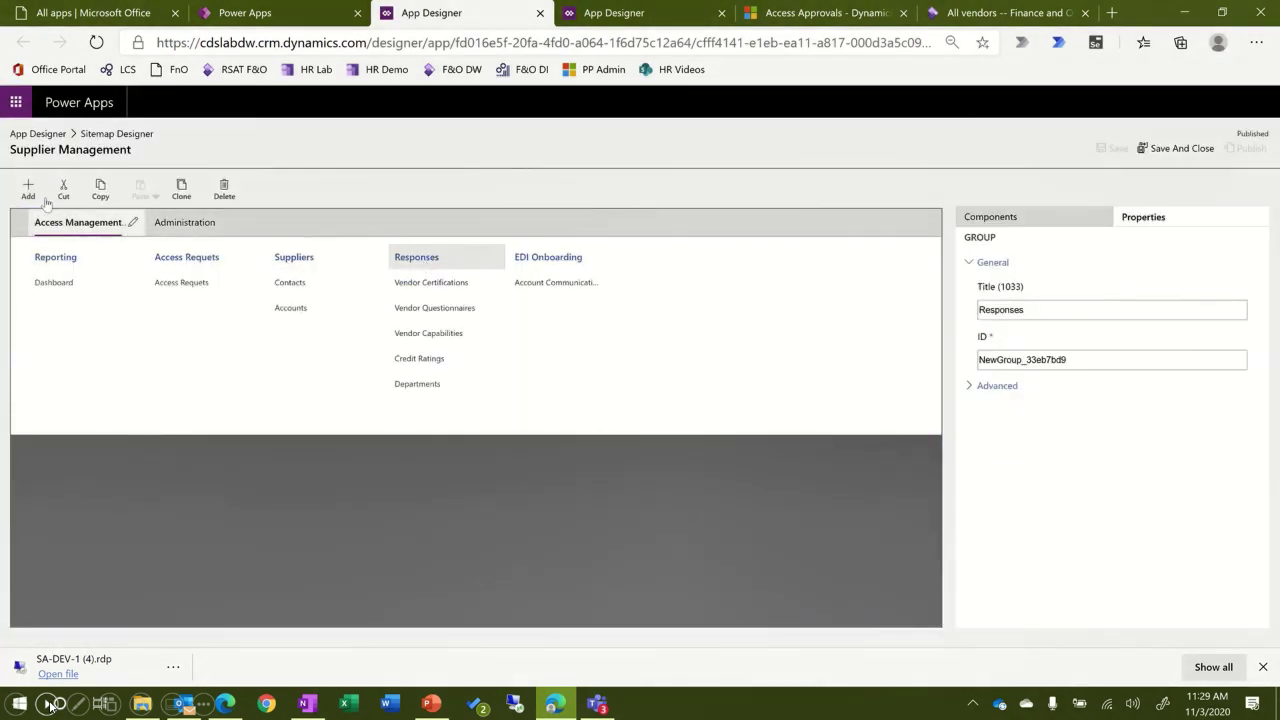
left_click(28, 189)
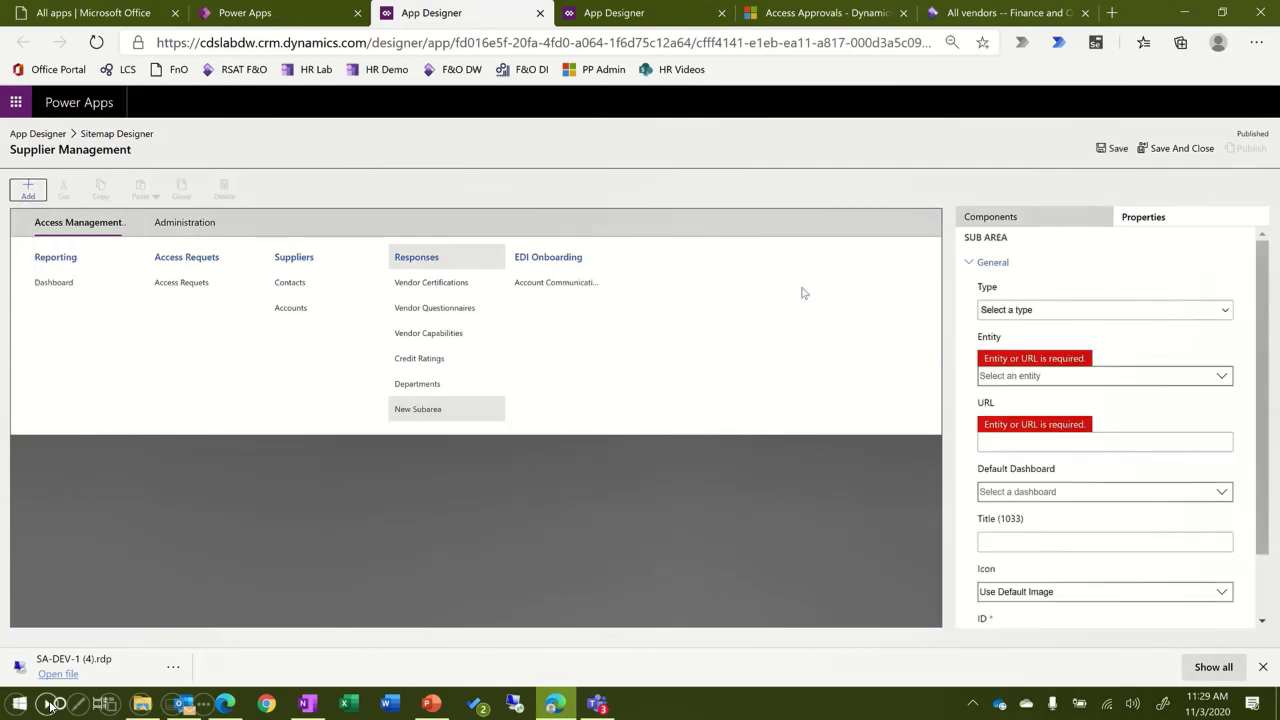
left_click(1053, 314)
left_click(994, 388)
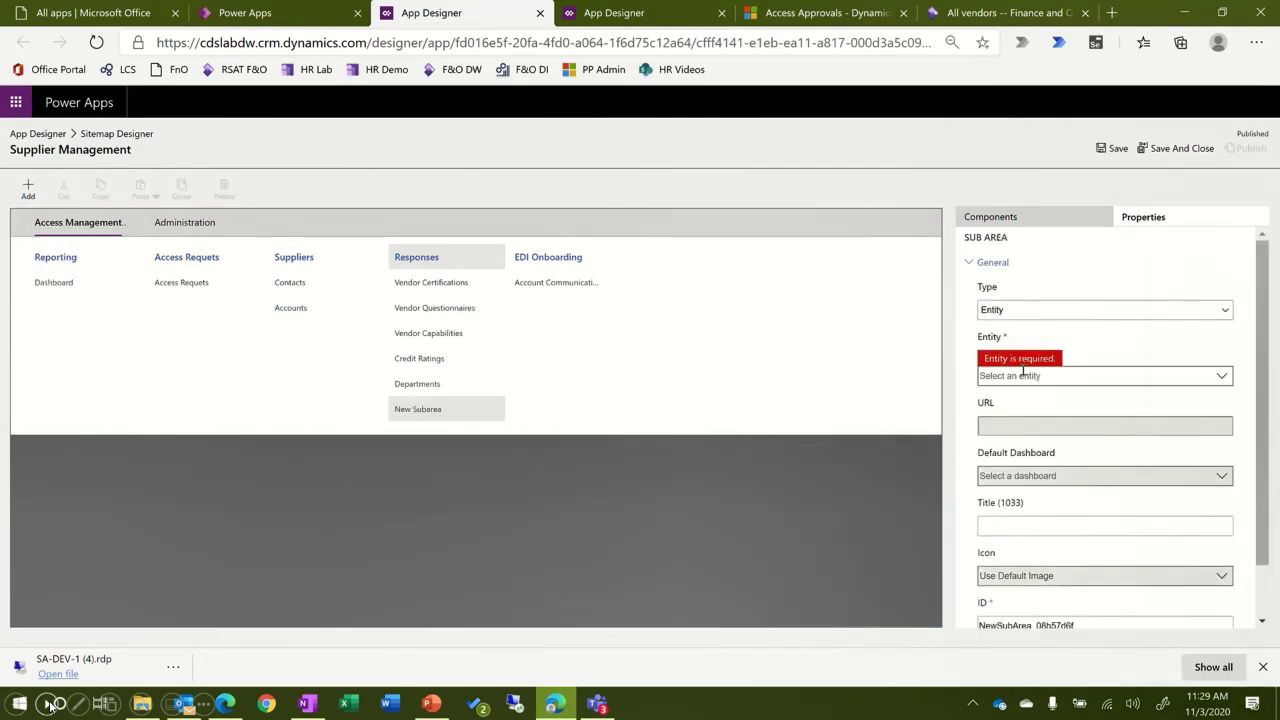
left_click(1223, 377)
type("vendor")
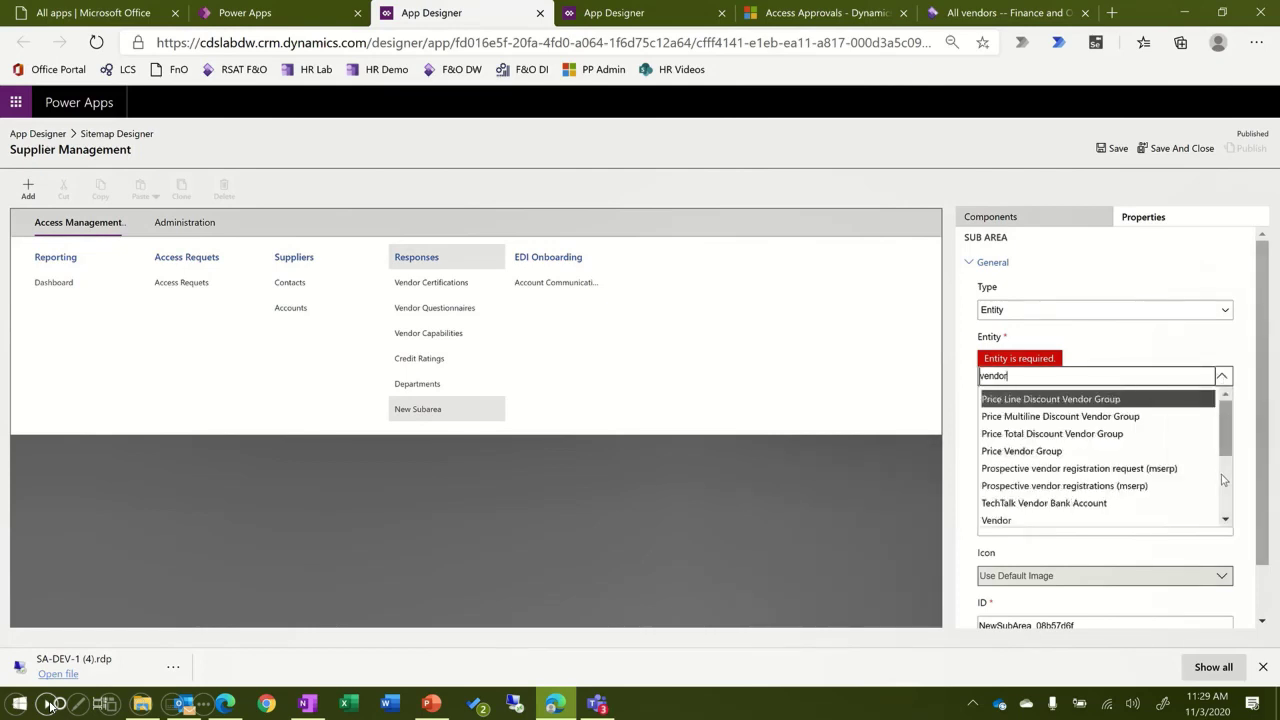
left_click(1104, 504)
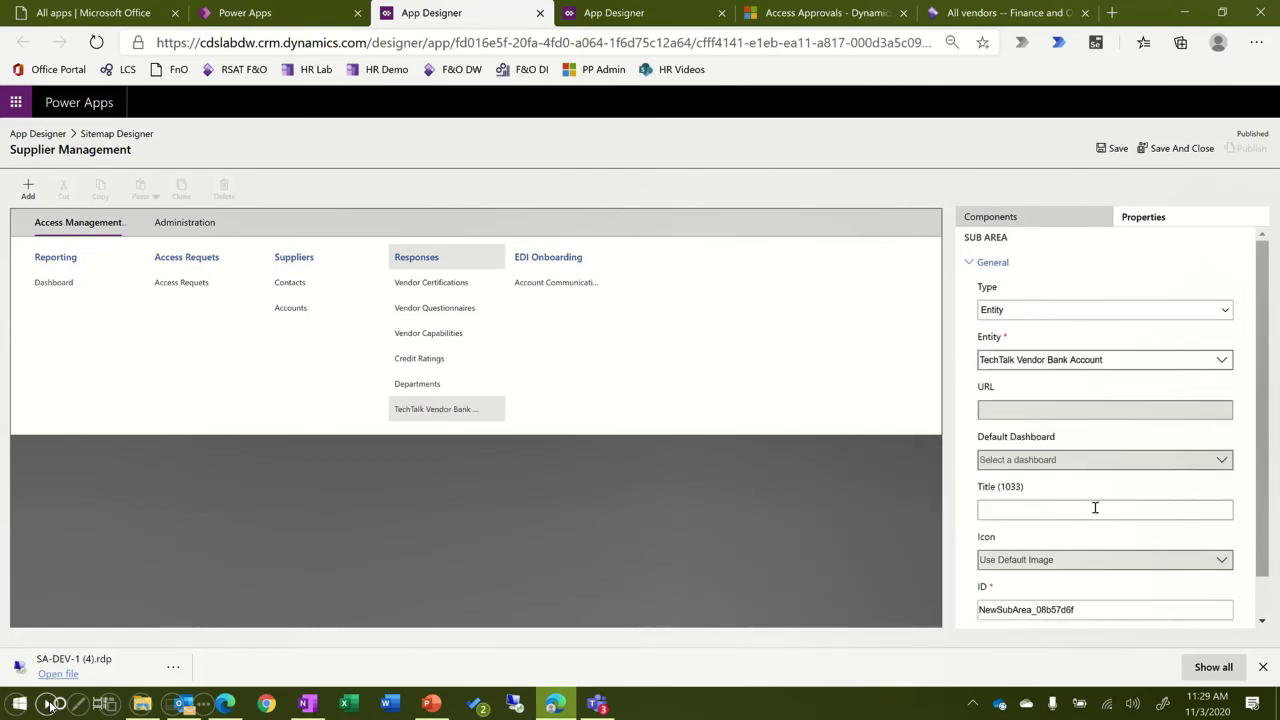
- Title the subarea Vendor bank account with ID VendorBankAccount, save and publish the site map, and return to the app designer
left_click(1069, 509)
type("Vendor bank account")
double_click(1080, 618)
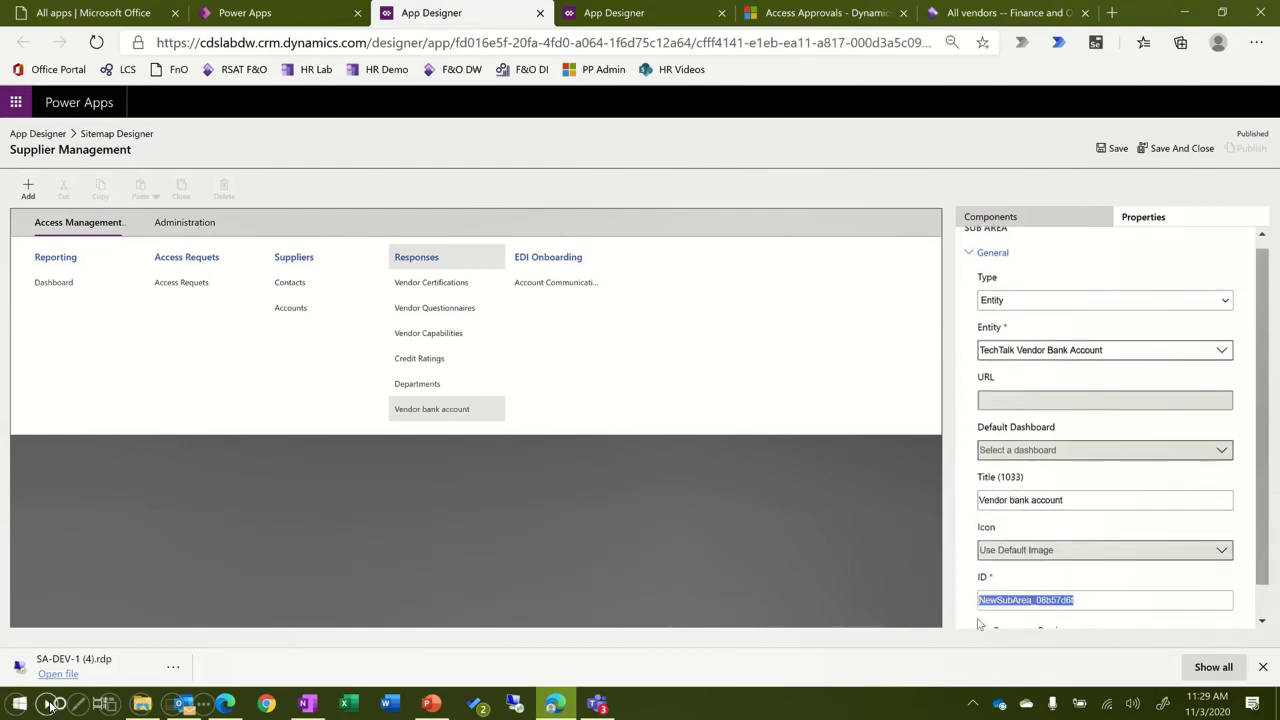
type("VendorBankAccount")
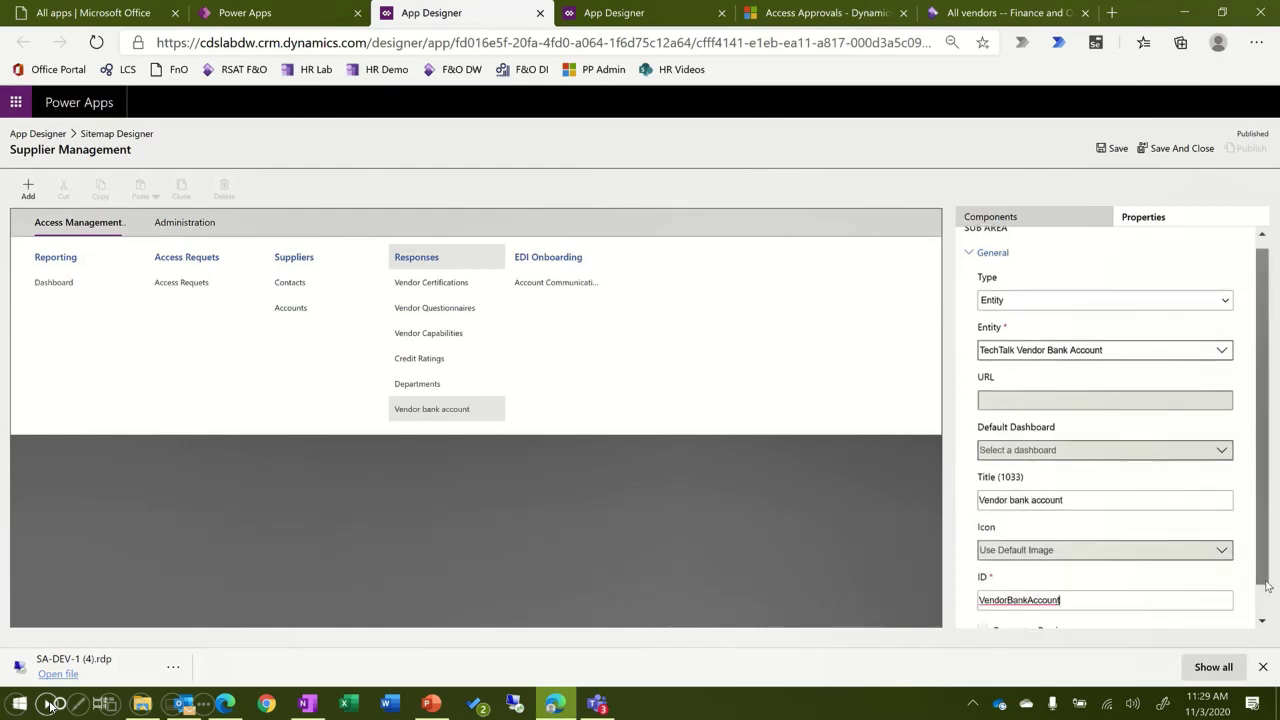
scroll(1266, 588, "down", 1)
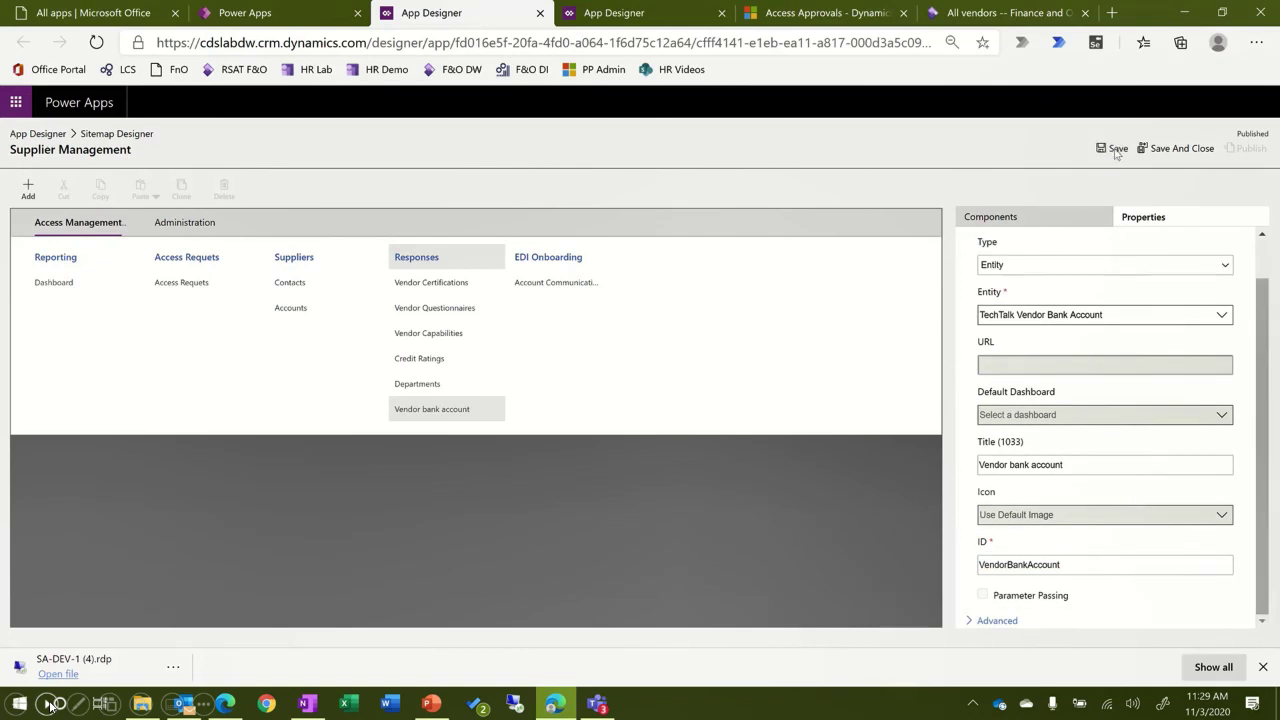
left_click(1116, 150)
left_click(1245, 148)
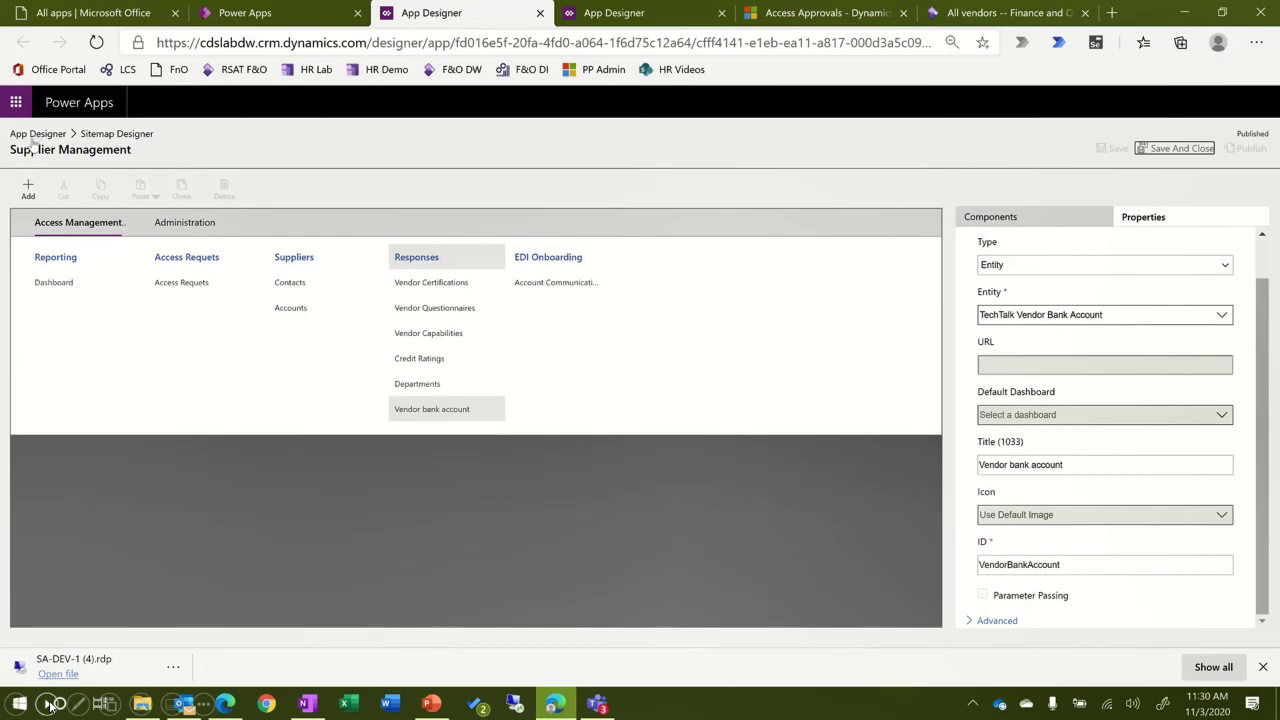
left_click(33, 134)
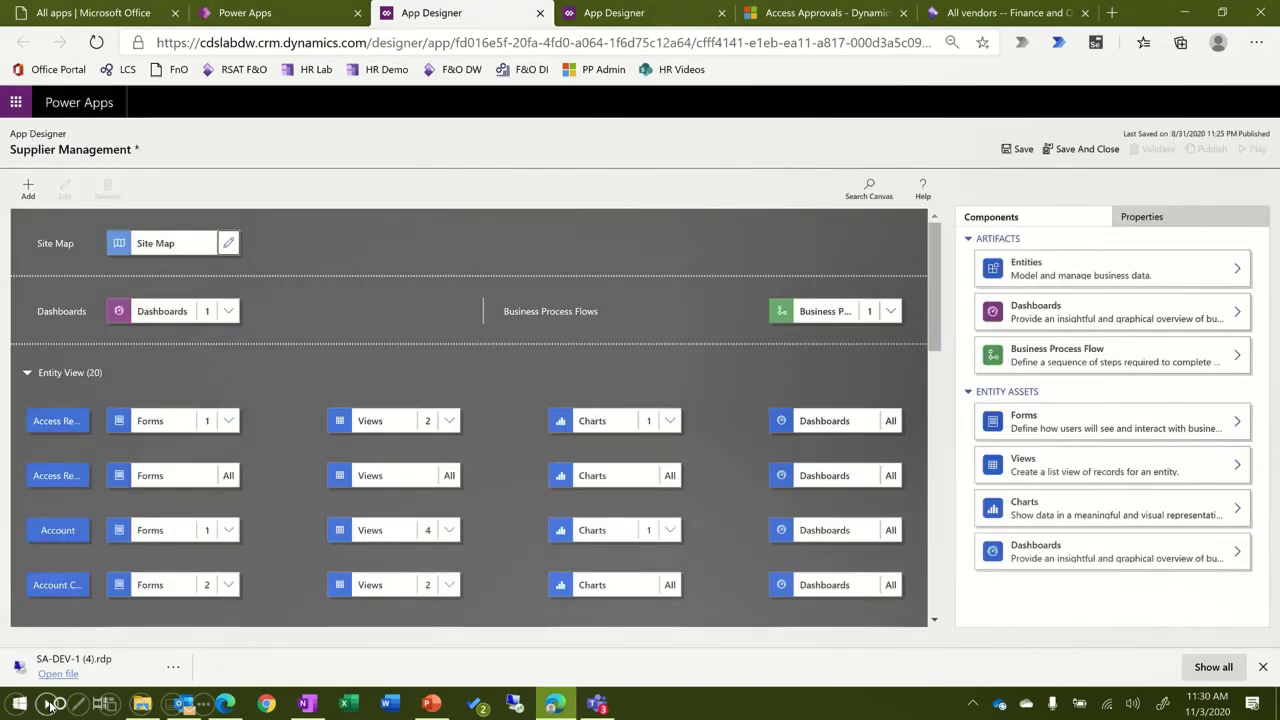
- Limit the app's TechTalk Vendor Bank Account forms to the main Information form and save the app
scroll(468, 418, "down", 7)
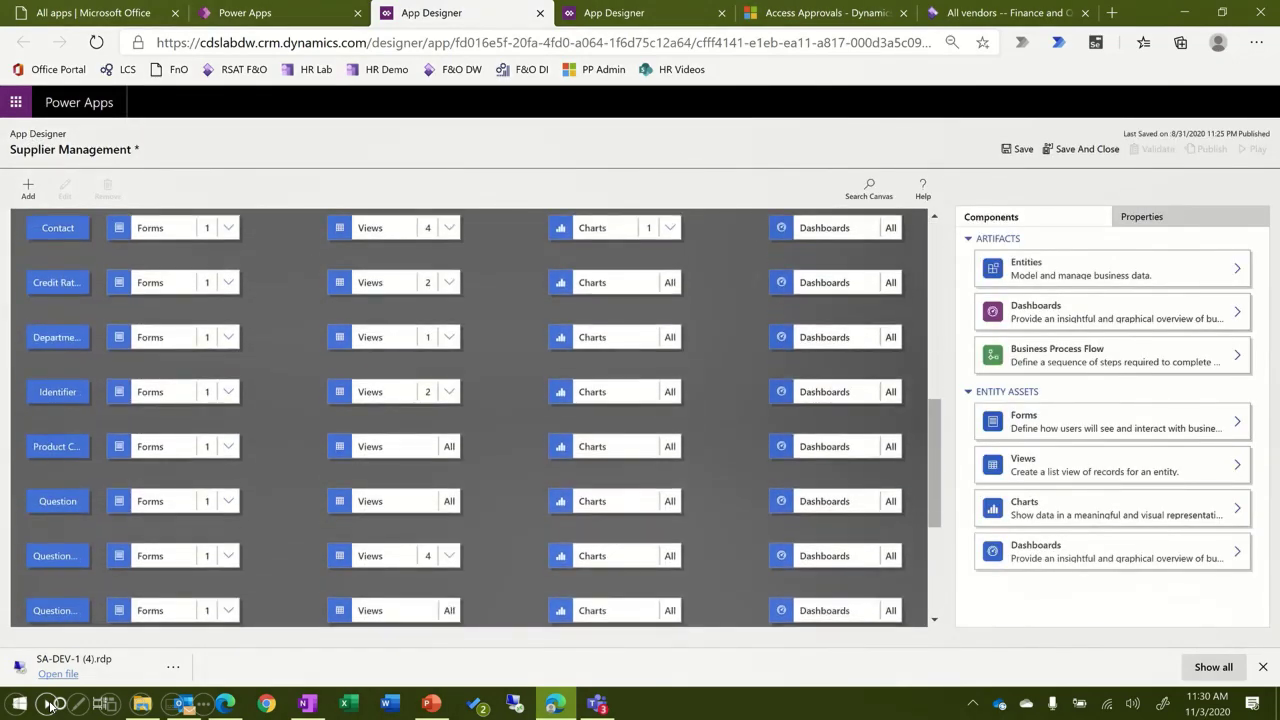
scroll(468, 418, "down", 3)
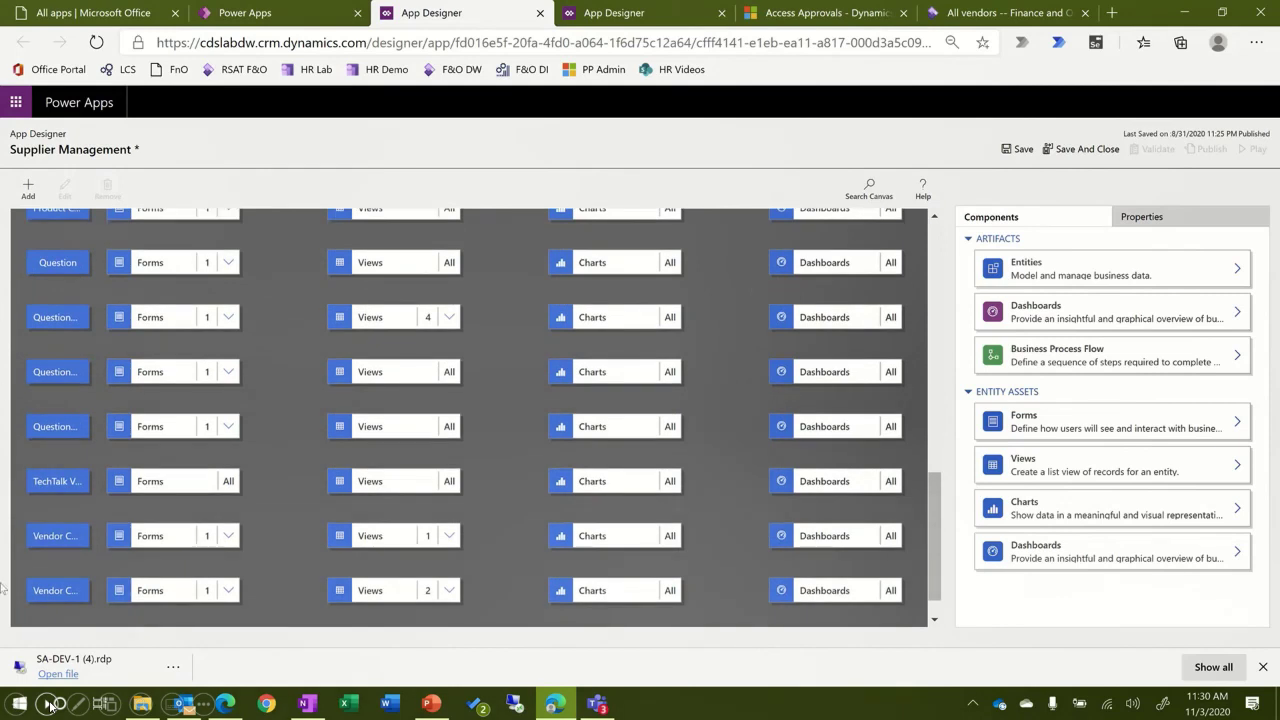
left_click(228, 481)
left_click(980, 324)
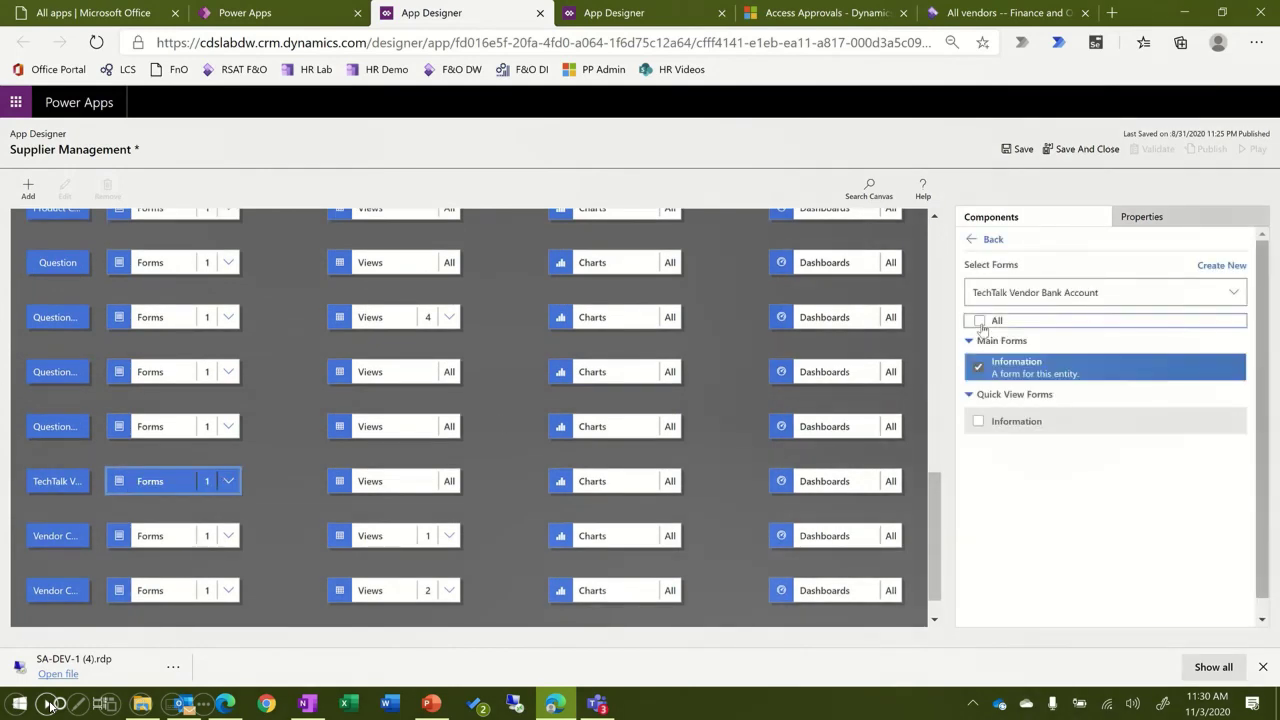
left_click(1016, 150)
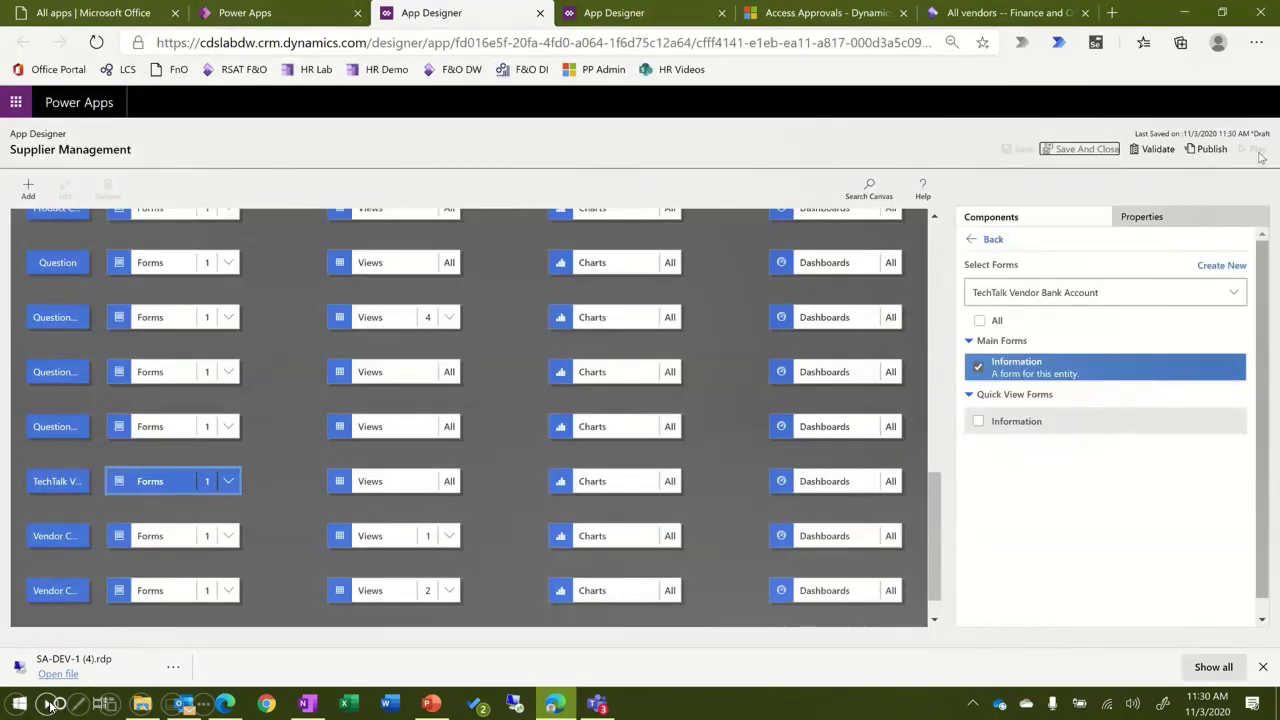
- Publish the Supplier Management app and open Vendor bank account under Responses in the running app
left_click(1213, 151)
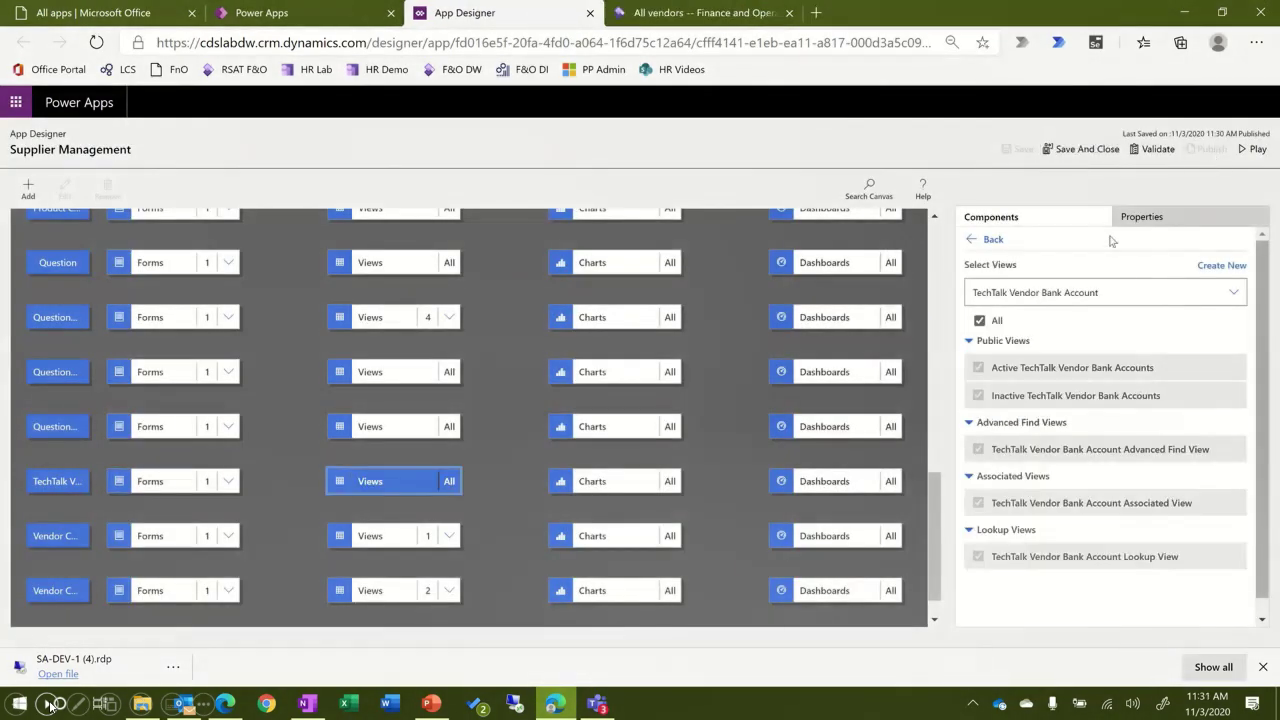
left_click(1251, 150)
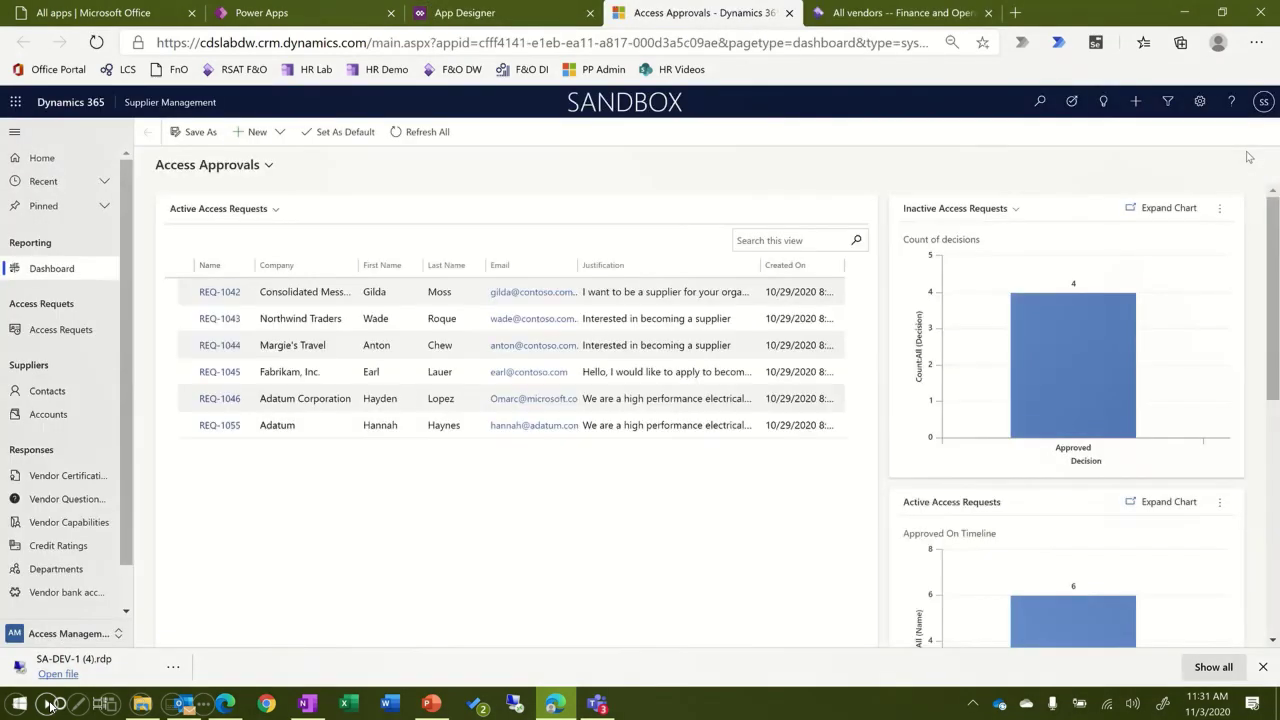
left_click(55, 593)
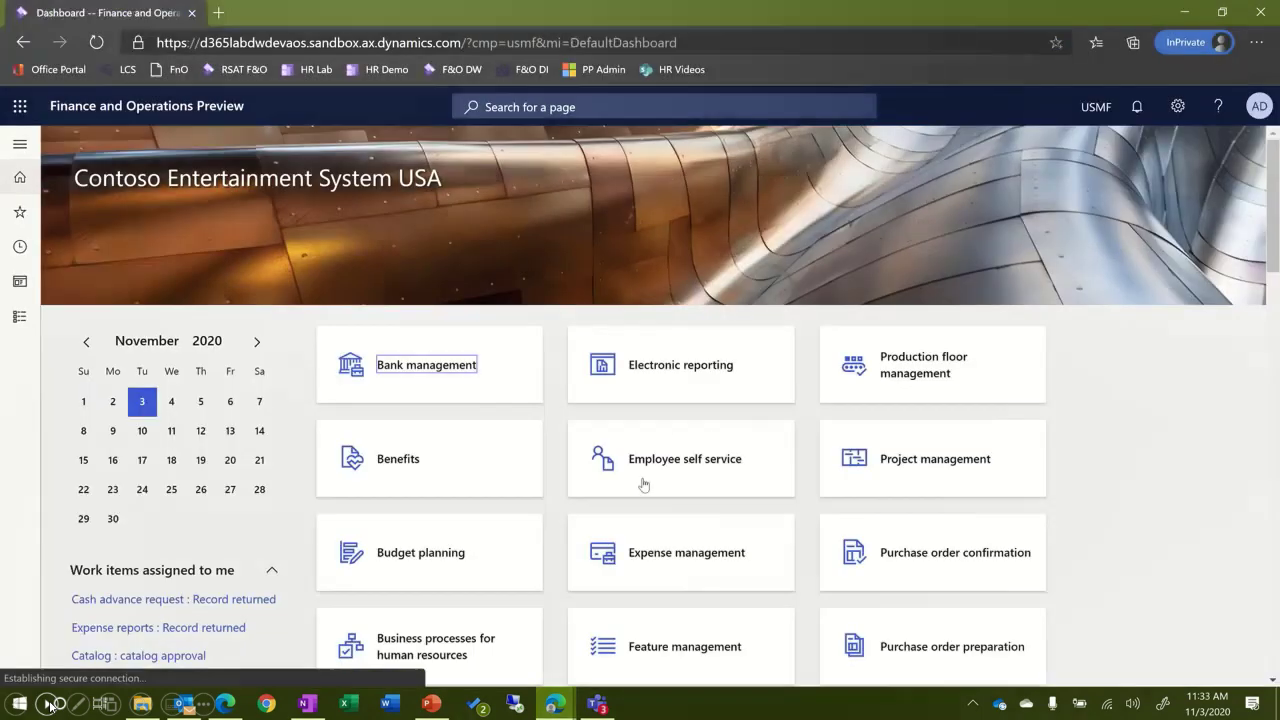
- In Finance and Operations, find the Data management workspace and open its Dual-write page
left_click(498, 107)
type("data management")
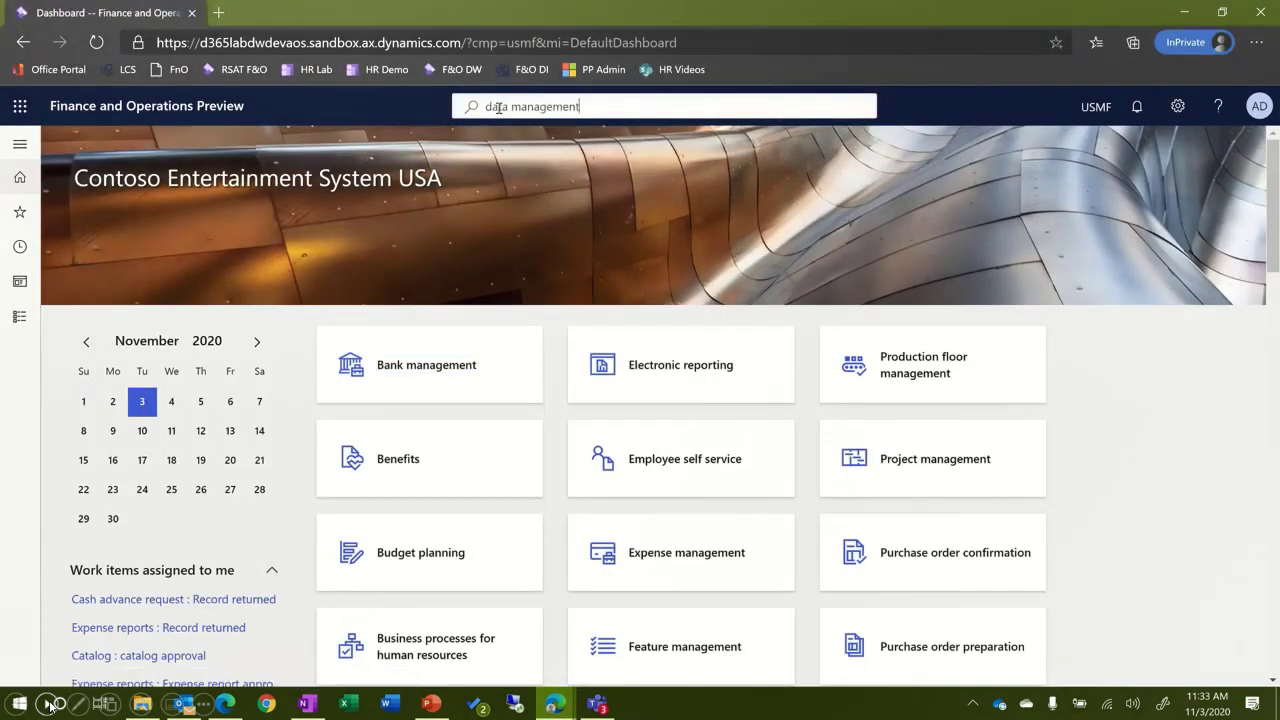
key("Return")
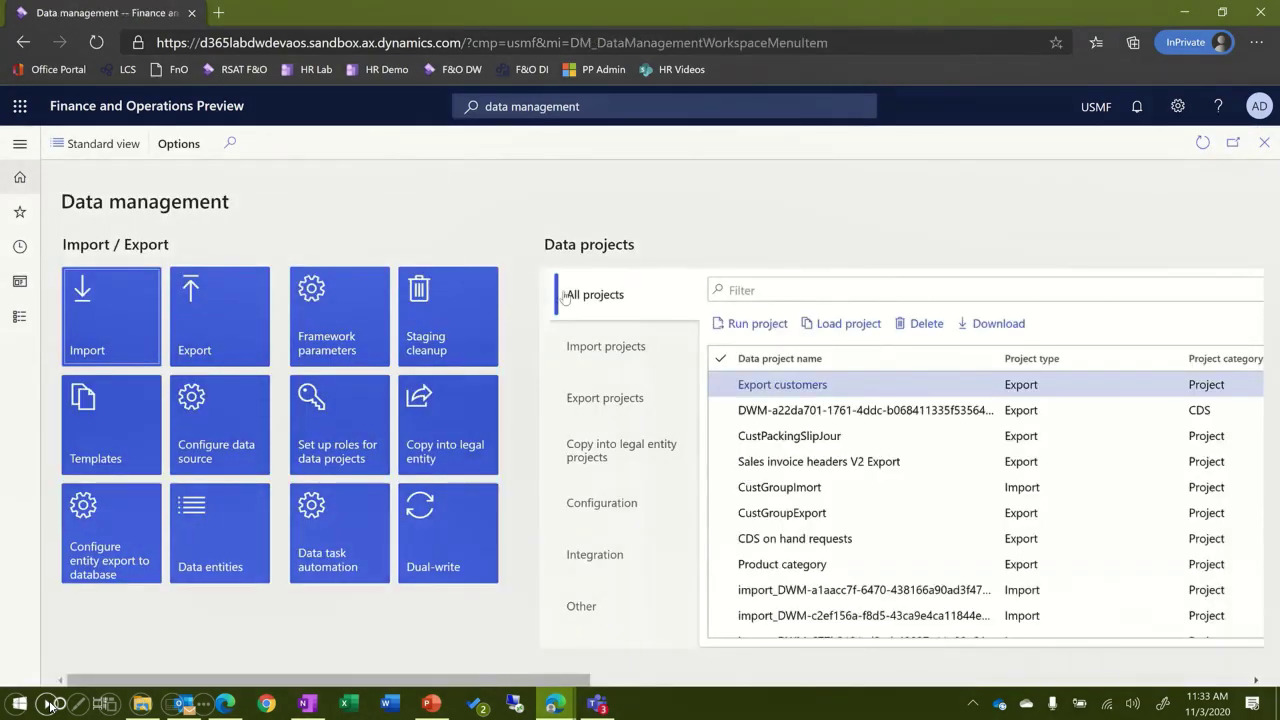
left_click(435, 522)
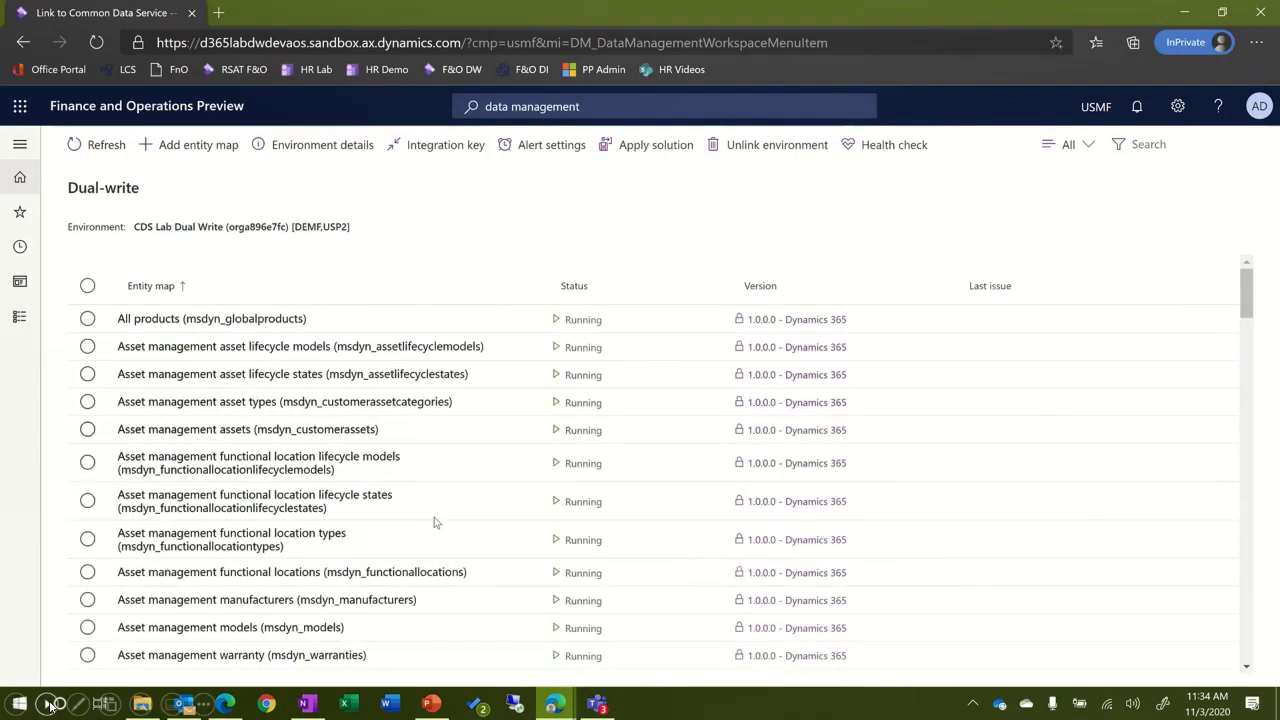
- Start a new entity map pairing Vendor bank accounts in Finance and Operations with TechTalk Vendor Bank Accounts in Common Data Service
left_click(180, 149)
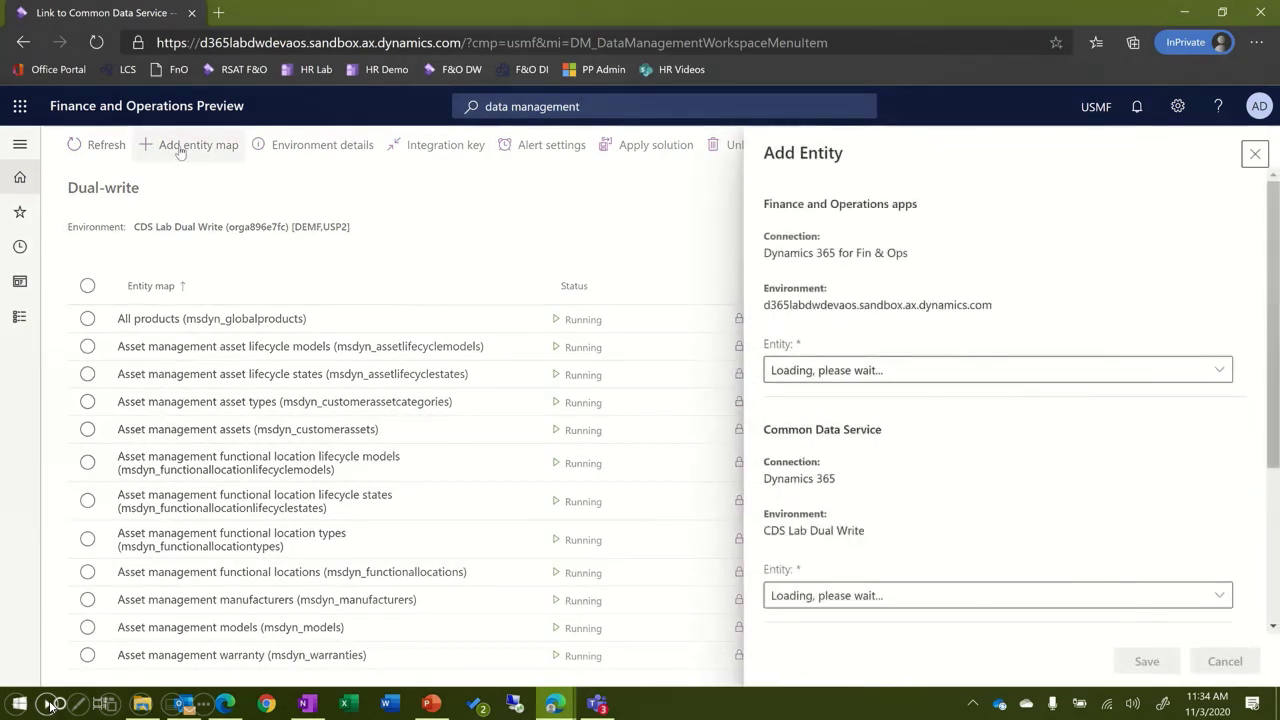
left_click(934, 370)
type("Vendor approval fields")
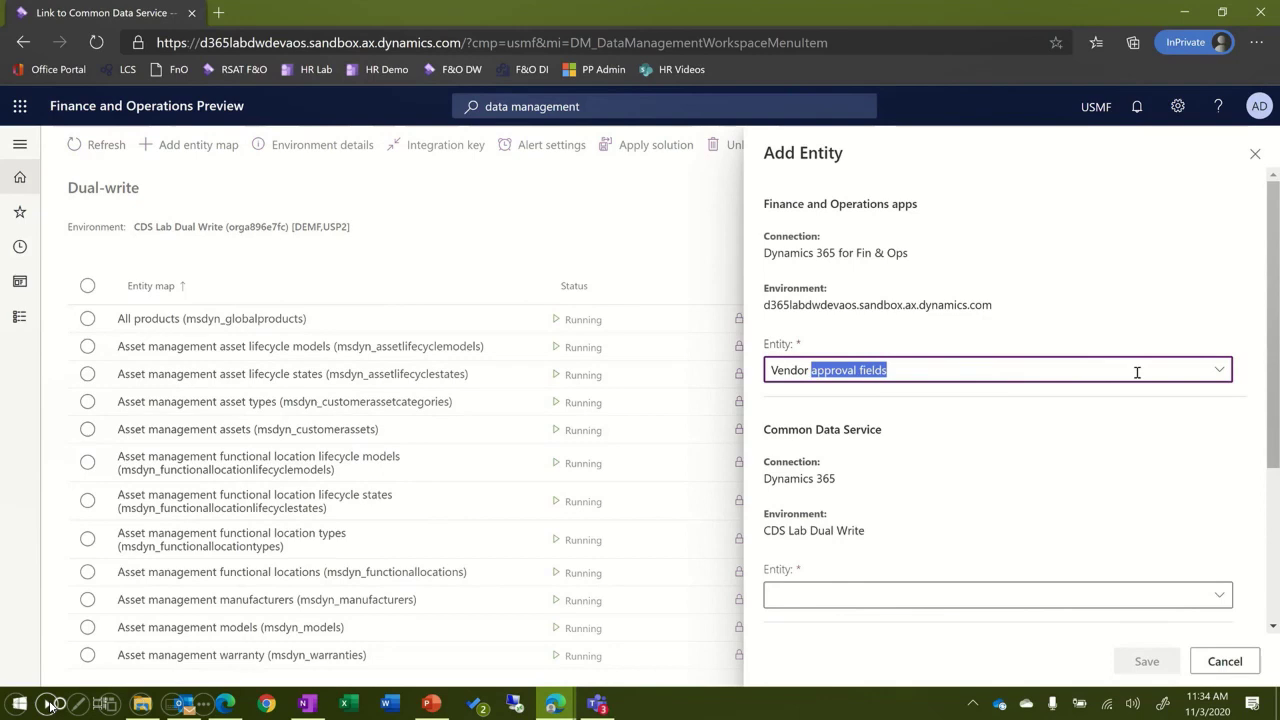
left_click(1218, 372)
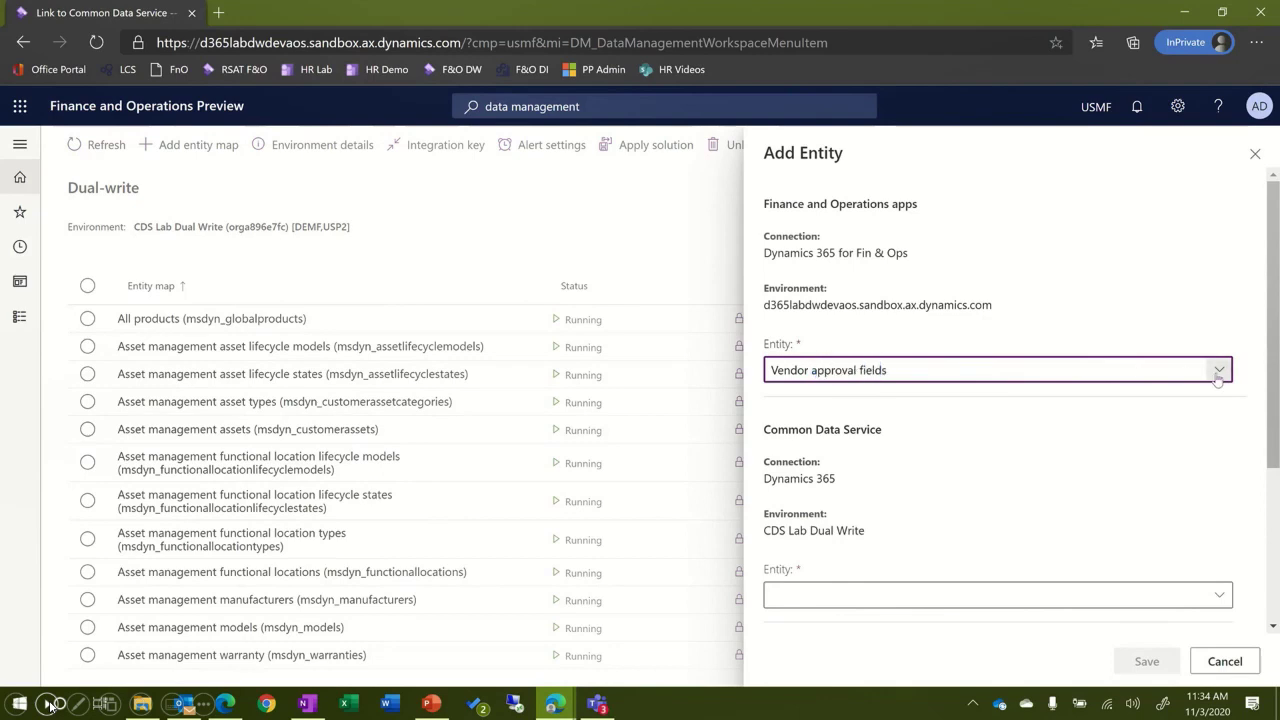
left_click(403, 395)
left_click(820, 600)
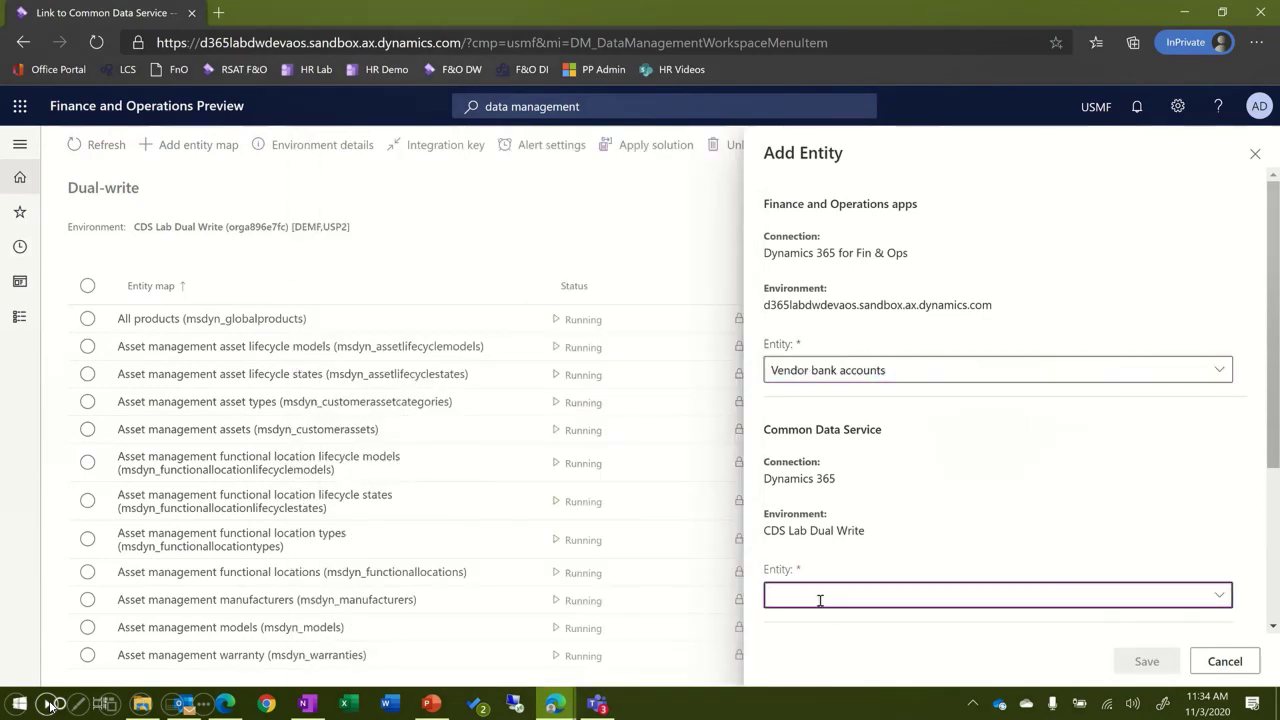
type("TechTalk Entities")
left_click(1219, 595)
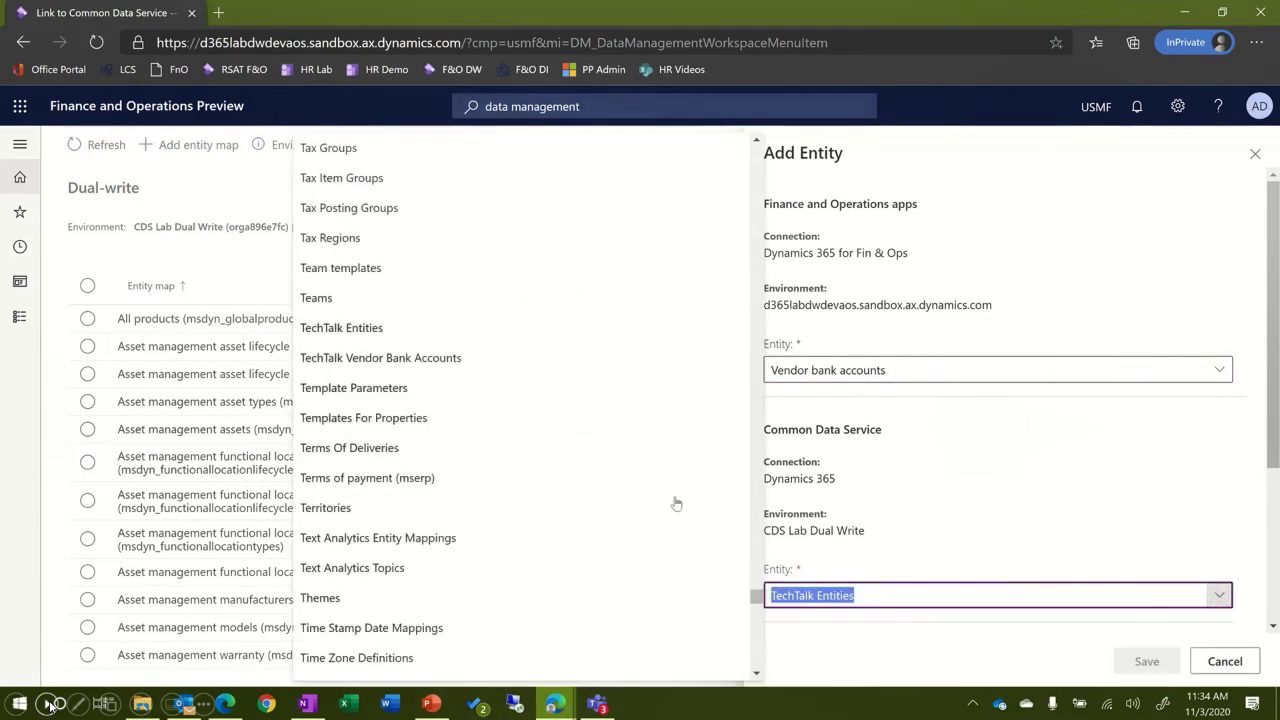
left_click(432, 360)
- Set the map's publisher to TechTalk Samples and version to 1.0.0.0, enter a description beginning "TechTalk Vendor", and save the map
scroll(1225, 462, "down", 3)
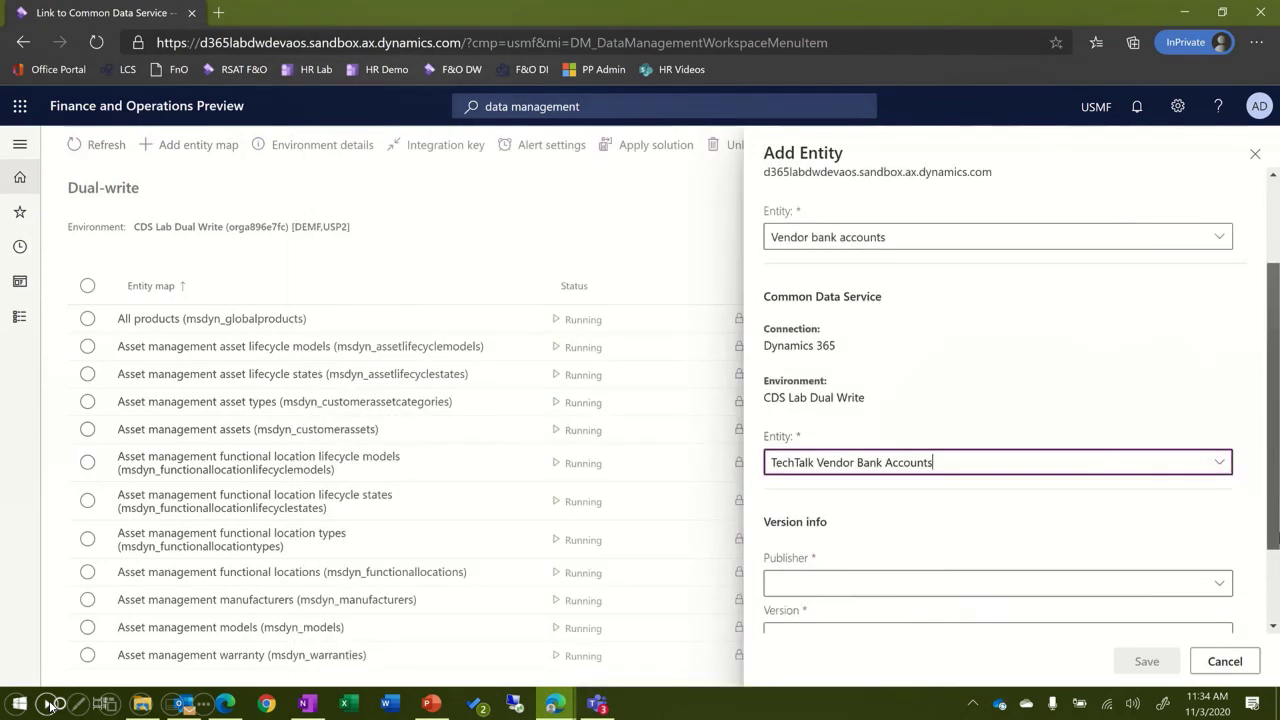
left_click(1218, 472)
left_click(850, 529)
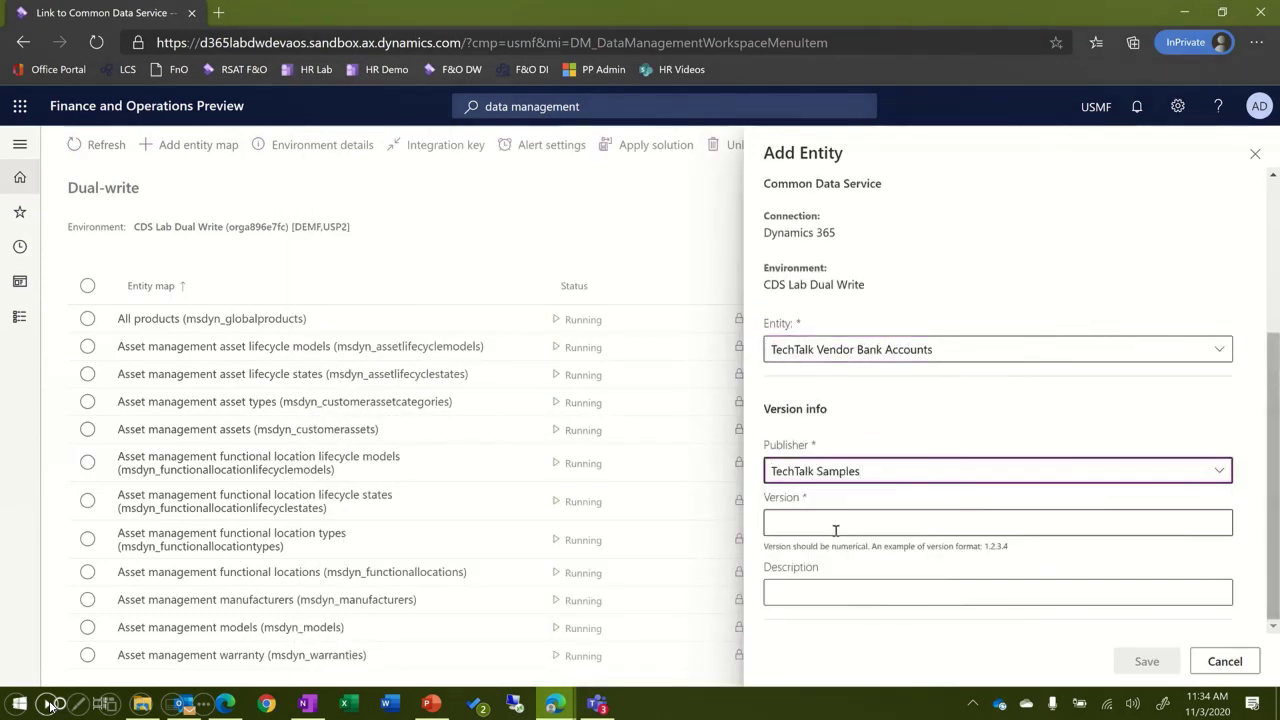
left_click(832, 524)
type("1.0.0.0")
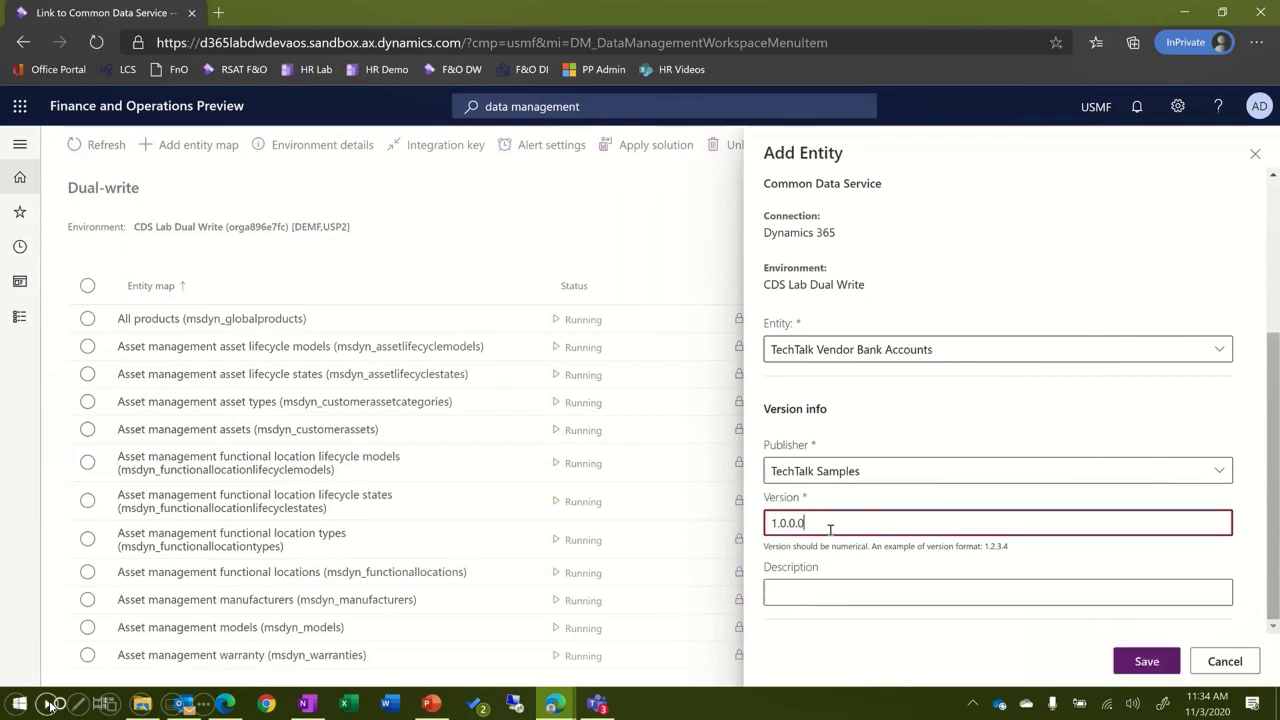
key("Tab")
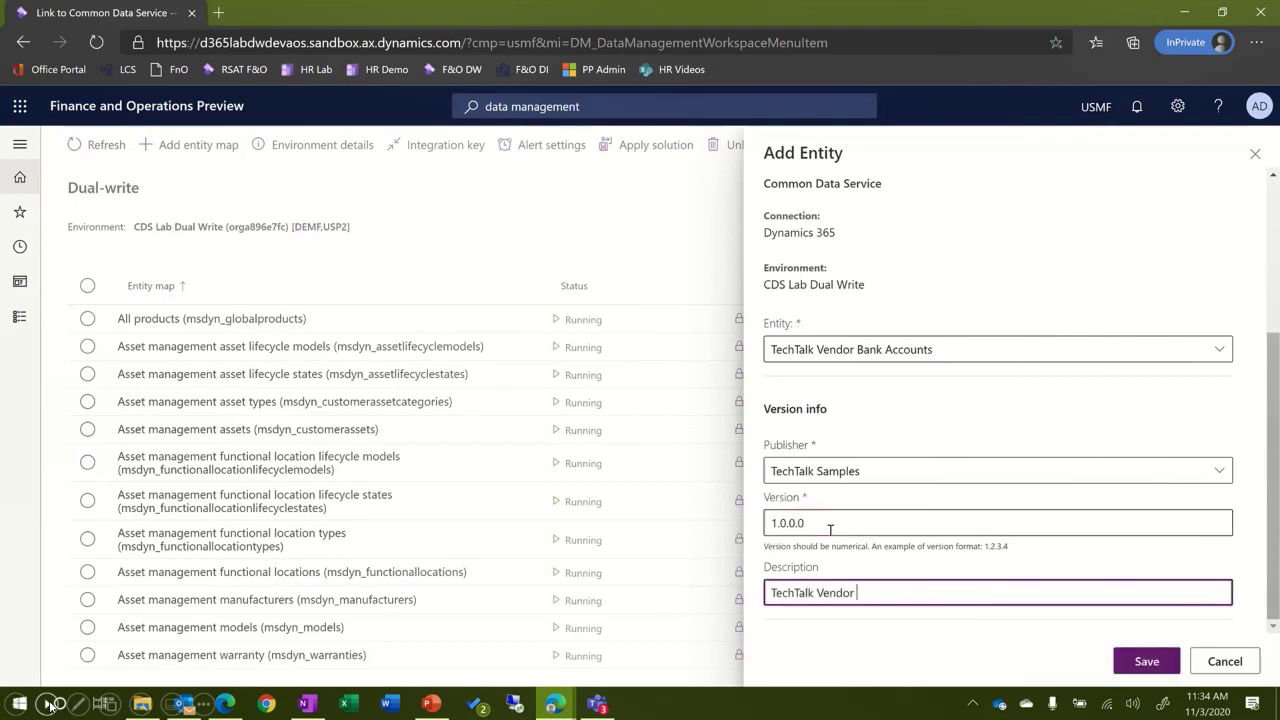
left_click(1148, 661)
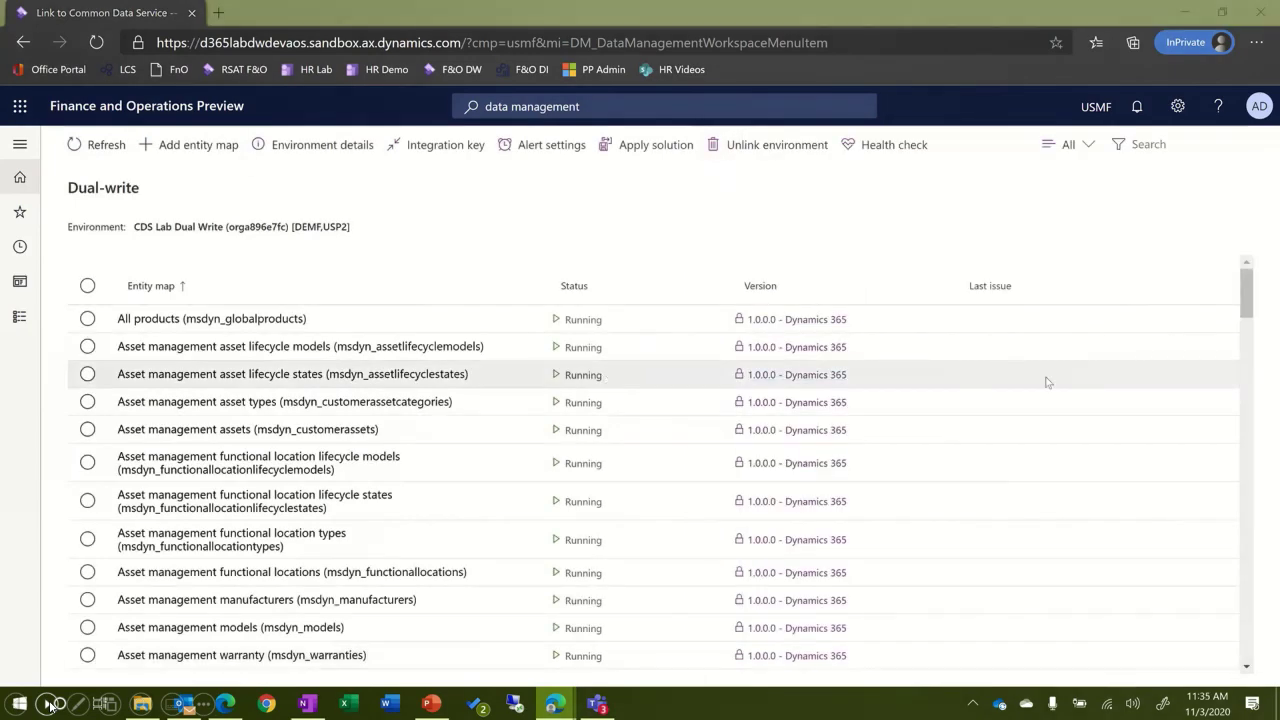
- Open the Vendor bank accounts (crc99_techtalkvendorbankaccounts) entity map and add a blank field mapping row
left_click(1250, 416)
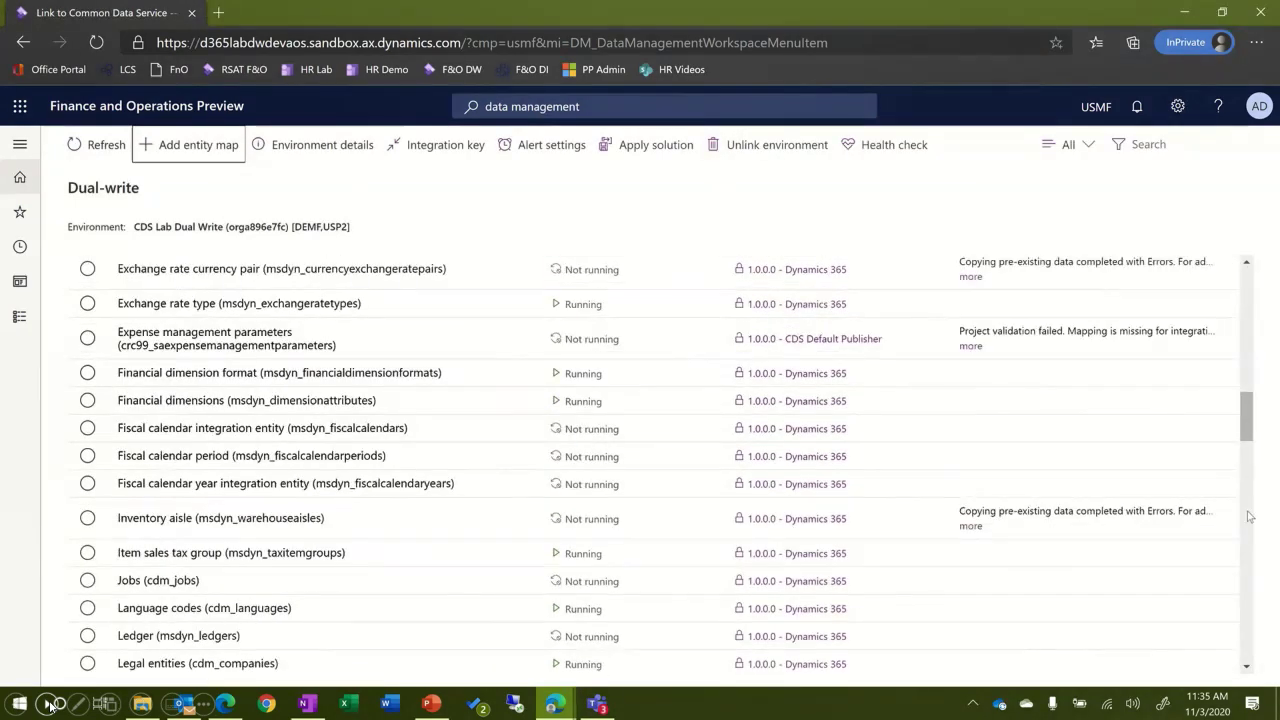
left_click_drag(1248, 516, 1252, 625)
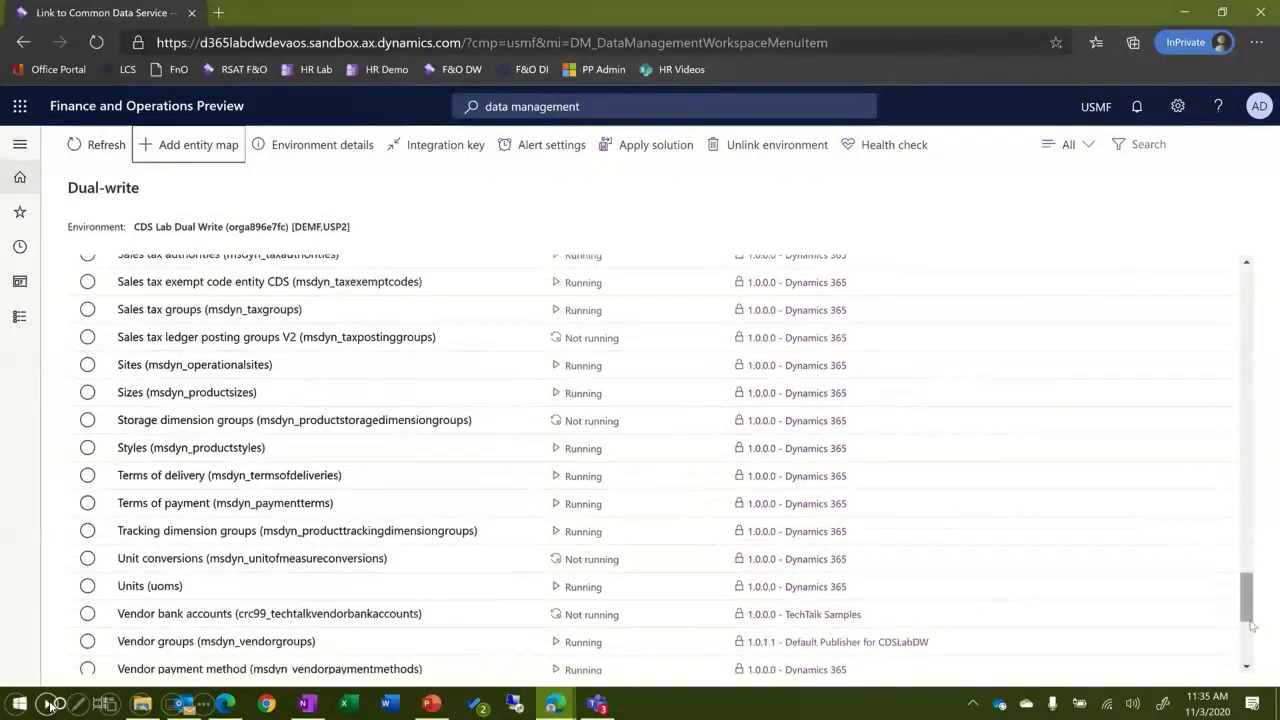
left_click(330, 619)
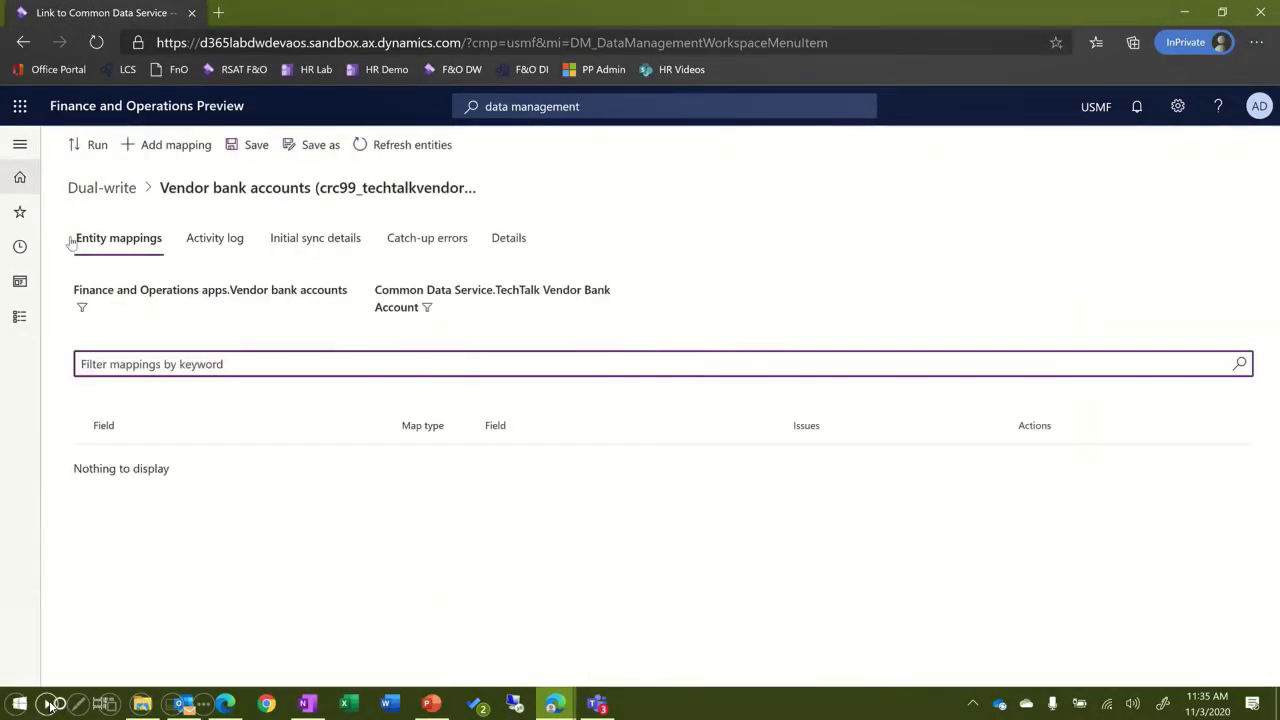
left_click(160, 144)
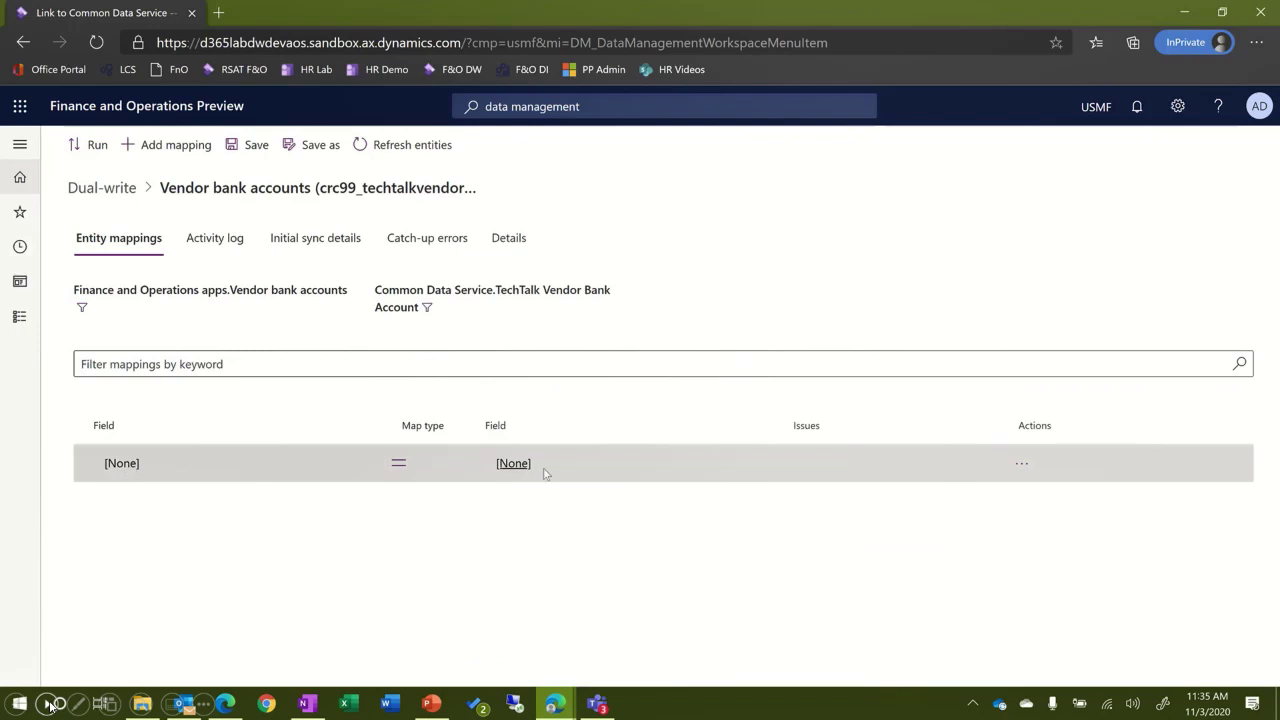
- Map the Finance and Operations ACTIVEDATE field to crc99_activedate [Active date] in the blank mapping row
left_click(509, 463)
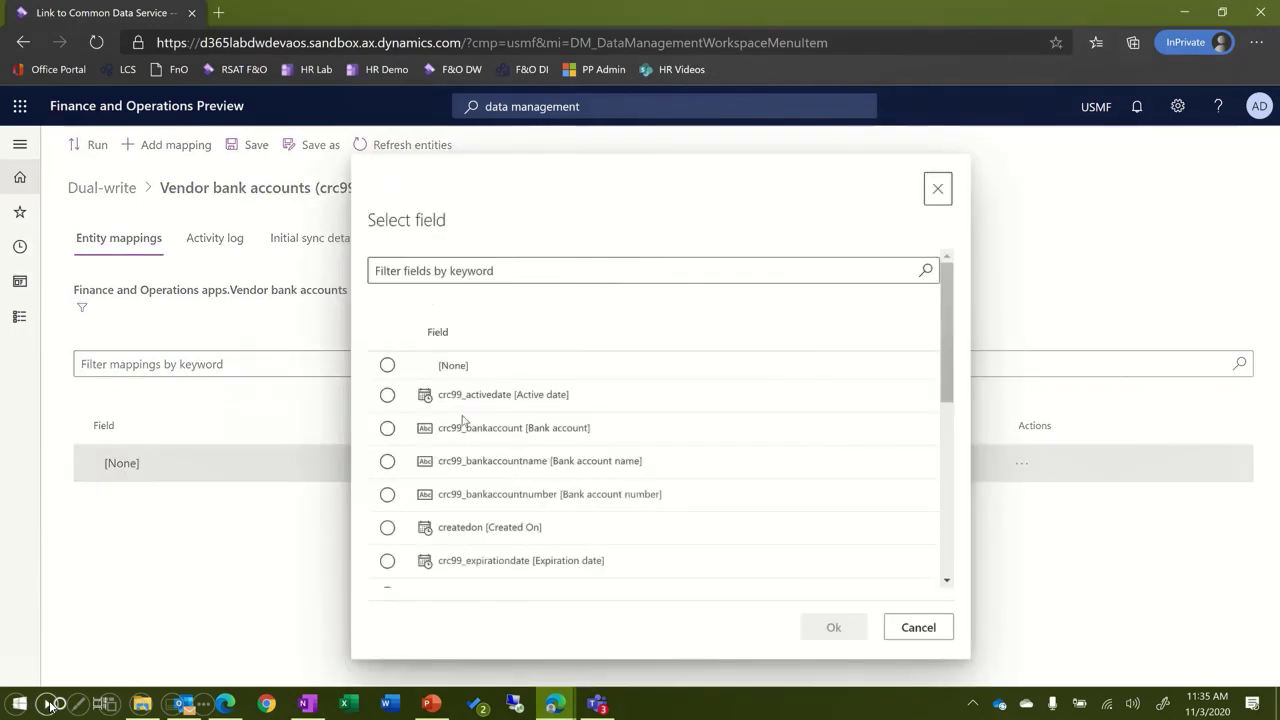
left_click(387, 394)
left_click(833, 627)
left_click(124, 463)
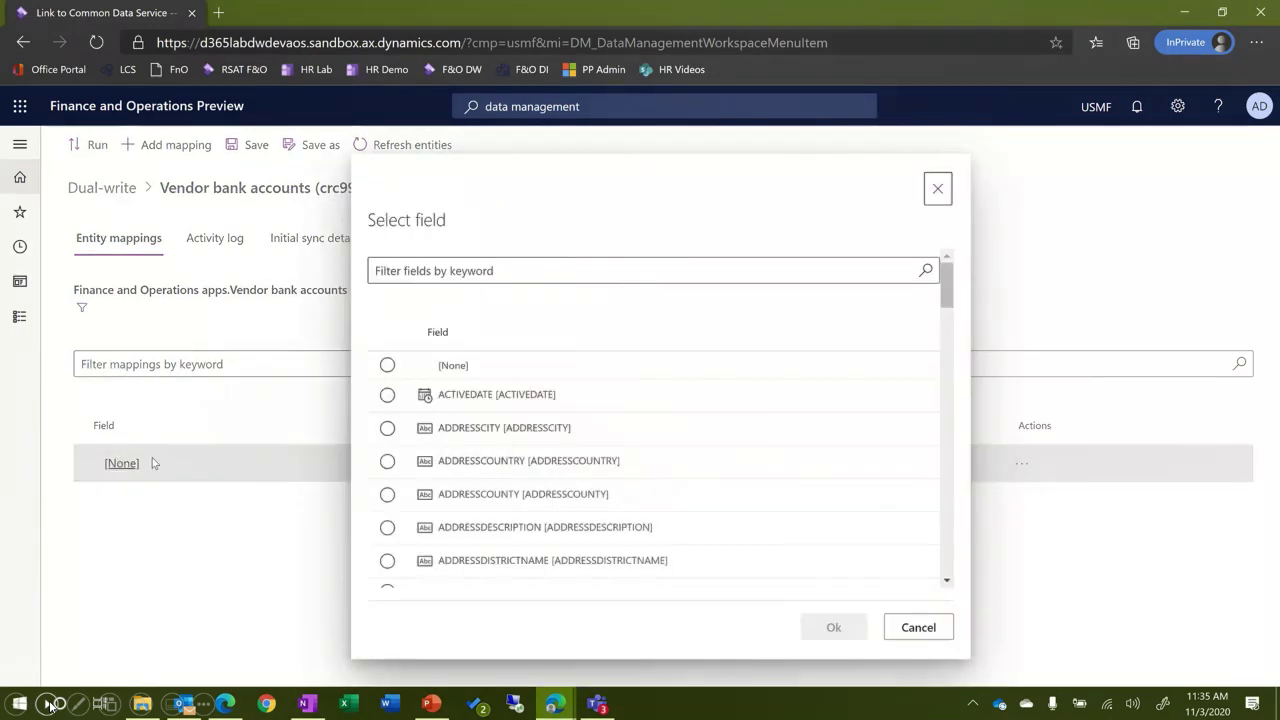
left_click(387, 394)
left_click(833, 627)
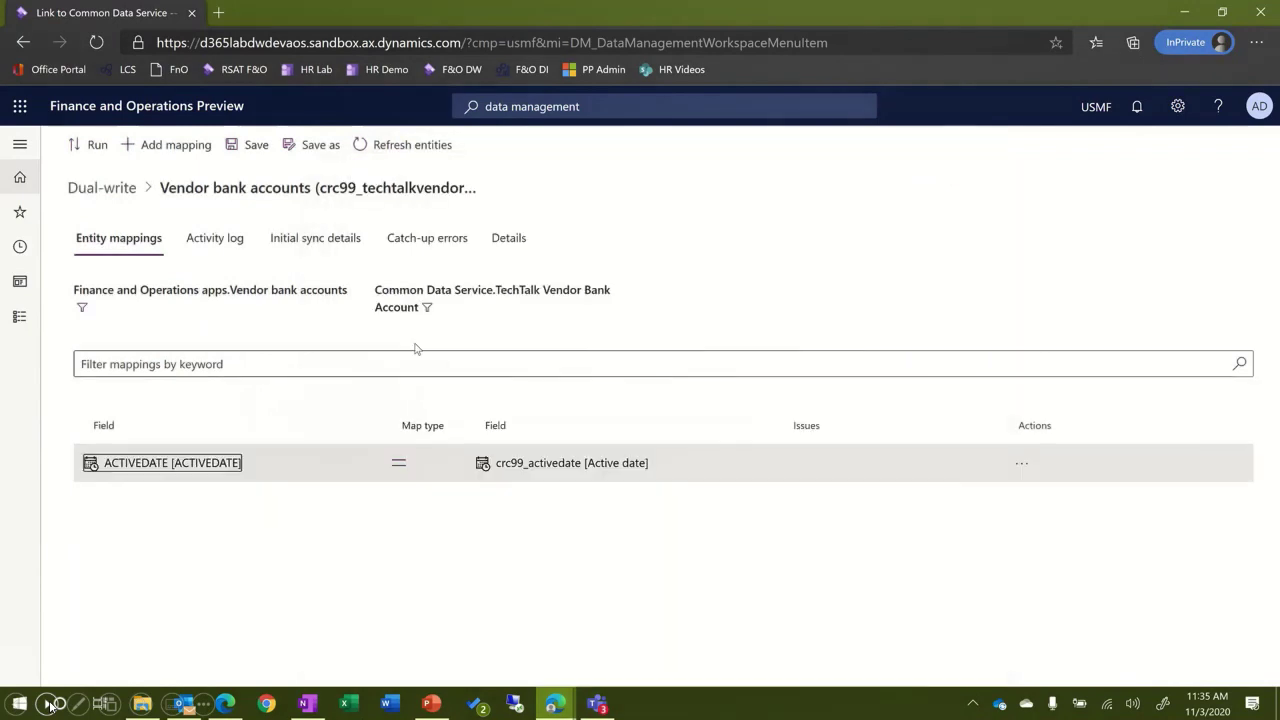
- Add another field mapping pairing BANKNAME in Finance and Operations with crc99_bankaccount [Bank account]
left_click(193, 142)
left_click(515, 501)
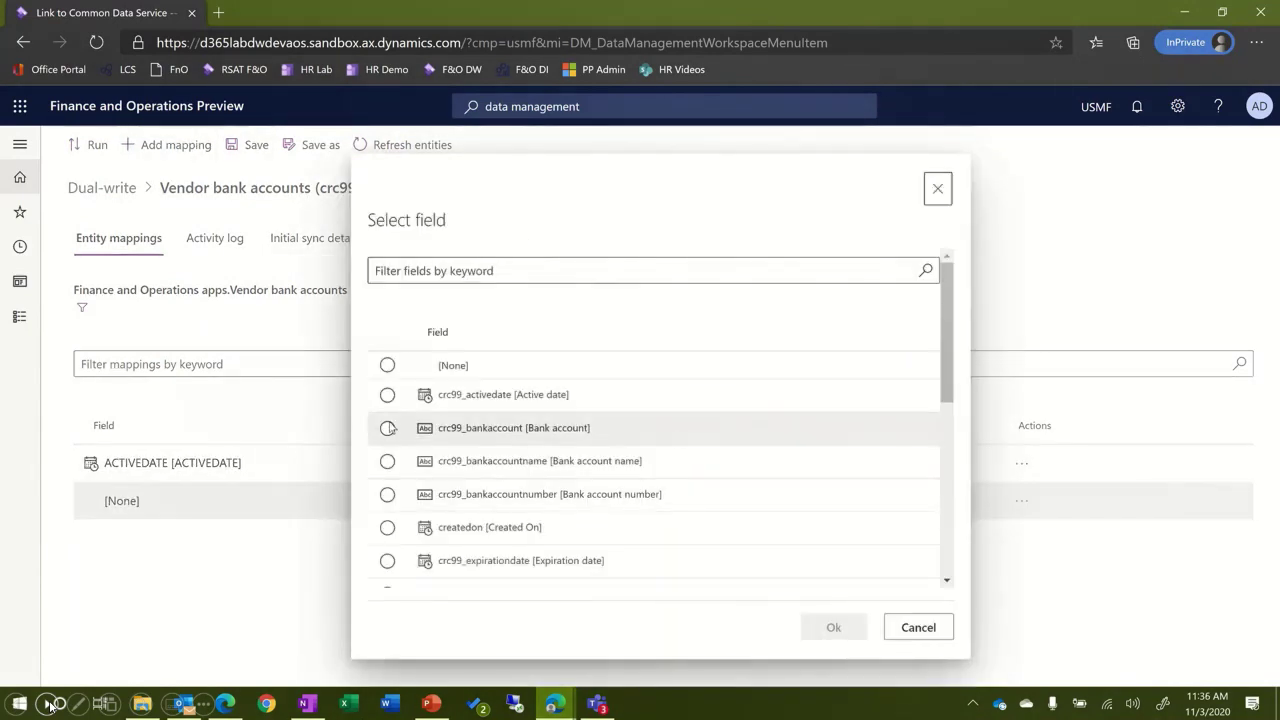
left_click(387, 428)
left_click(833, 627)
left_click(136, 506)
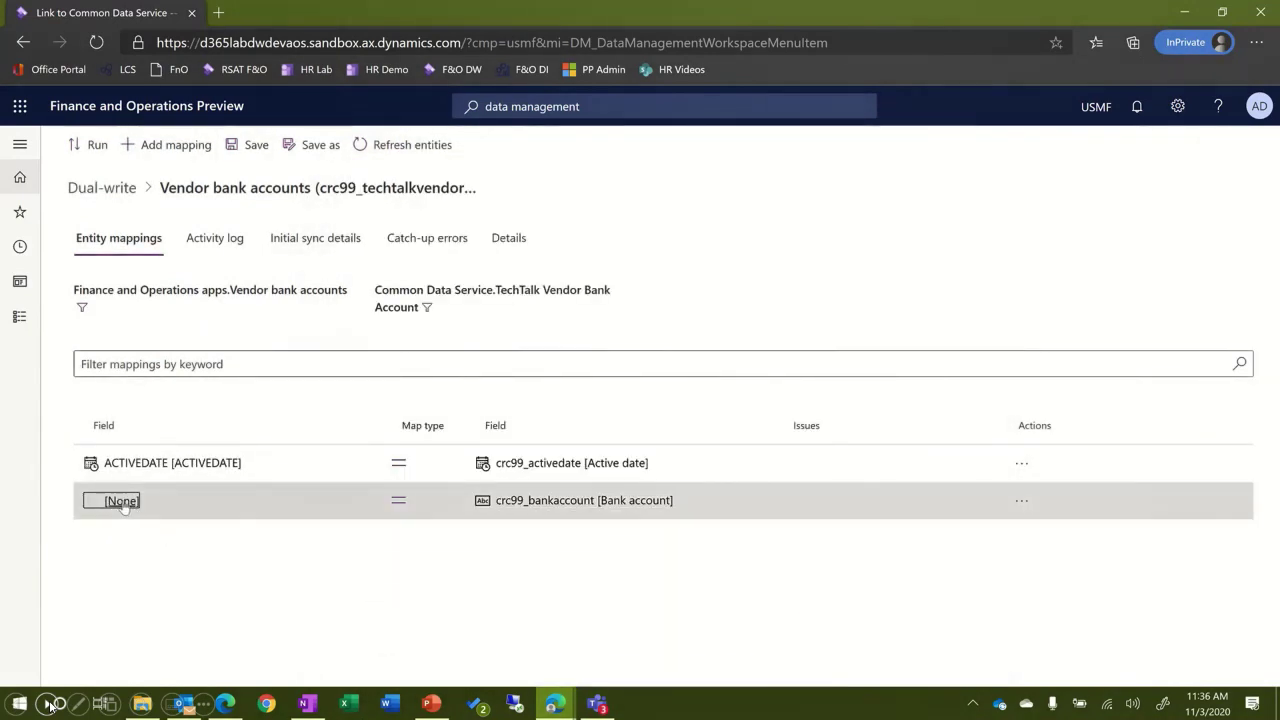
left_click(396, 272)
type("bank")
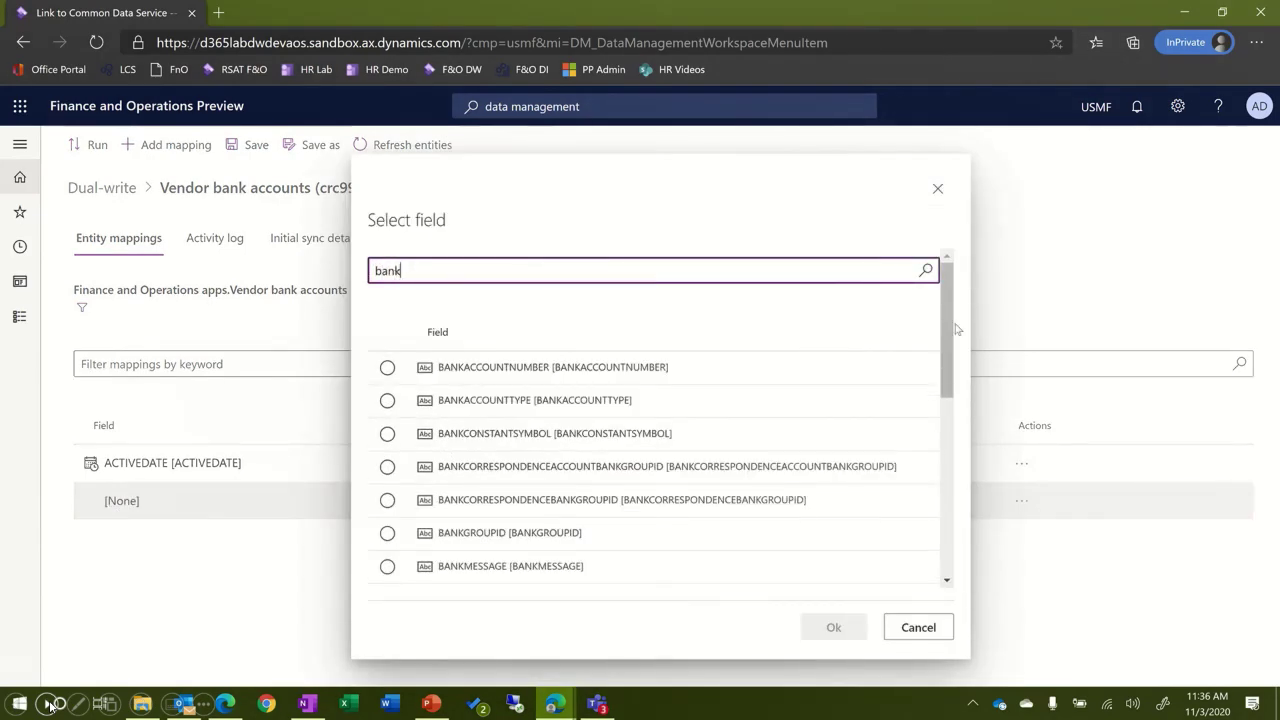
scroll(958, 395, "down", 2)
left_click(388, 502)
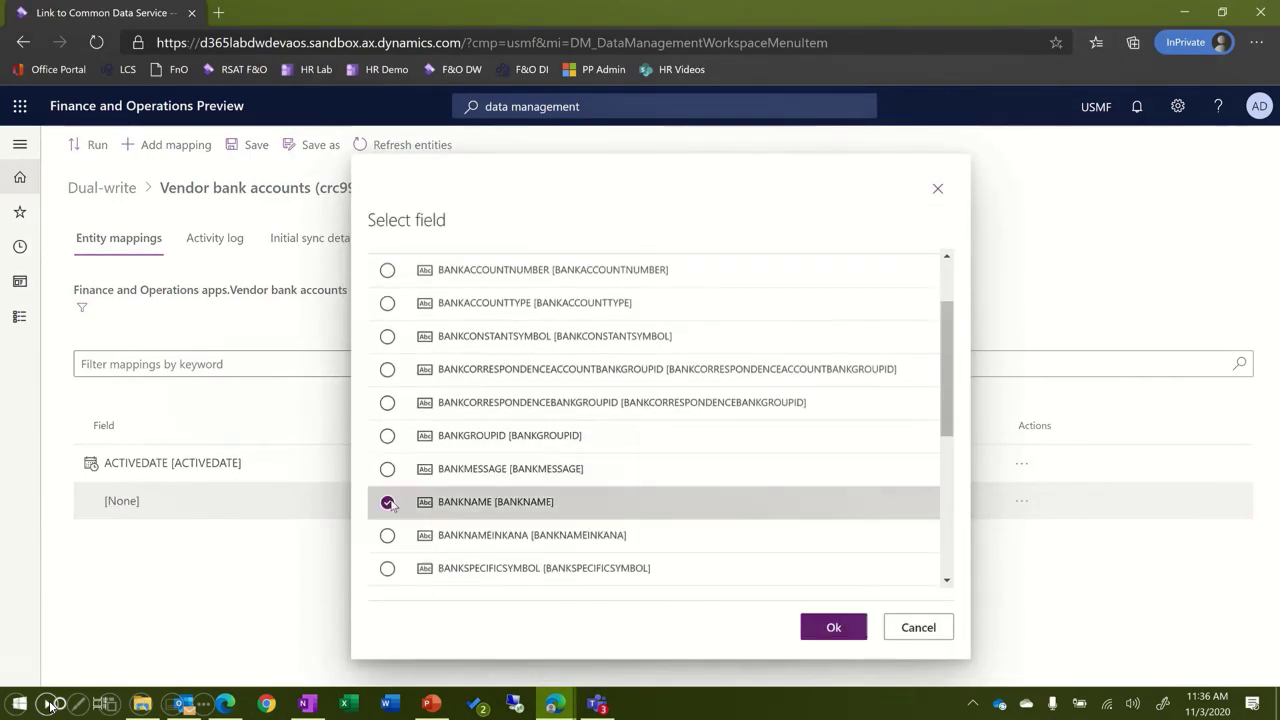
left_click(833, 627)
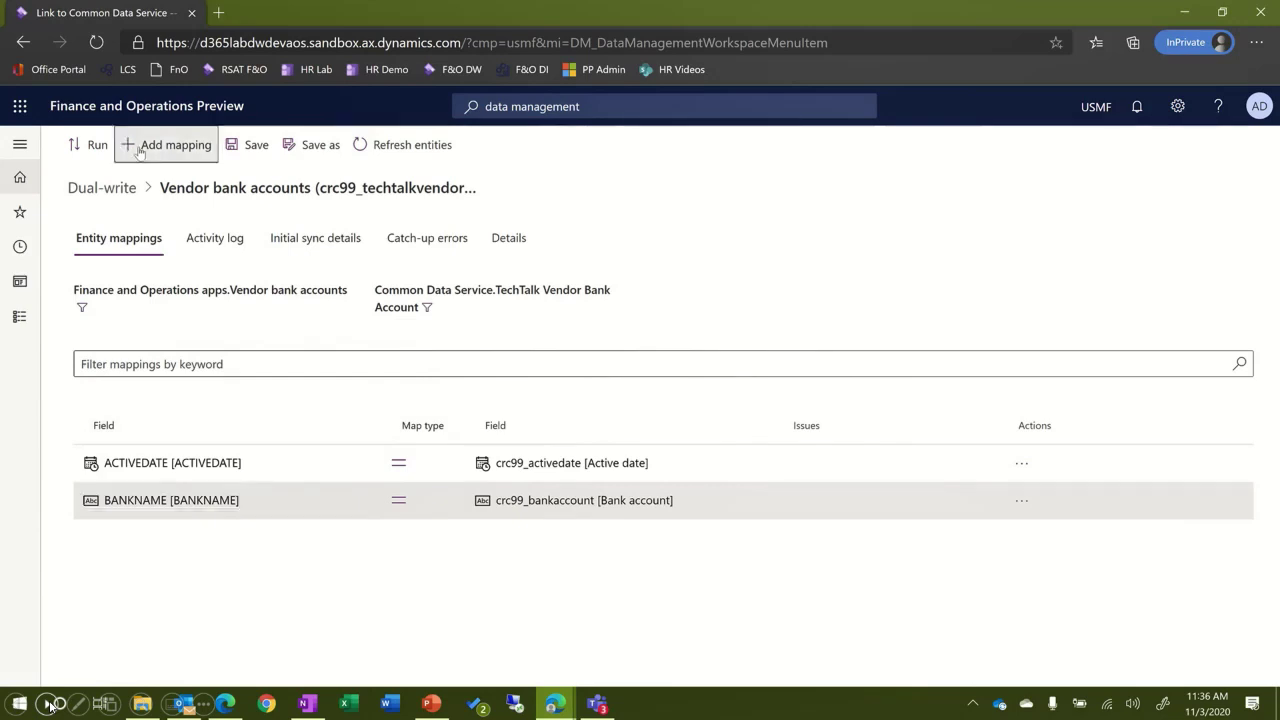
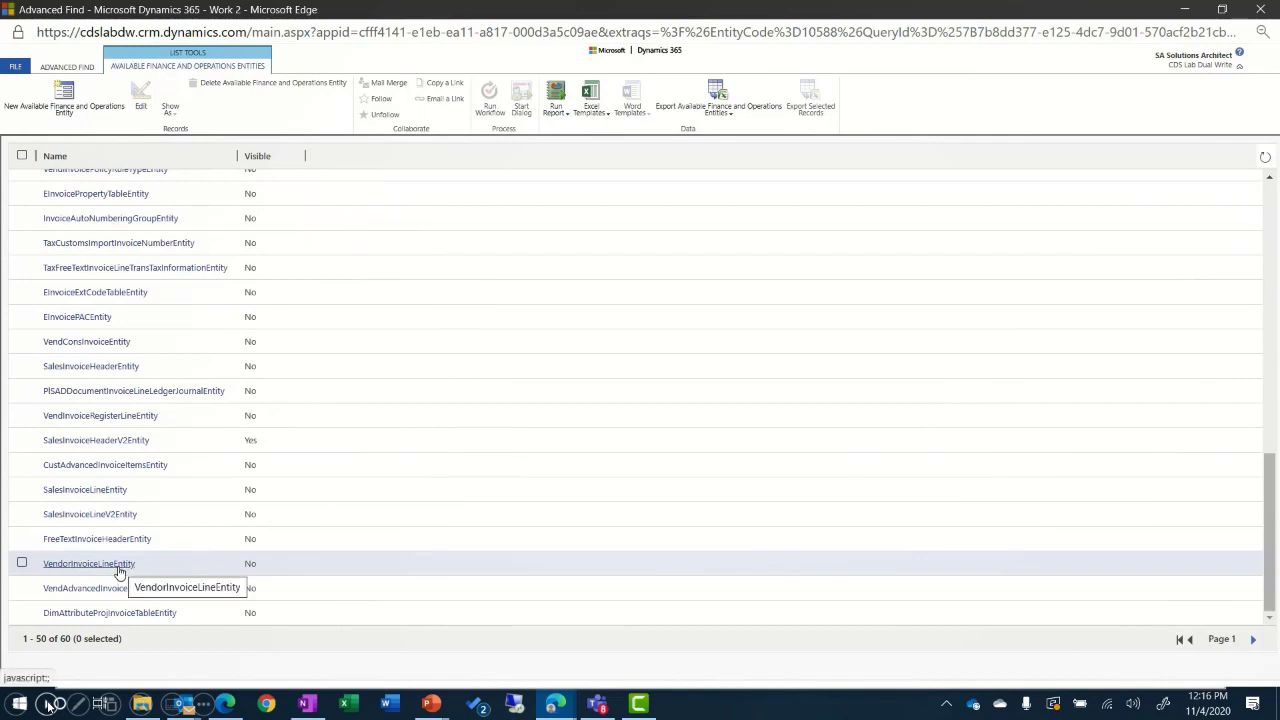
- Make VendorInvoiceLineEntity visible in the available Finance and Operations entities, save it, and leave Advanced Find
left_click(116, 566)
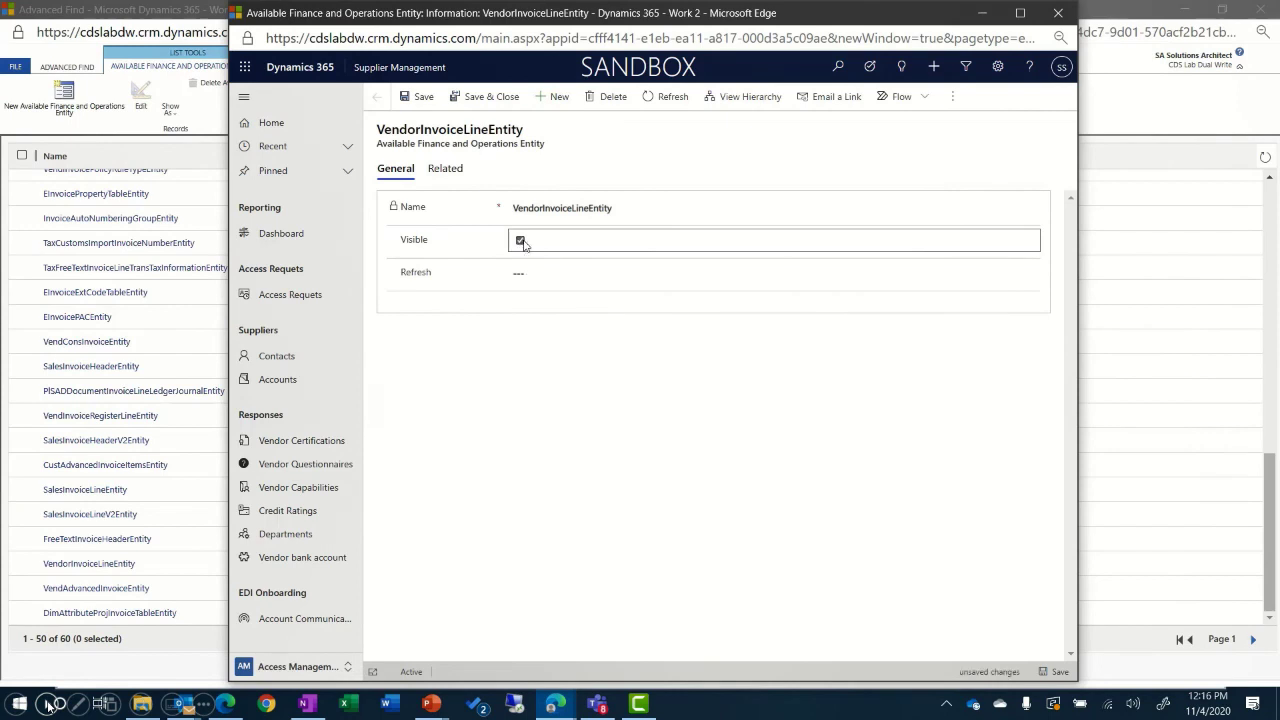
left_click(475, 99)
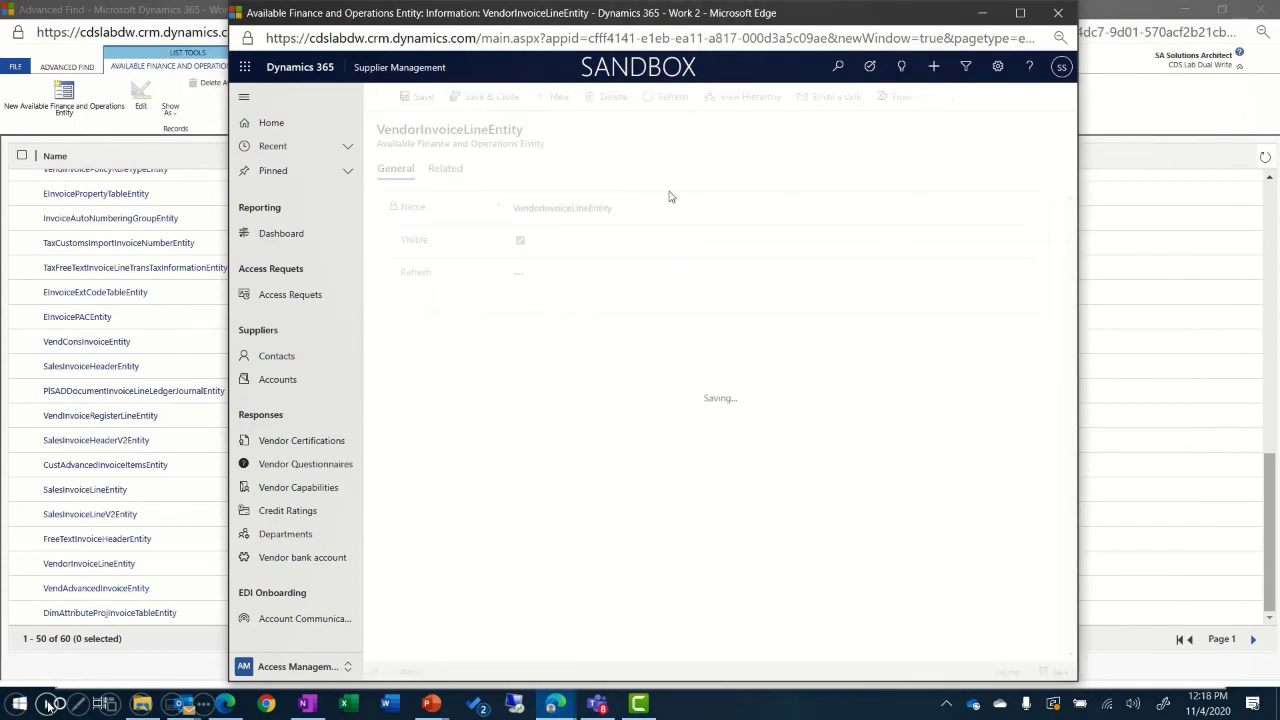
left_click(1059, 13)
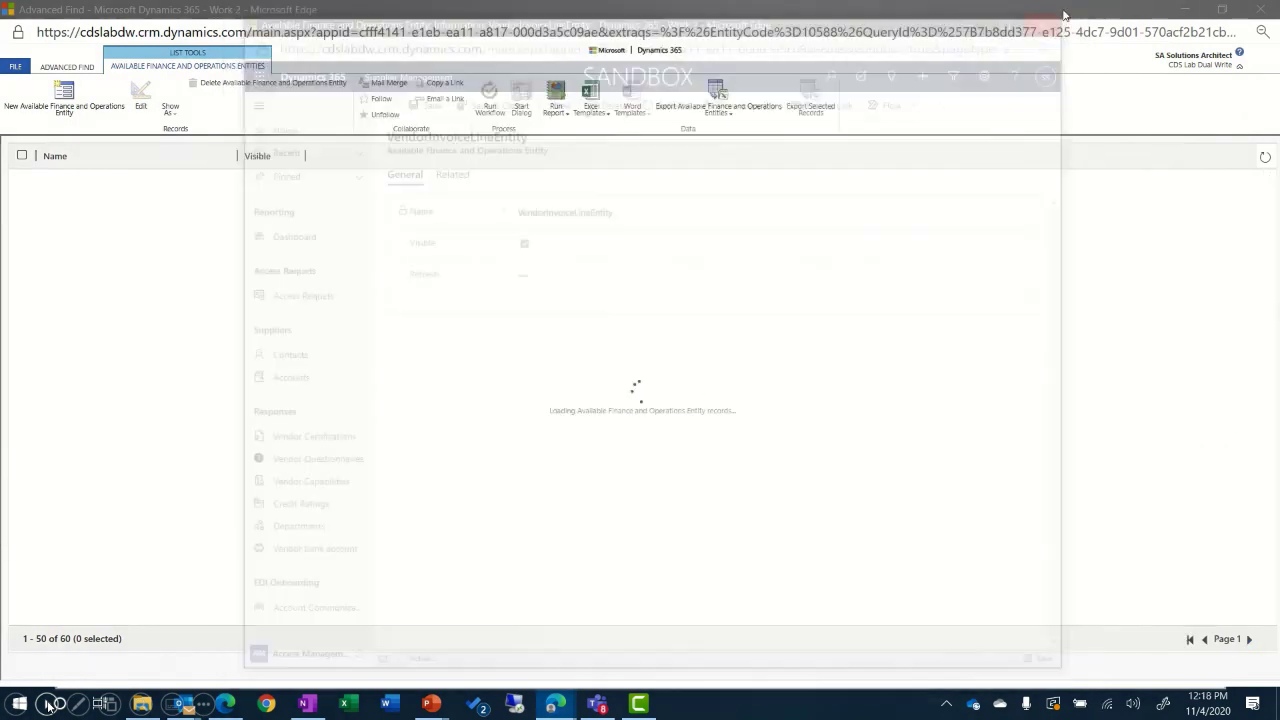
left_click(1262, 8)
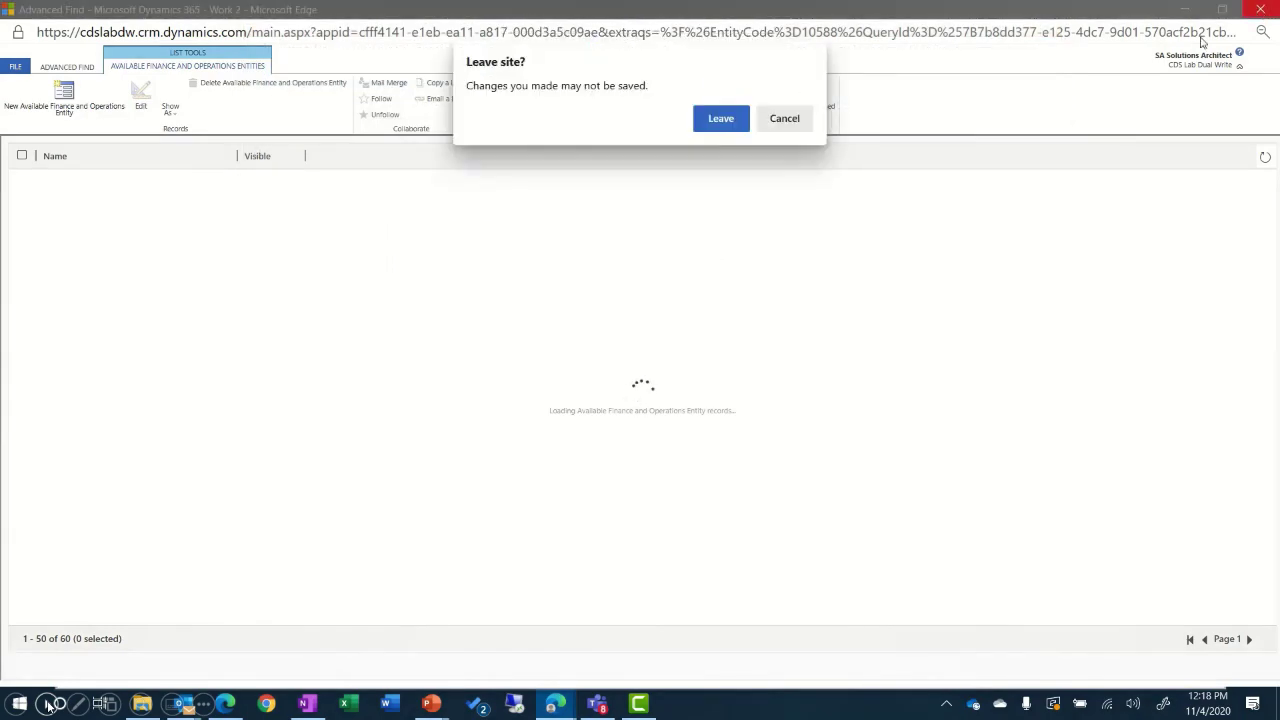
left_click(732, 127)
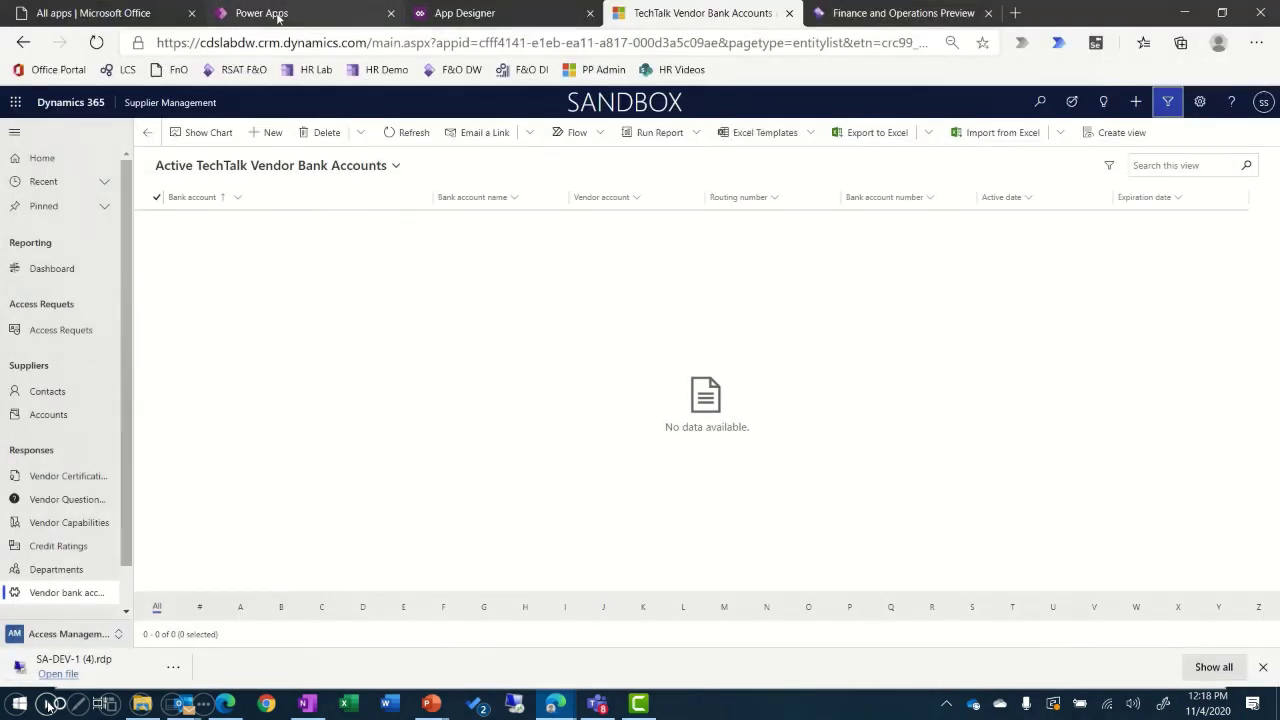
- In Power Apps, filter the entities by "vend" and open Vendor invoice header (mserp)'s All Vendor invoice header view for editing
left_click(278, 14)
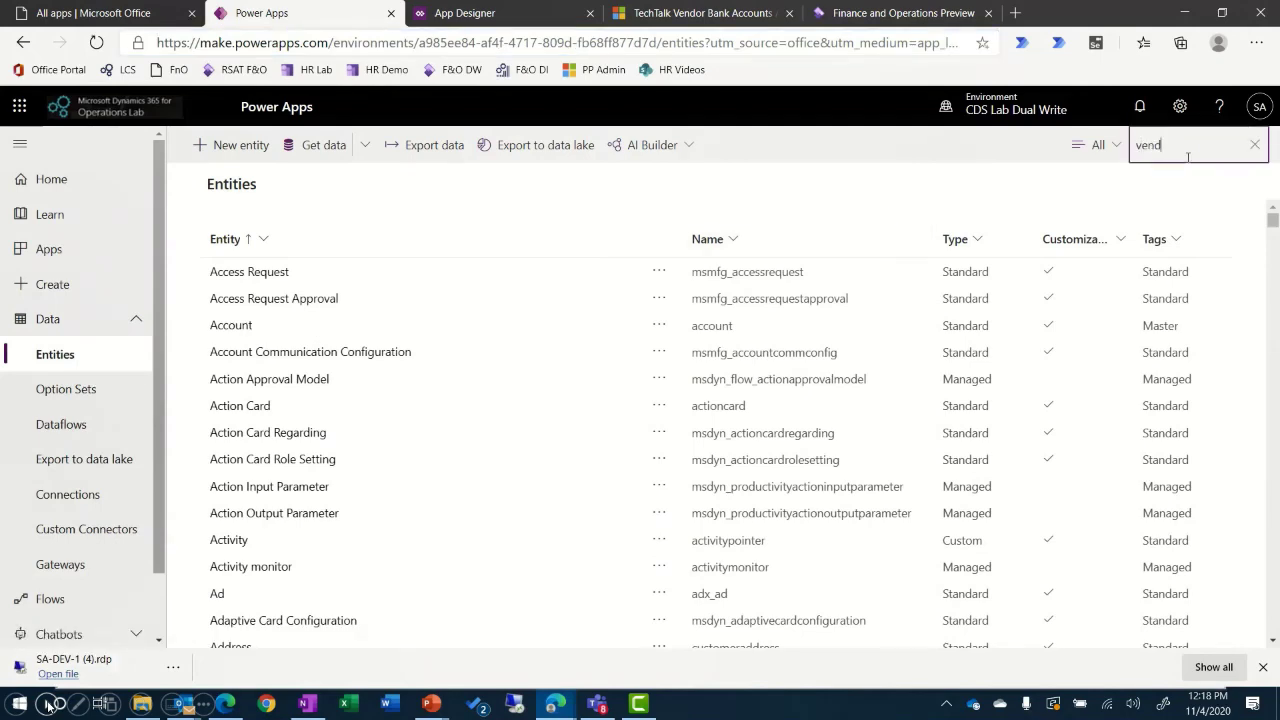
scroll(405, 588, "down", 2)
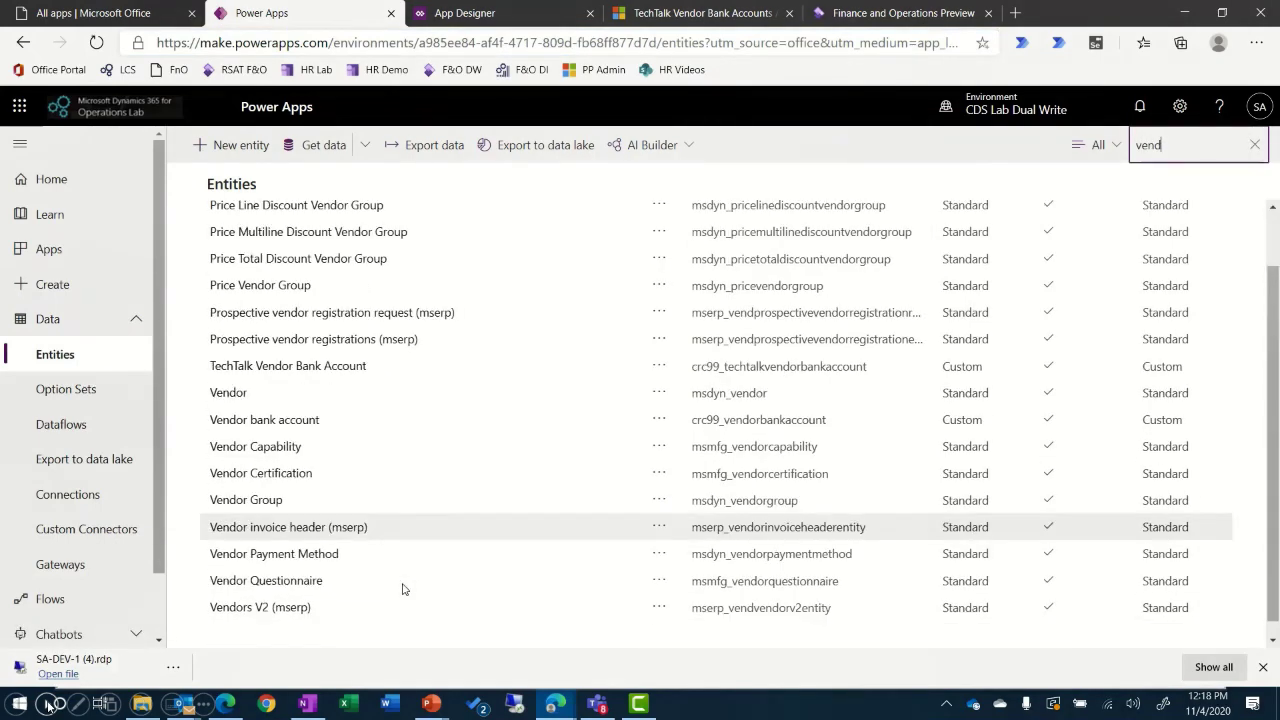
left_click(288, 527)
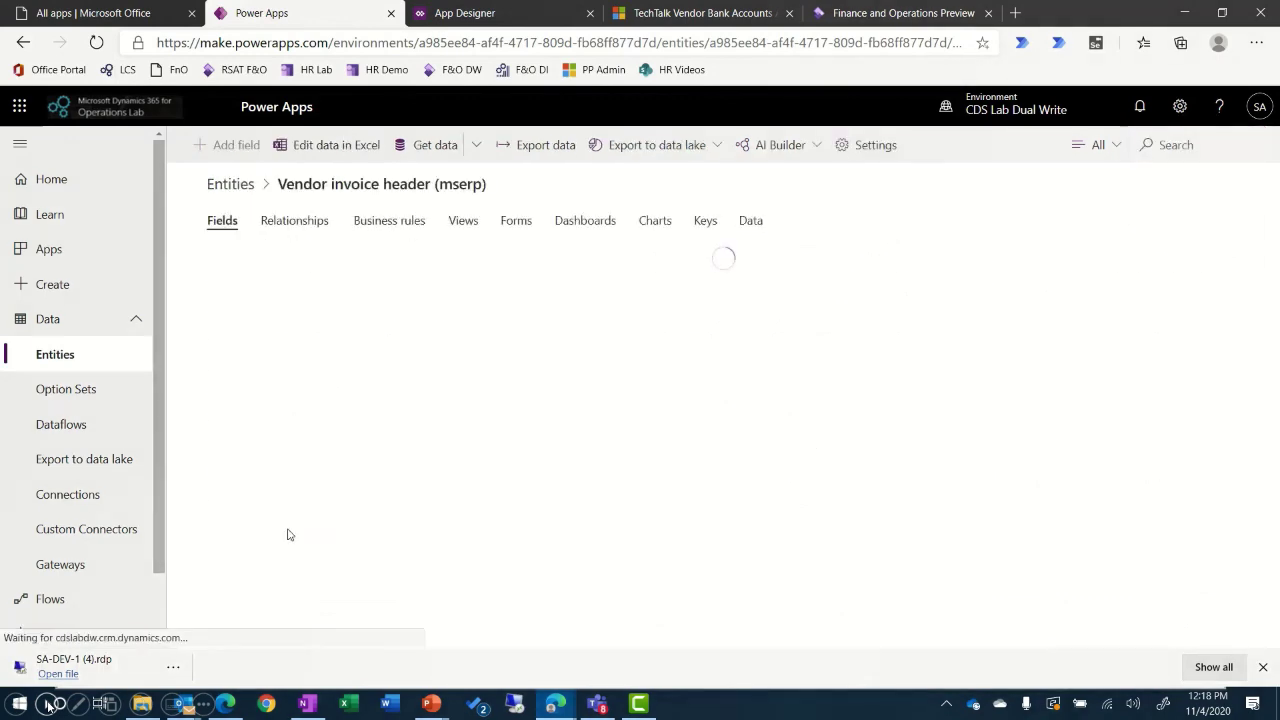
left_click(463, 222)
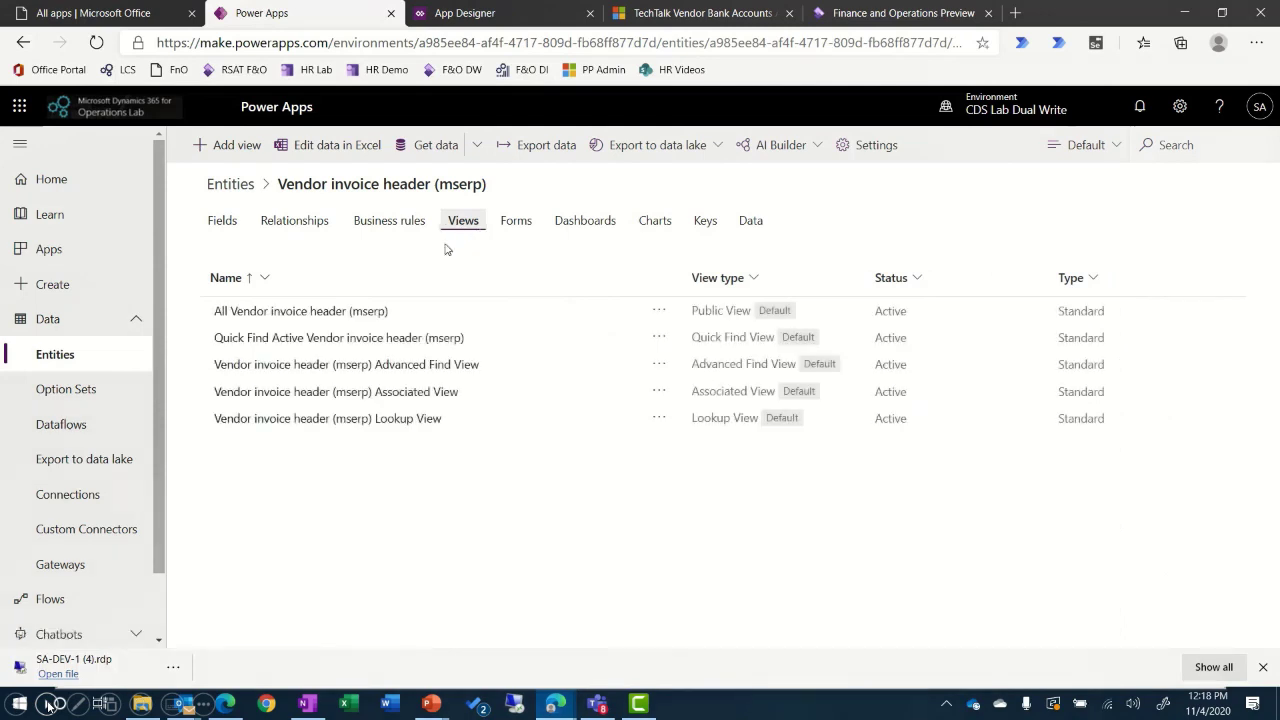
left_click(283, 318)
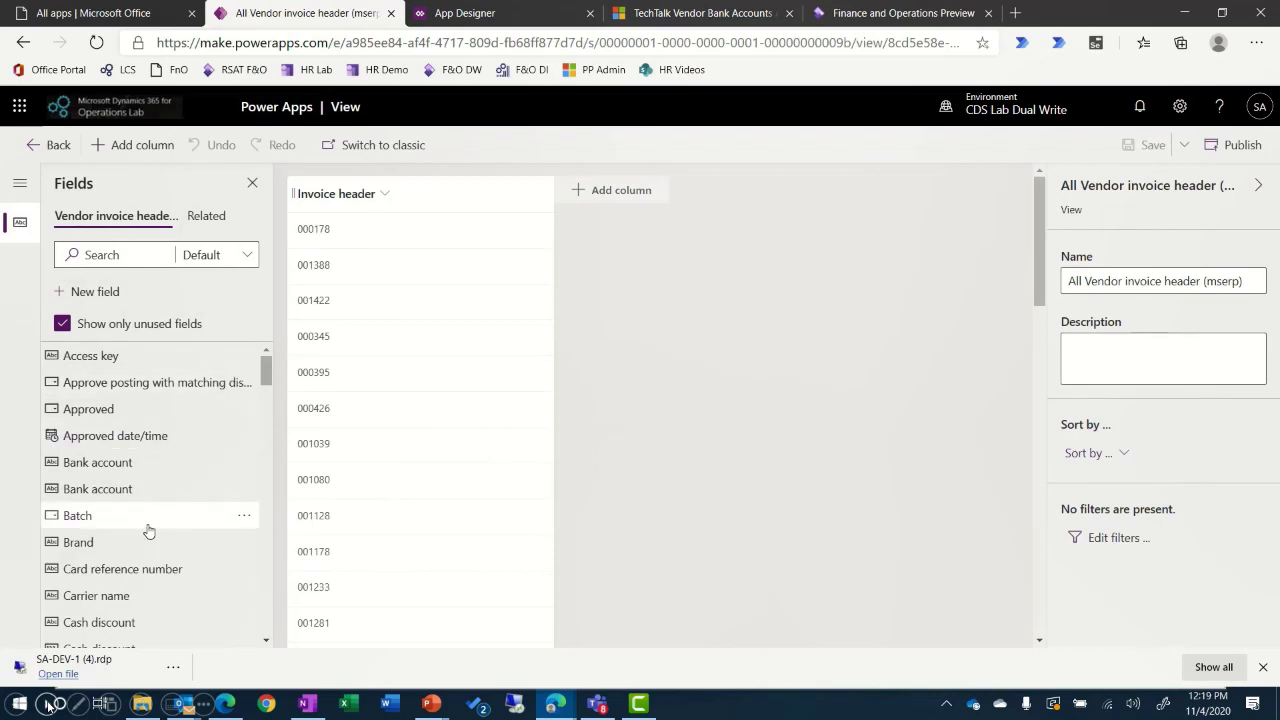
- Add Document number, Due date, Invoice account and Invoice date columns to the All Vendor invoice header (mserp) view
scroll(148, 530, "down", 5)
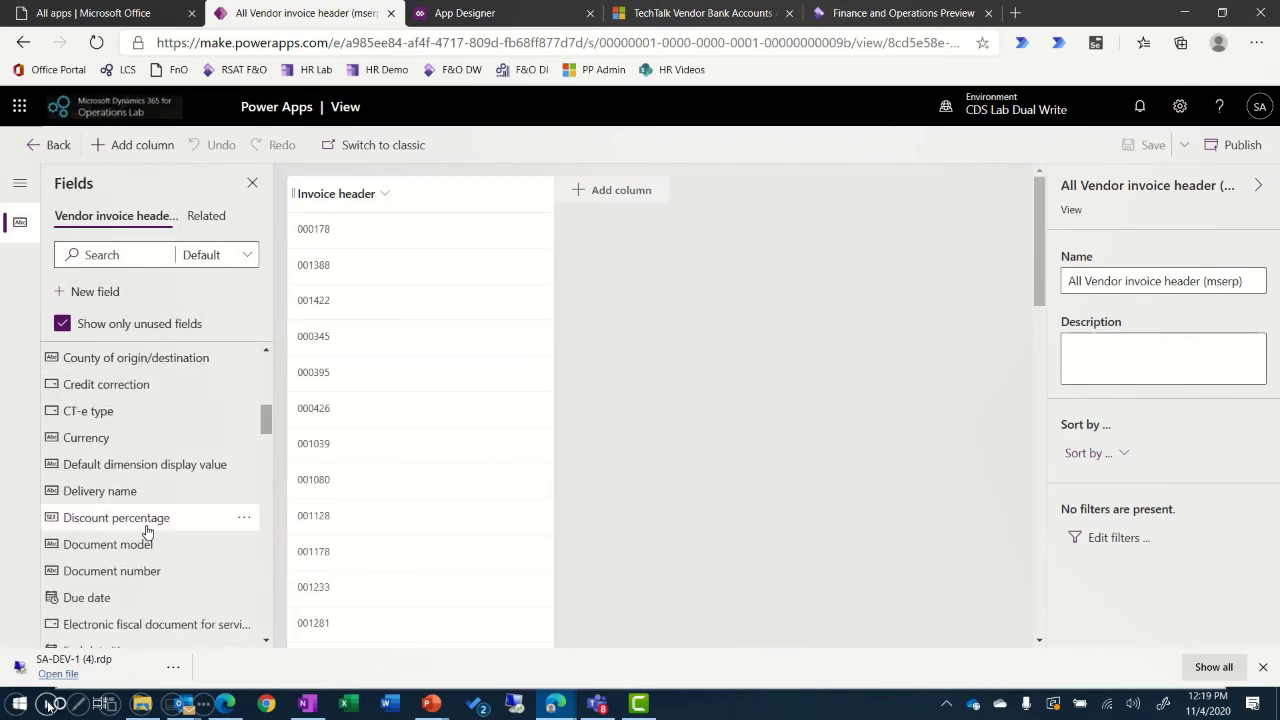
left_click(103, 571)
left_click(86, 571)
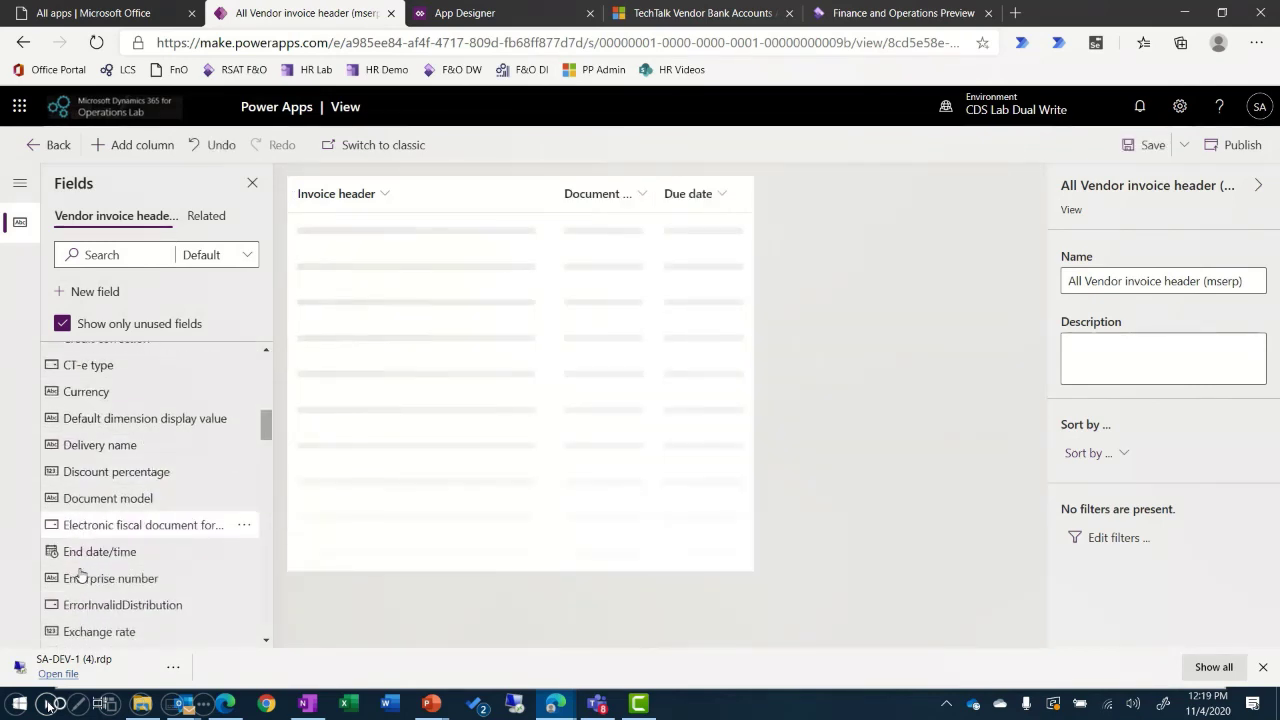
scroll(80, 573, "down", 5)
left_click(85, 560)
left_click(95, 558)
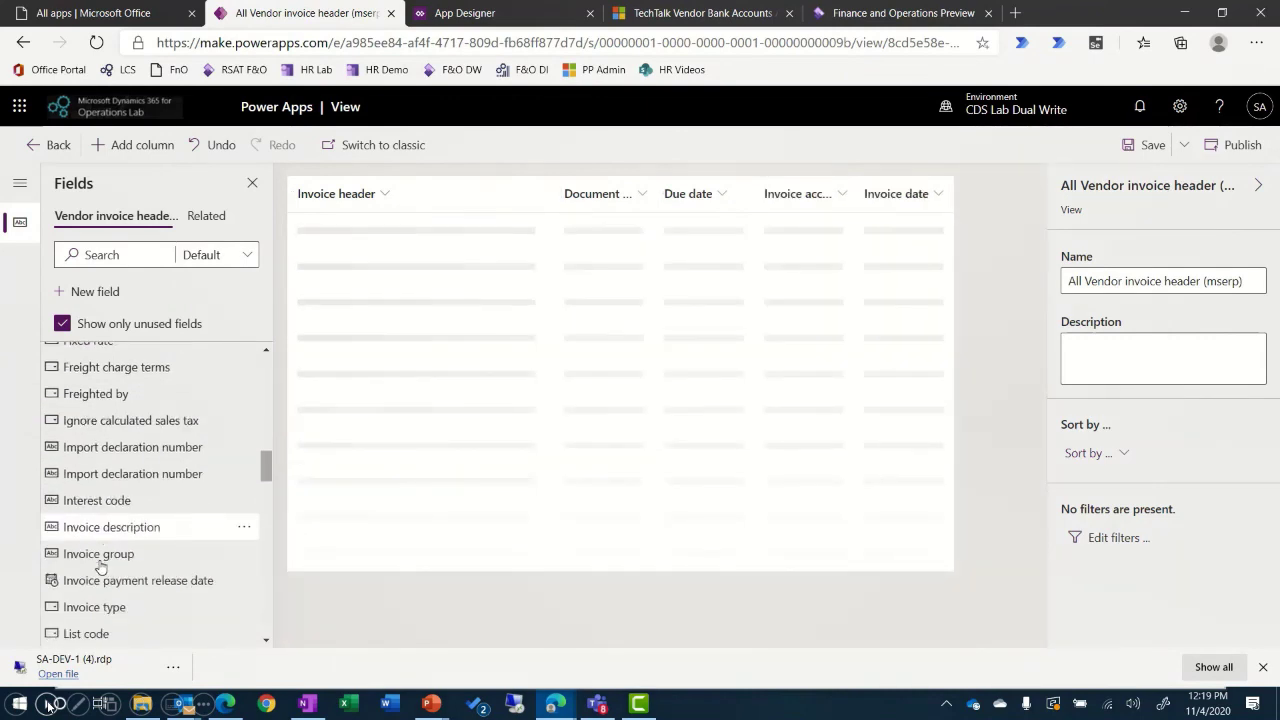
- Add Method of payment, Name, Posting Date and both Vendor account fields as columns in the view
scroll(100, 566, "down", 5)
left_click(92, 536)
scroll(80, 570, "down", 5)
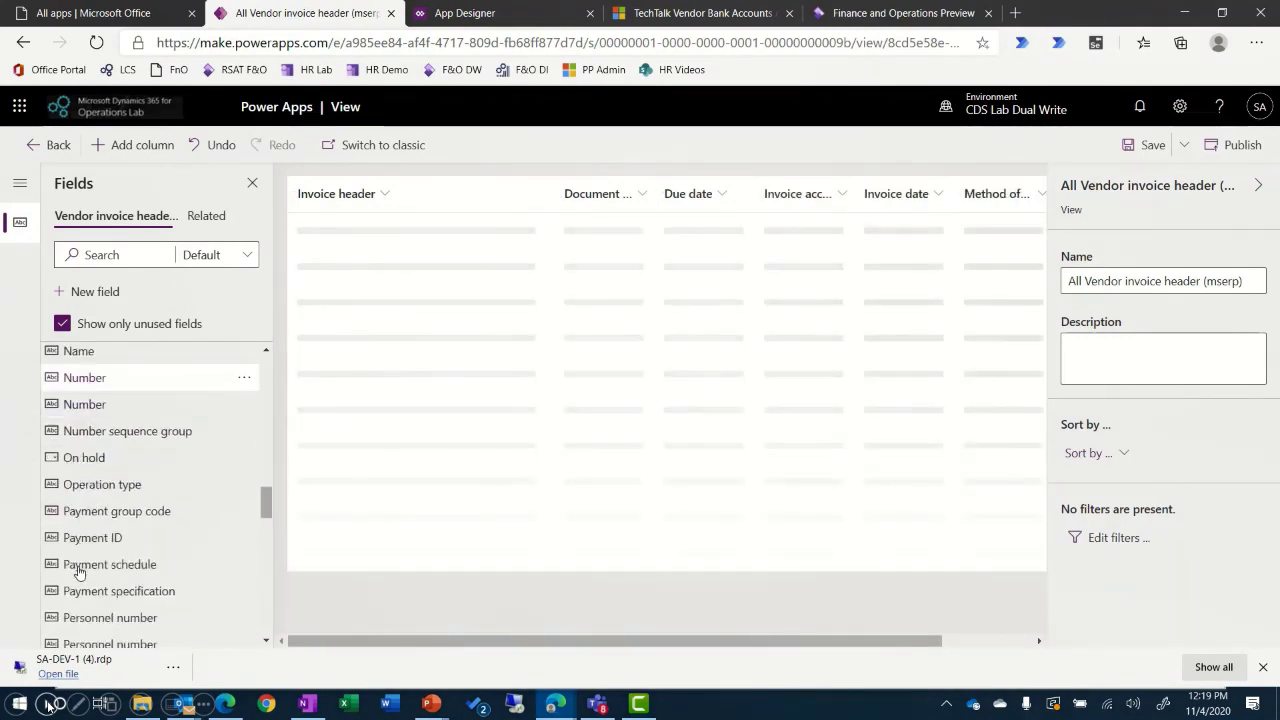
scroll(80, 568, "down", 5)
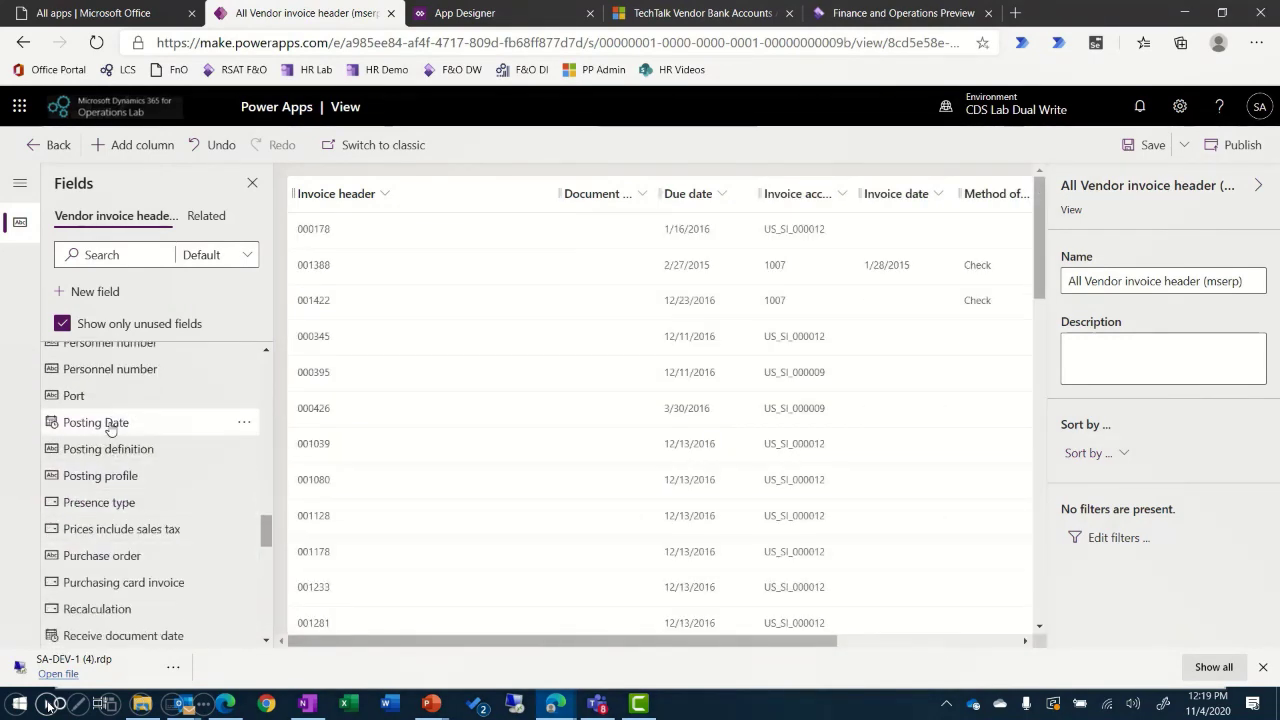
left_click(110, 426)
scroll(198, 505, "down", 10)
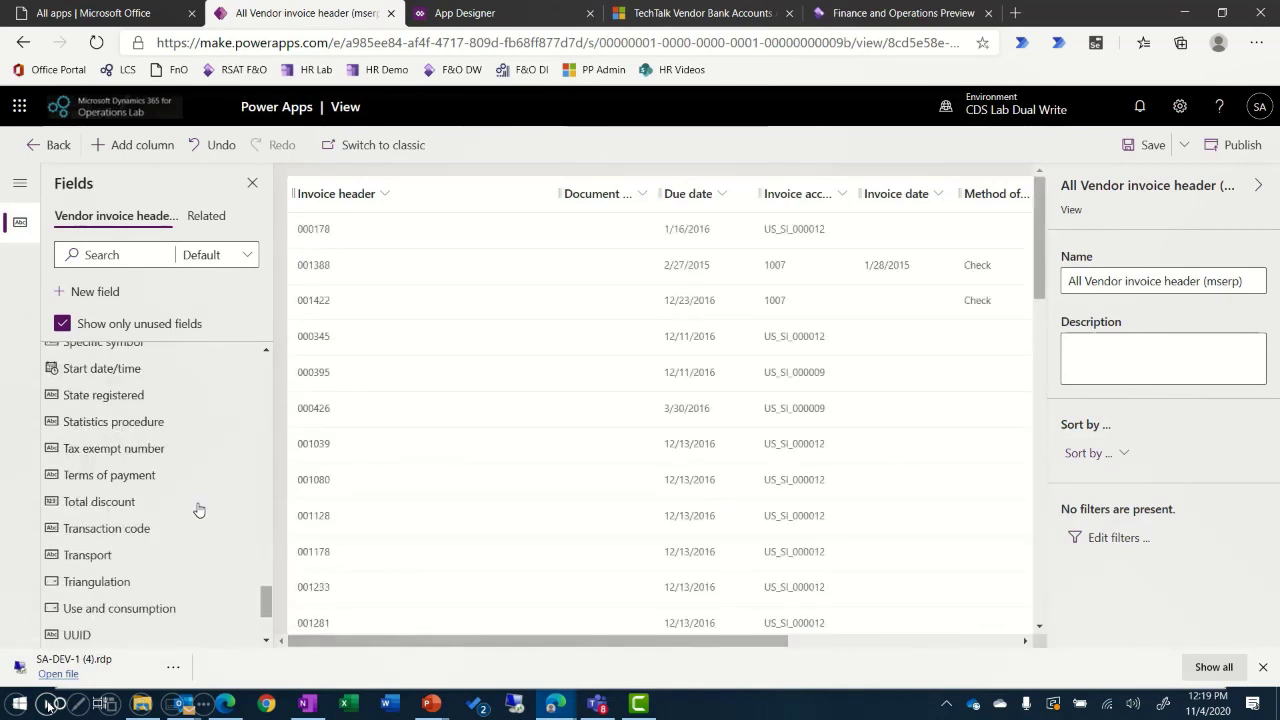
scroll(190, 518, "down", 5)
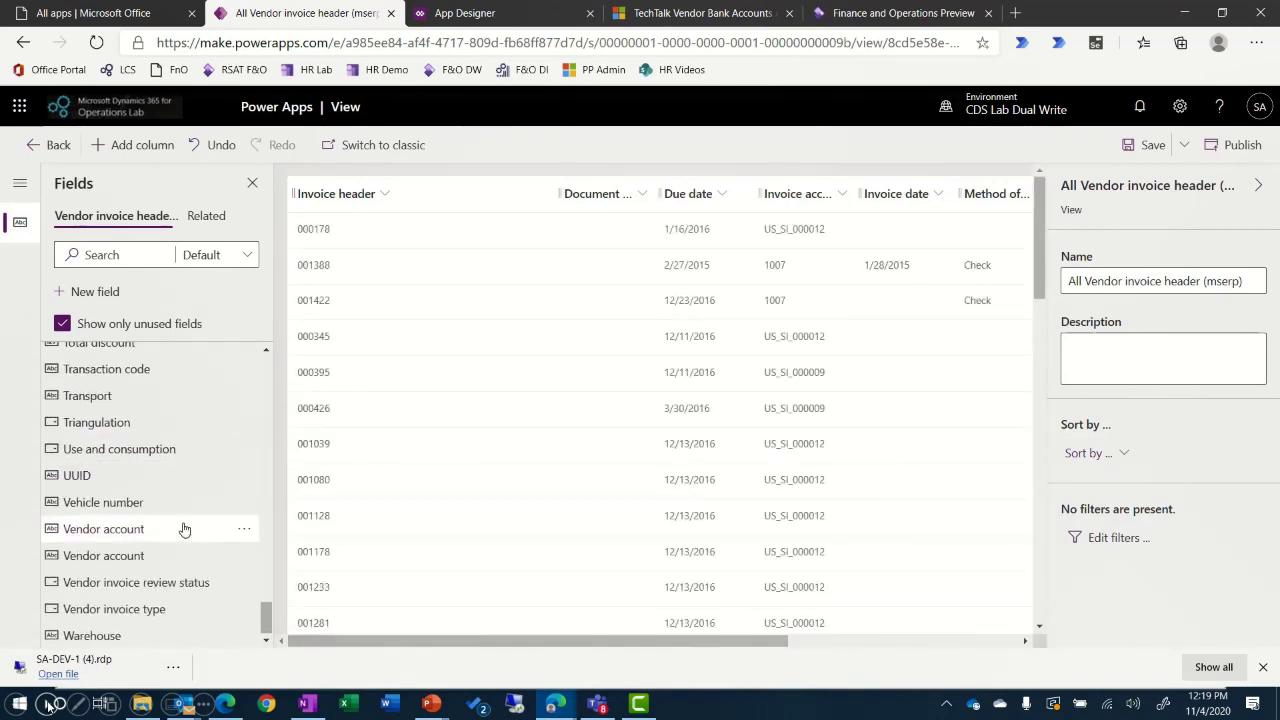
left_click(112, 533)
left_click(110, 553)
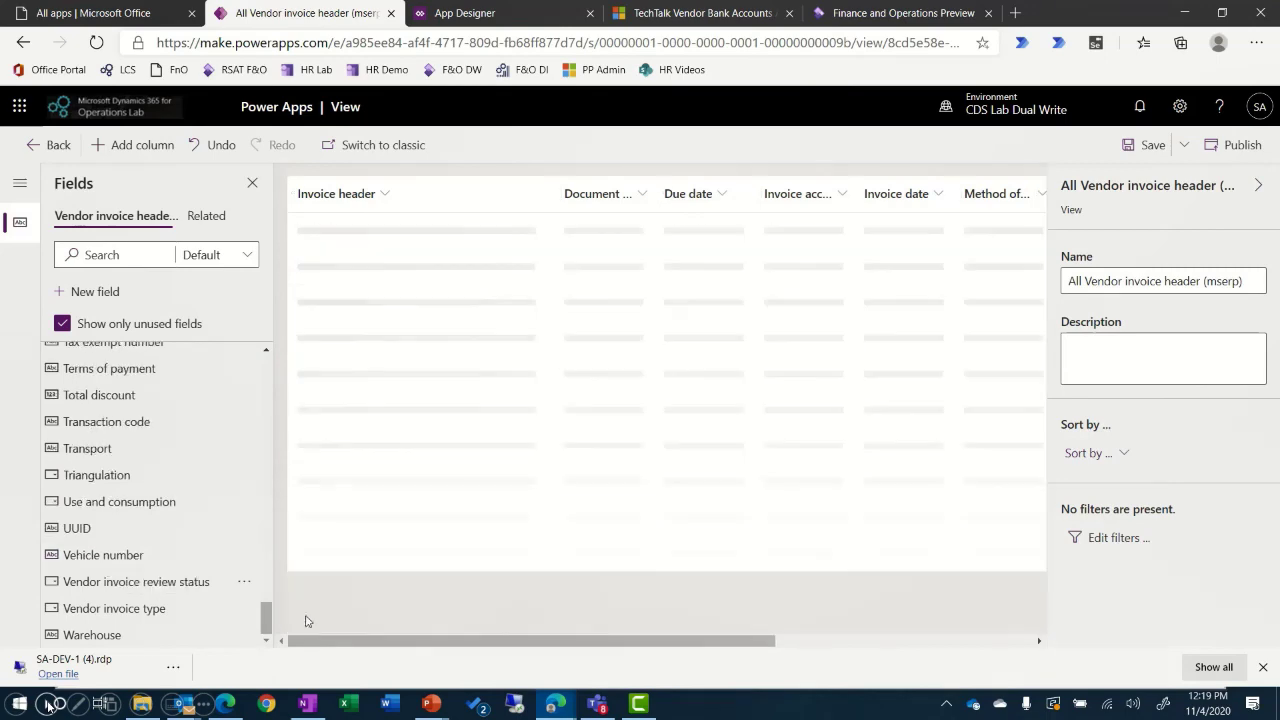
- Place the Name column directly after Invoice account, save and publish the view, and return to the entity's view list
left_click_drag(315, 646, 693, 640)
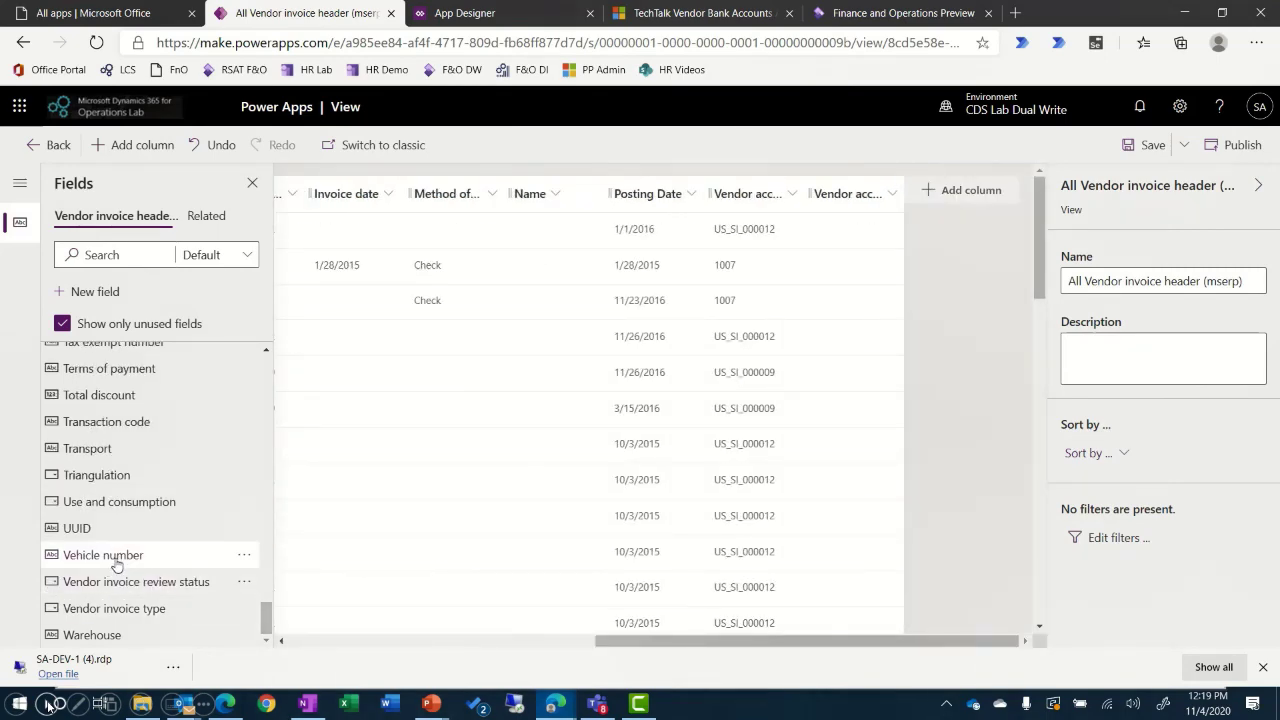
scroll(115, 578, "up", 3)
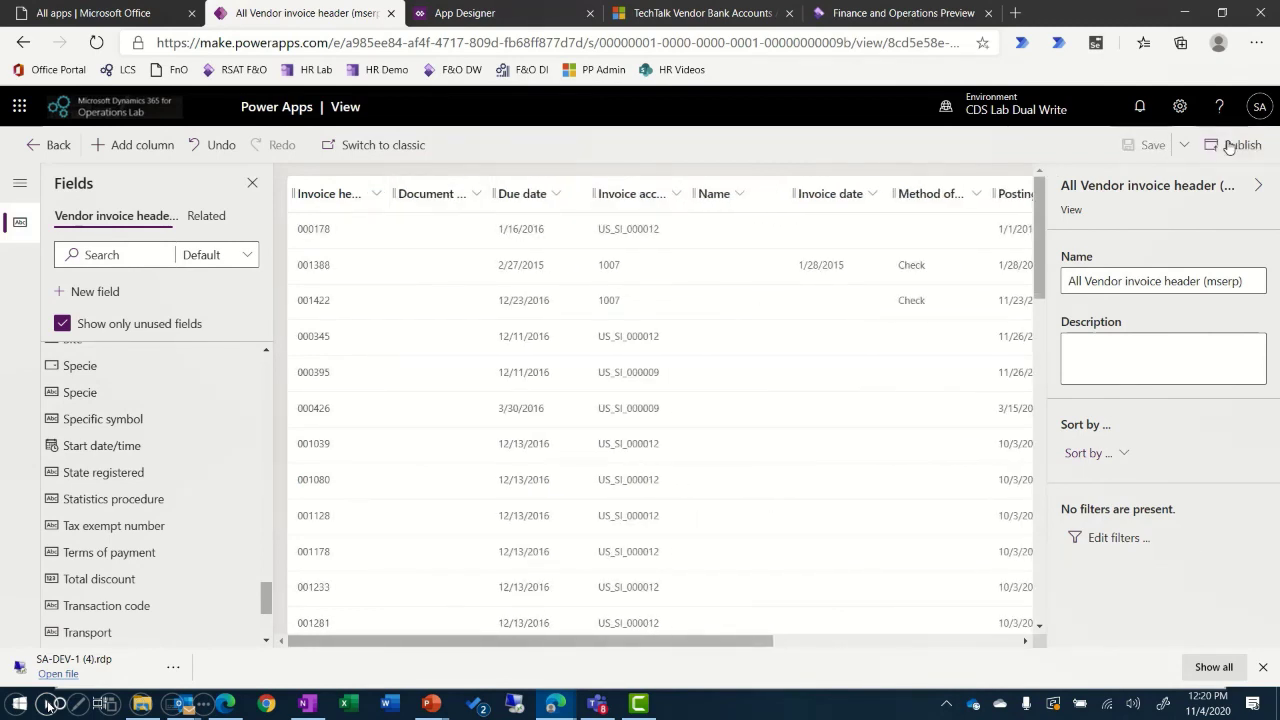
left_click(47, 144)
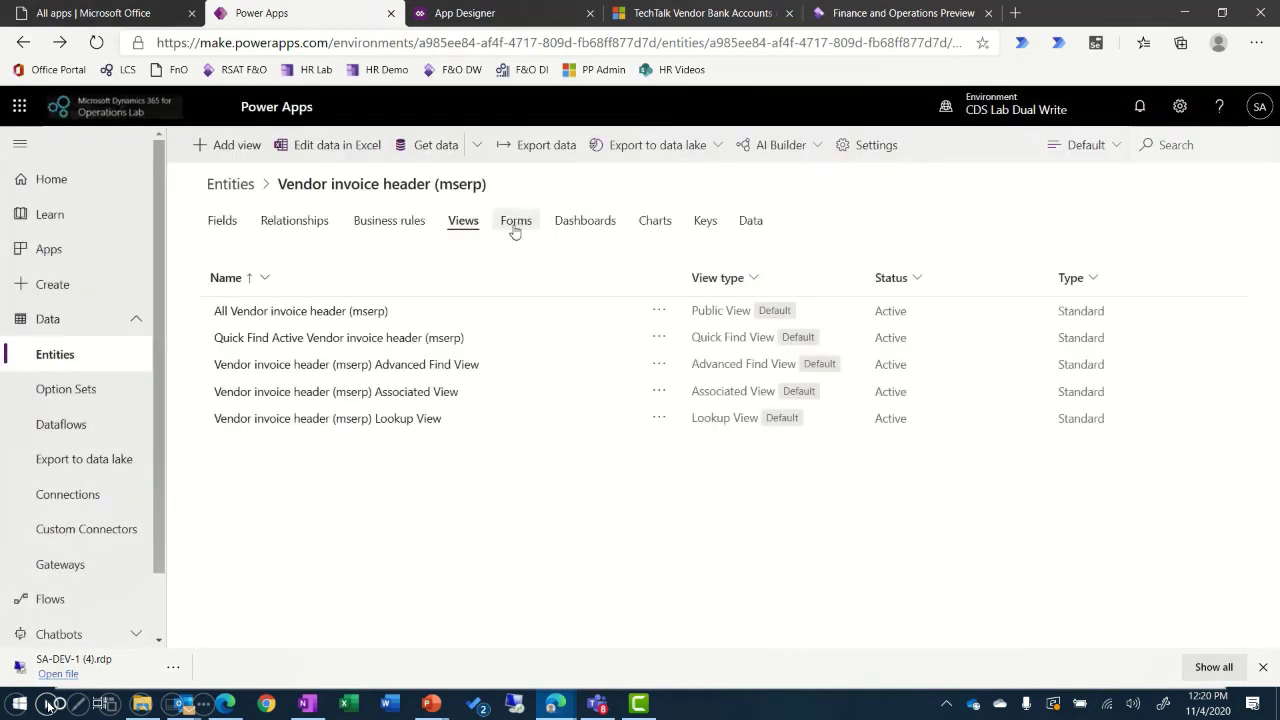
- Open the Vendor invoice header (mserp) entity's Information main form and add the Delivery name and Document number fields
left_click(515, 224)
left_click(244, 337)
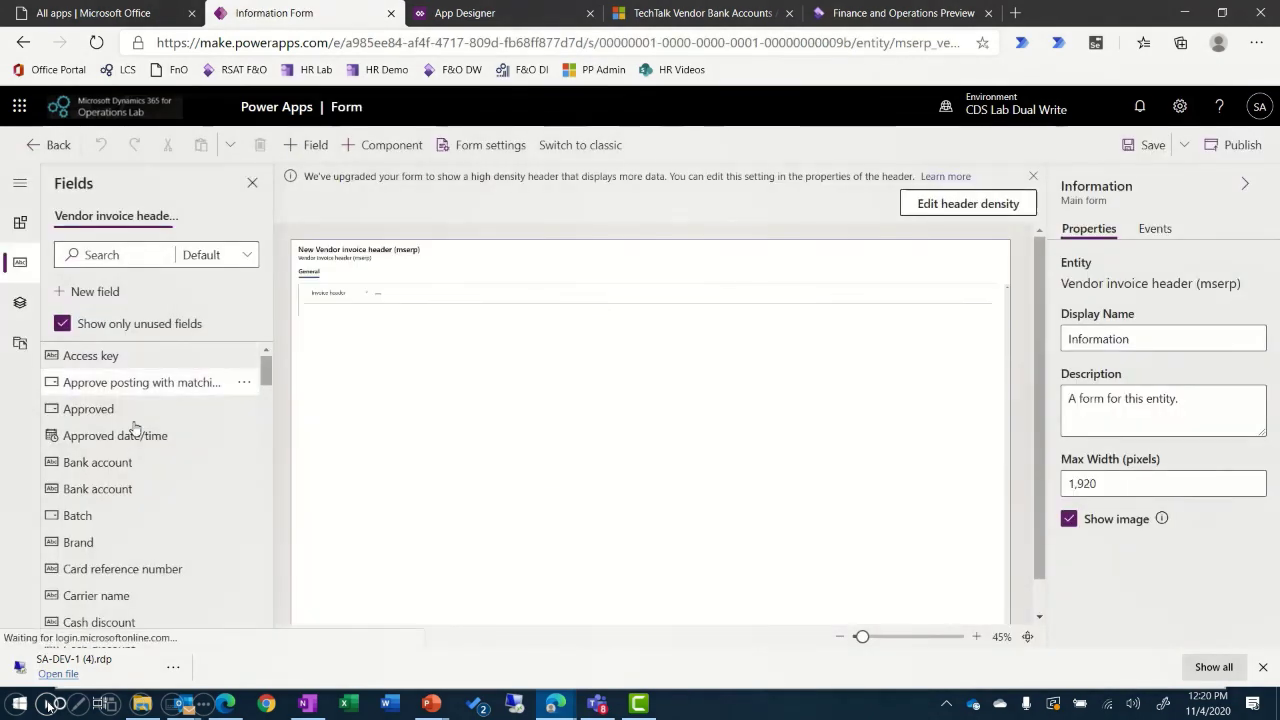
scroll(105, 500, "down", 5)
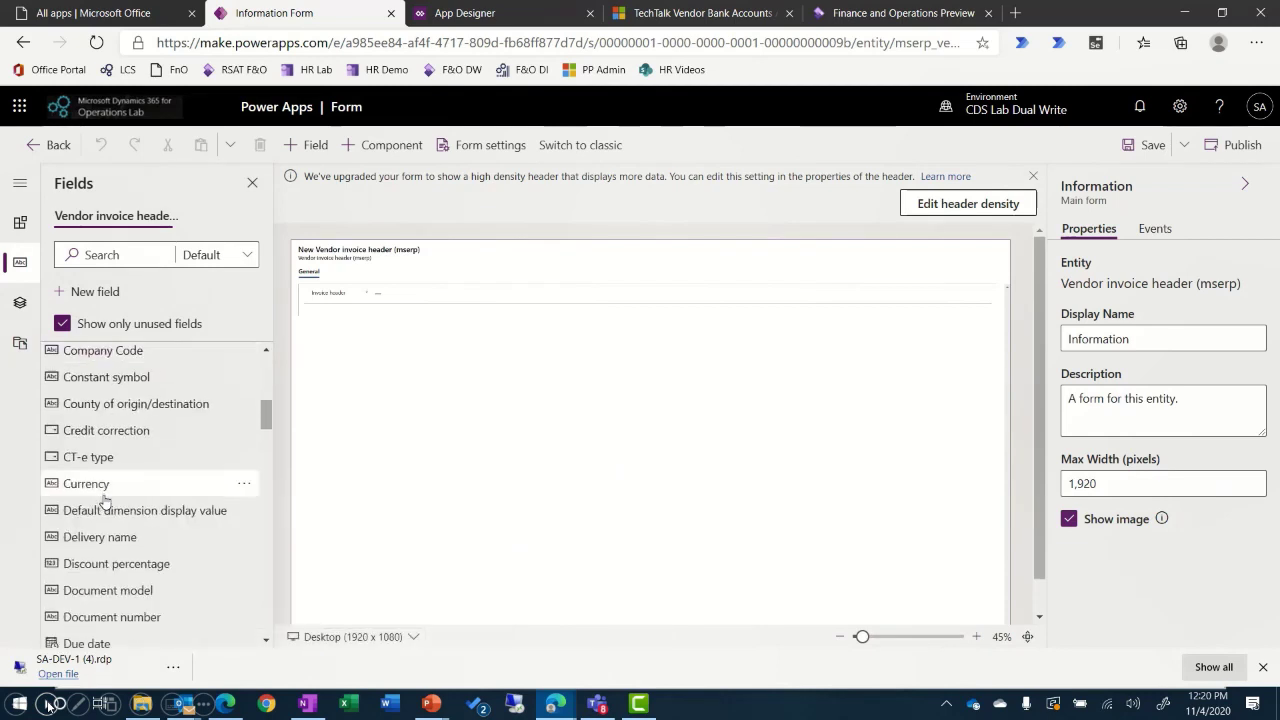
left_click(86, 491)
left_click(85, 544)
- Add the Invoice account, Invoice date, Invoice description and Name fields to the Information form below Document number
scroll(82, 546, "down", 8)
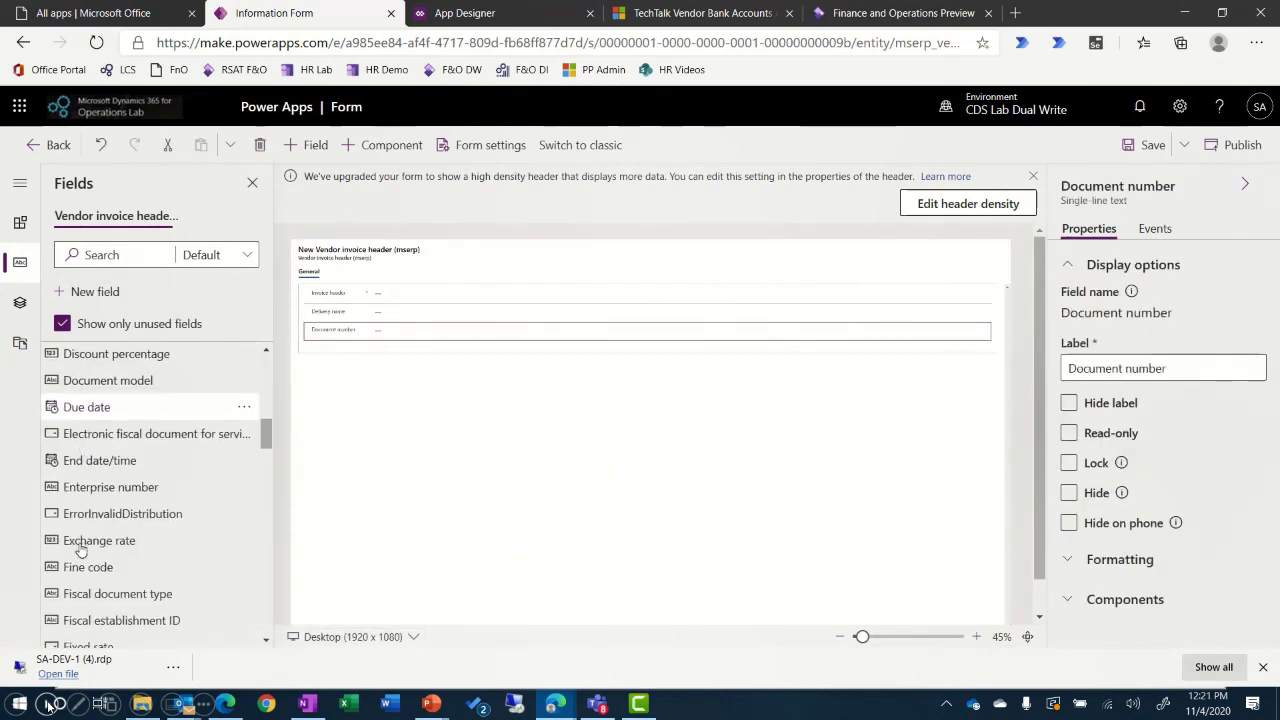
left_click(111, 558)
left_click(111, 558)
left_click(111, 558)
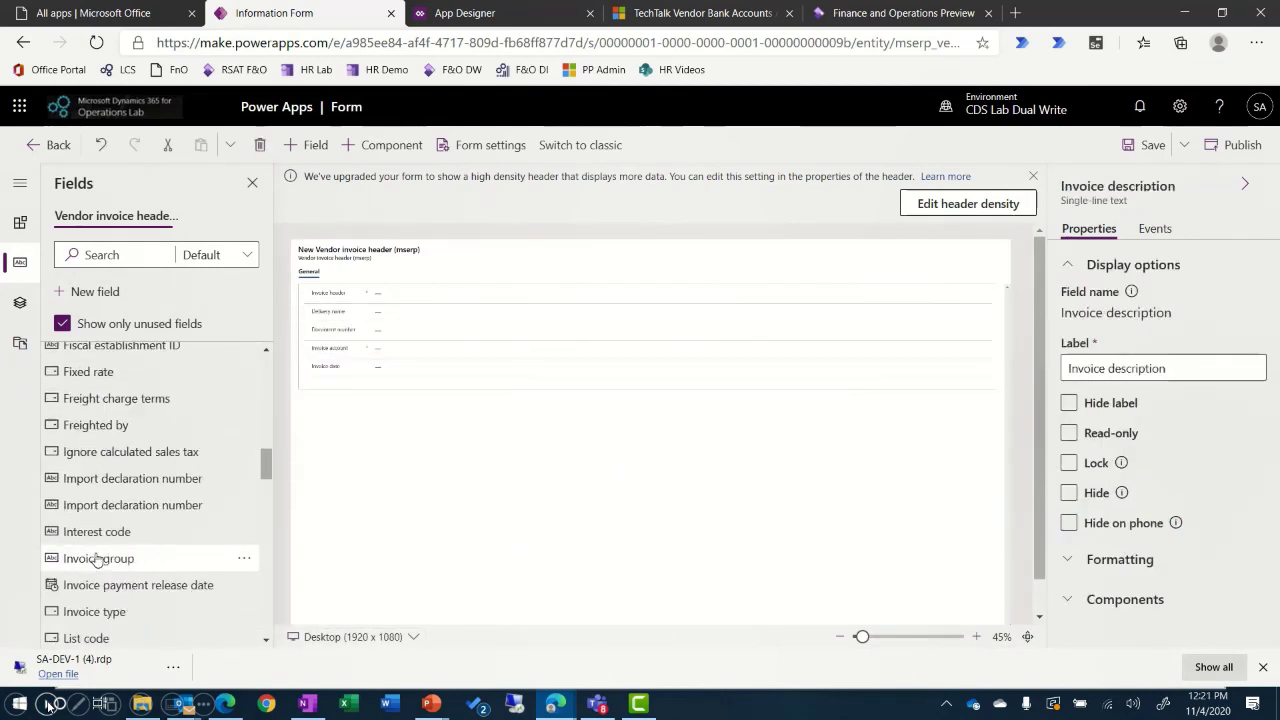
scroll(80, 495, "down", 3)
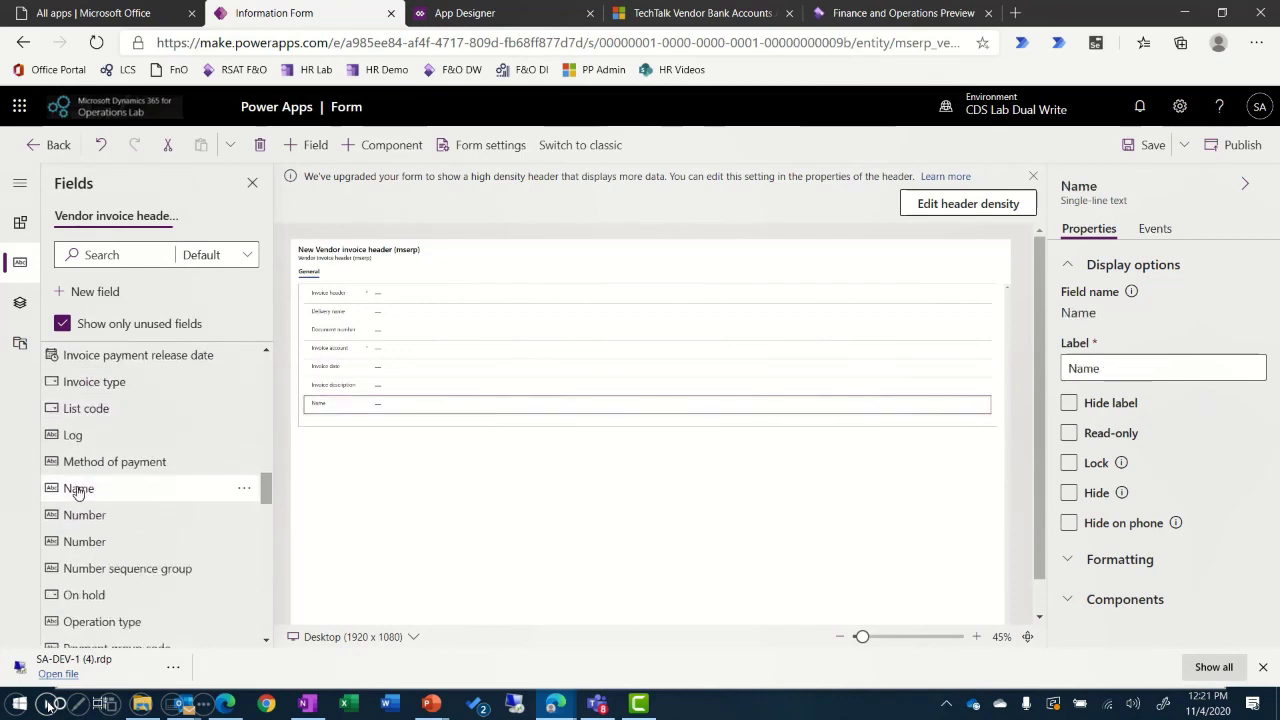
- Add the Number, Posting Date, Terms of payment and Vendor account fields to the Information form below Name
left_click(84, 541)
scroll(86, 537, "down", 5)
left_click(88, 528)
scroll(92, 539, "down", 8)
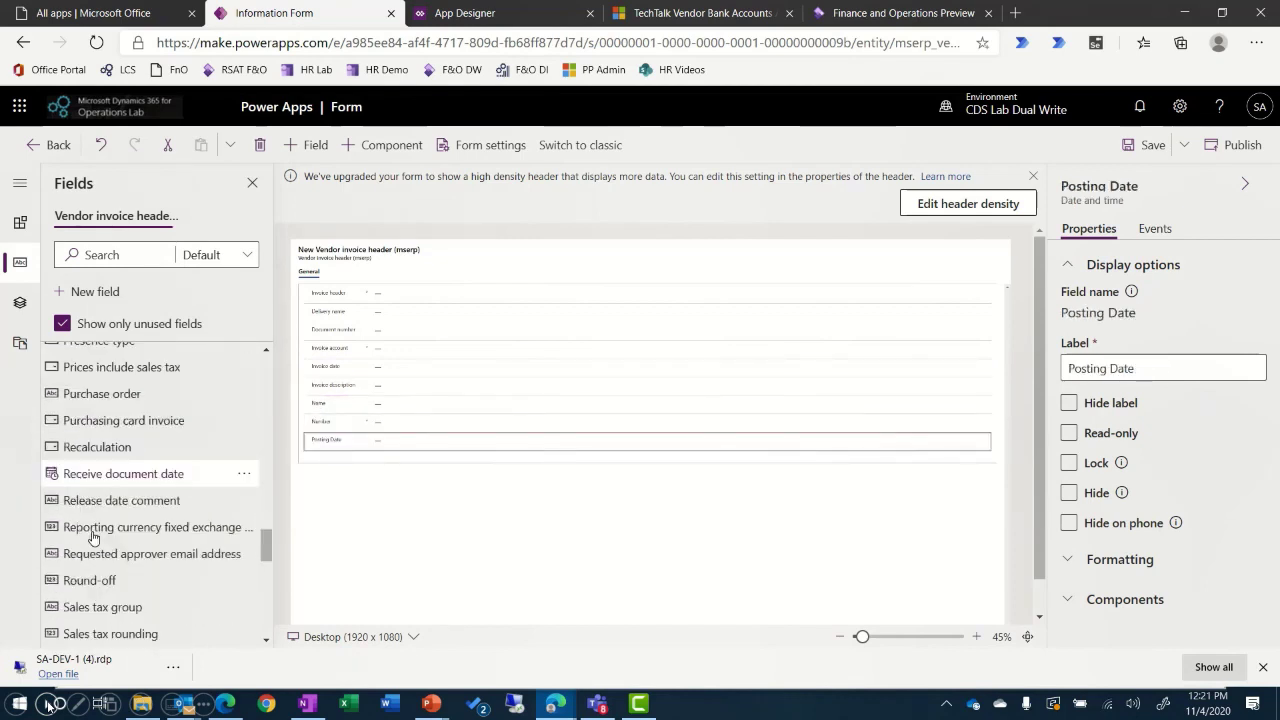
scroll(92, 537, "down", 4)
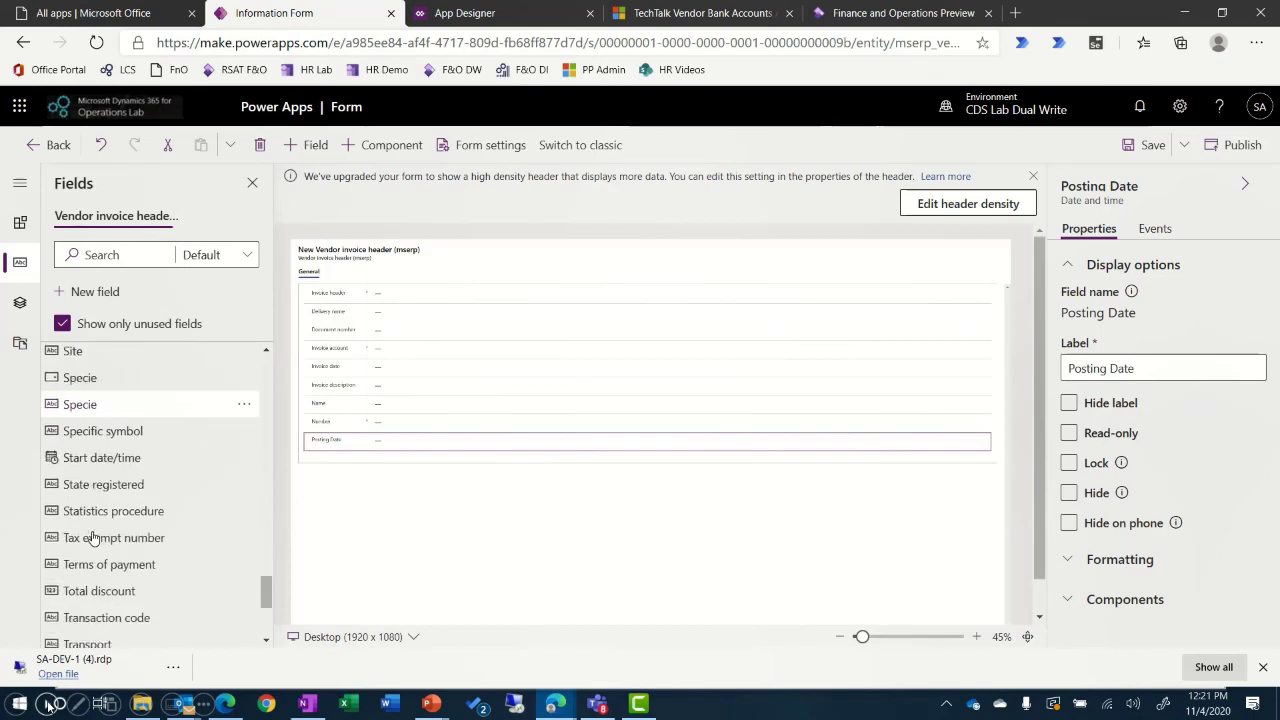
left_click(112, 528)
scroll(115, 542, "down", 2)
left_click(116, 540)
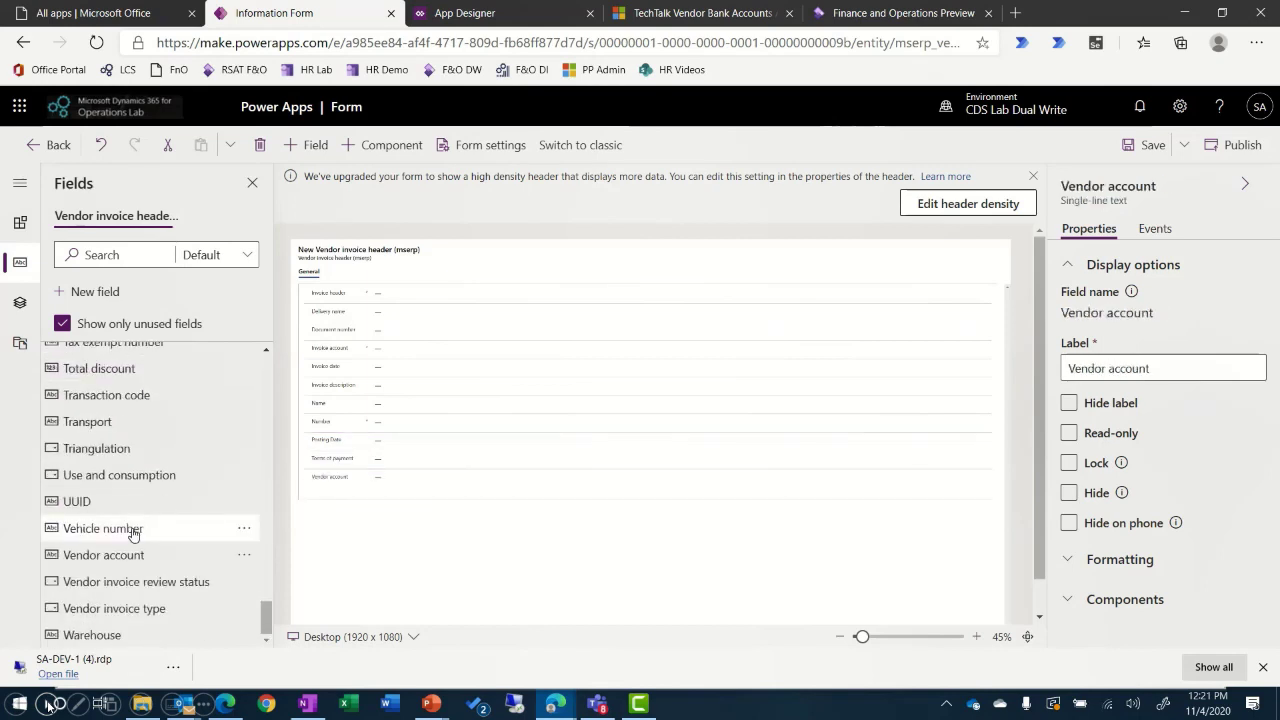
- Look through the available form components, save and publish the Information form, and return to the entity's forms list
left_click(19, 225)
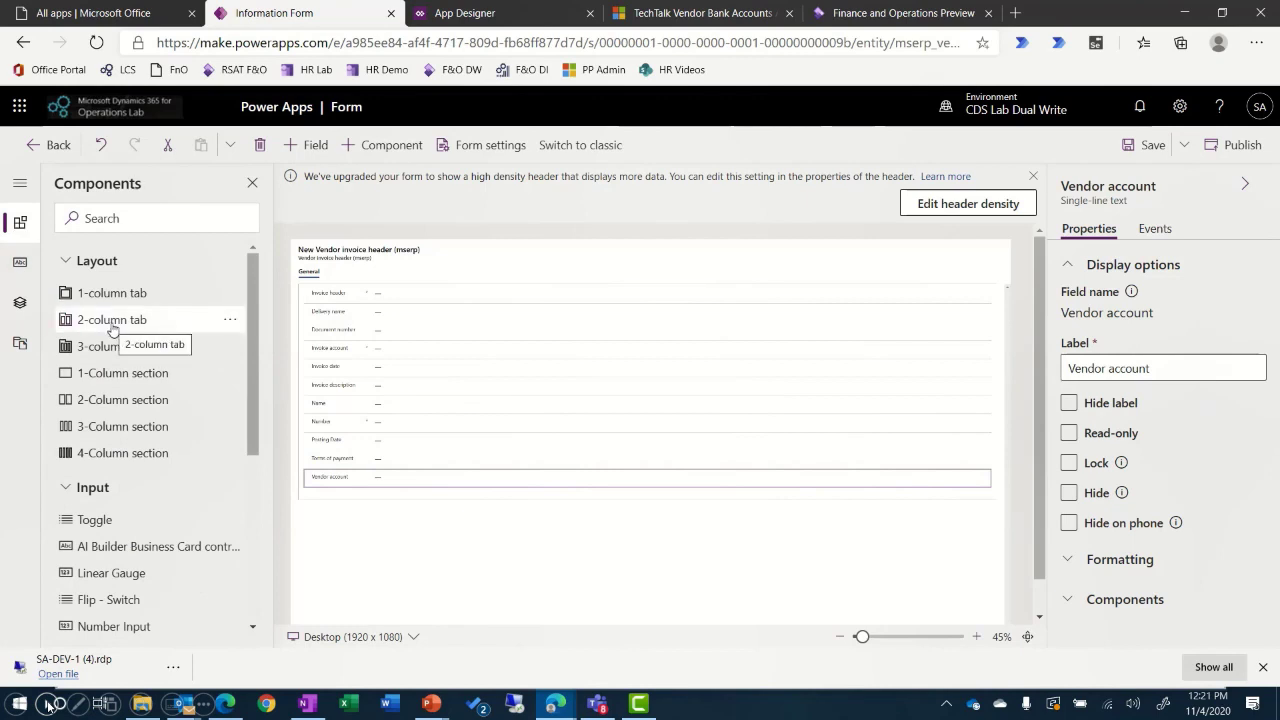
scroll(126, 543, "down", 5)
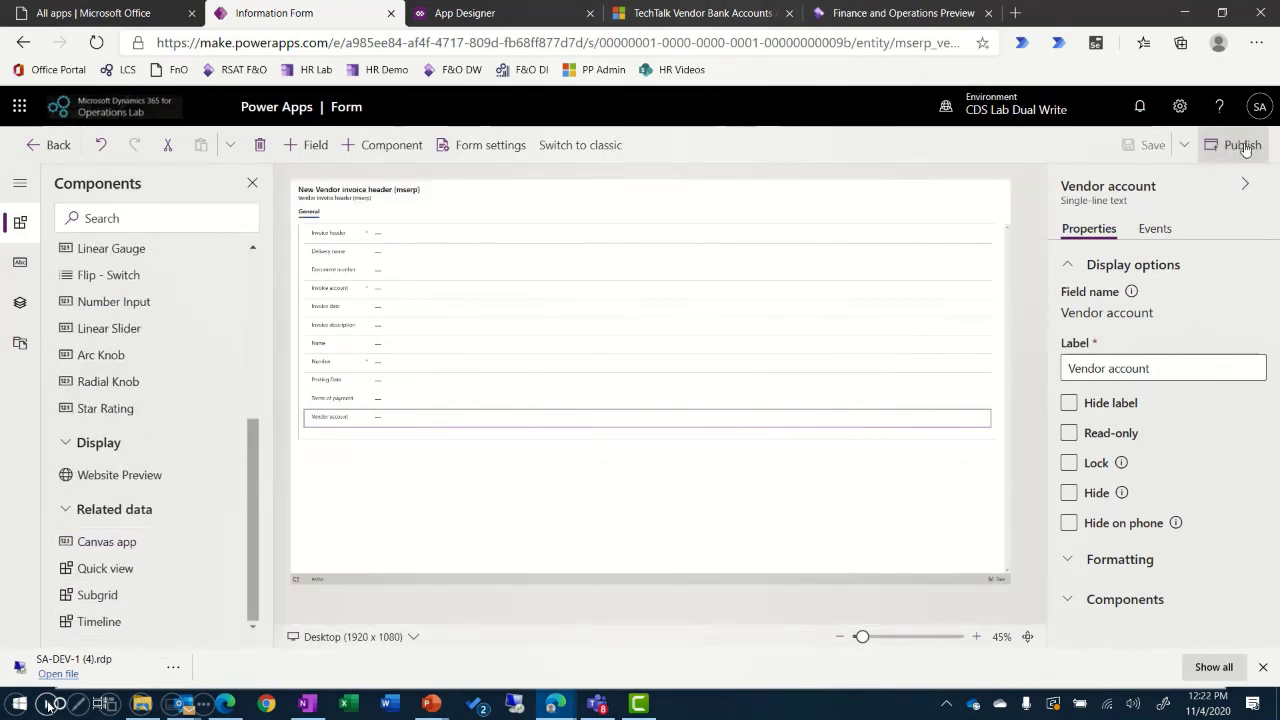
left_click(57, 145)
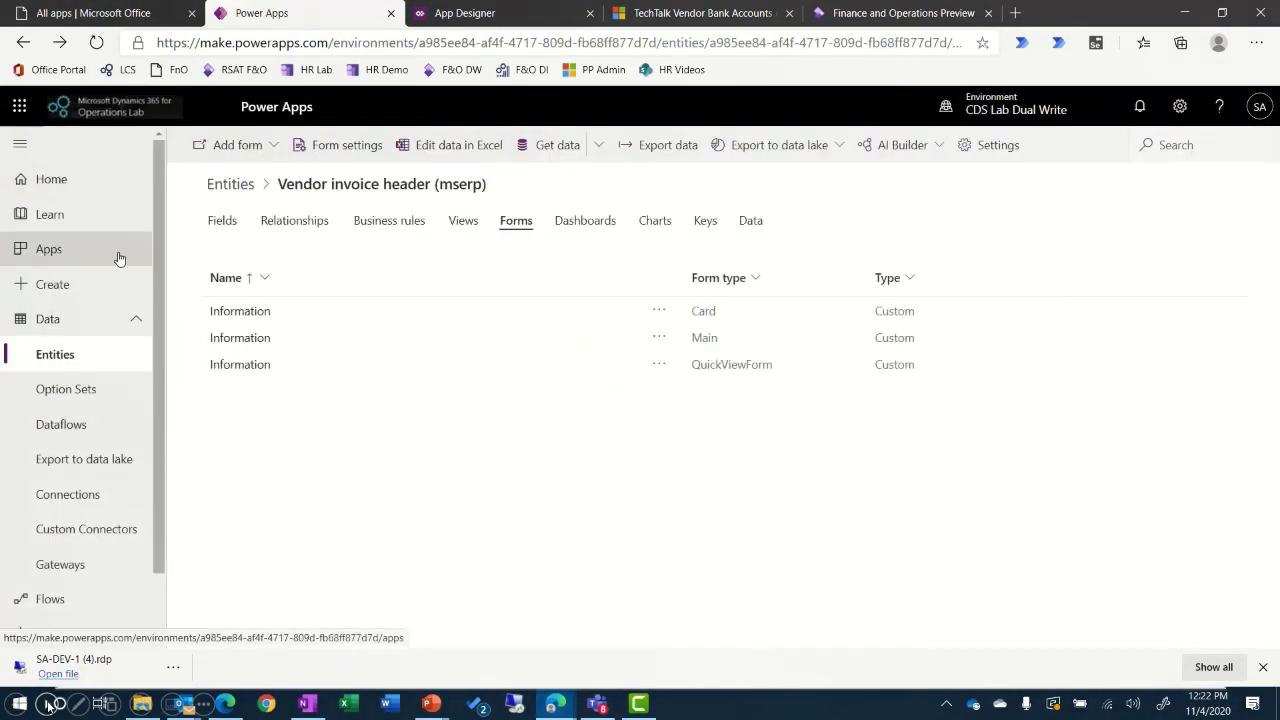
- Search the entities for "vendor" and open the All Vendor invoice line (mserp) view of the Vendor invoice line (mserp) entity
left_click(230, 187)
left_click(1195, 147)
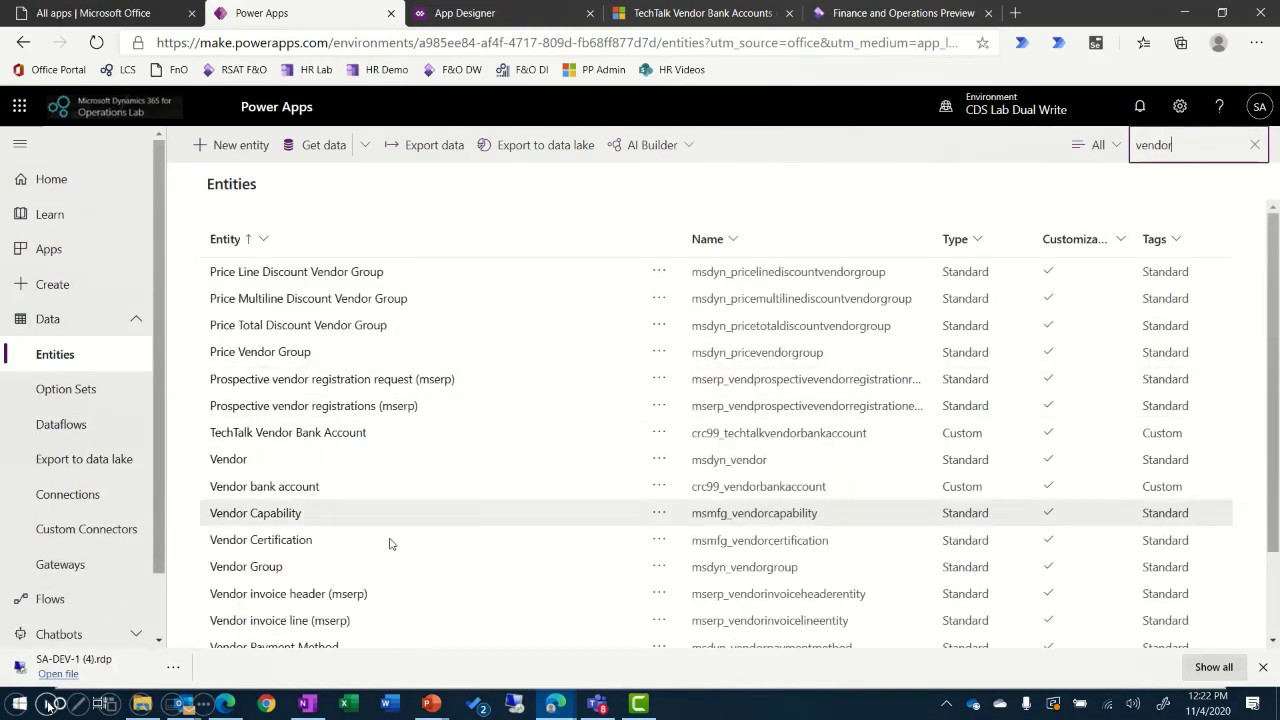
left_click(278, 628)
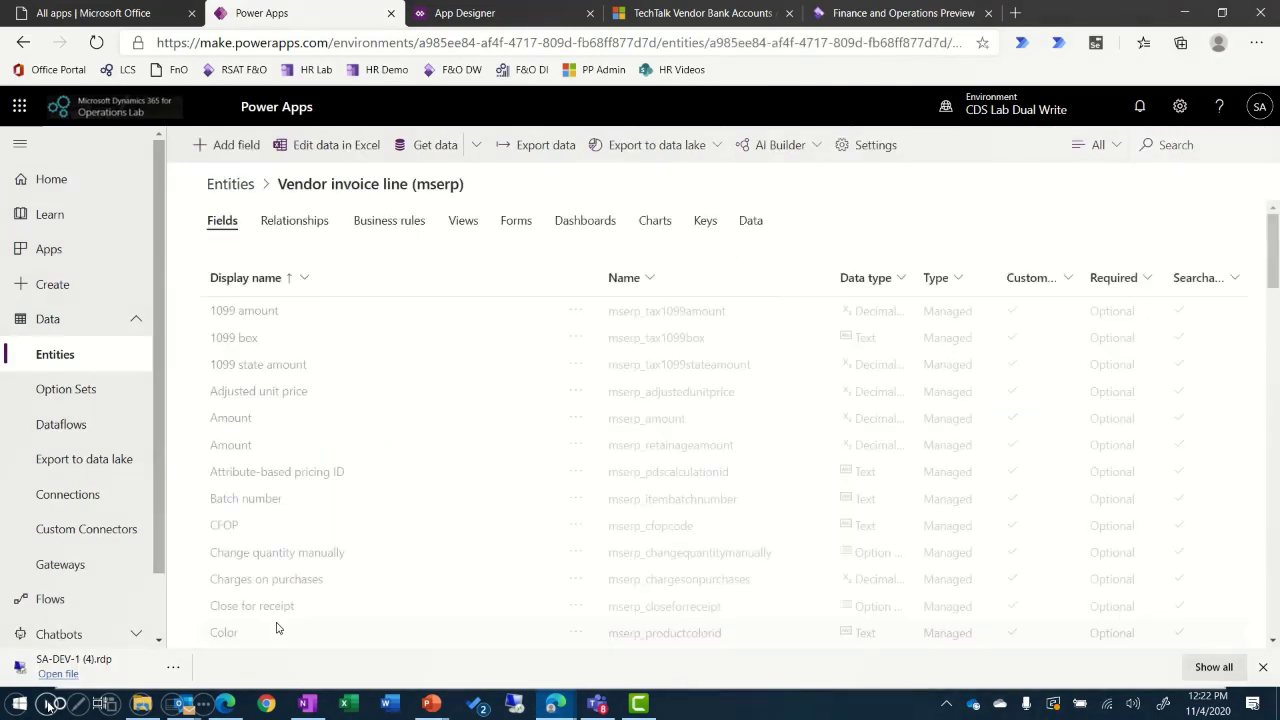
left_click(463, 221)
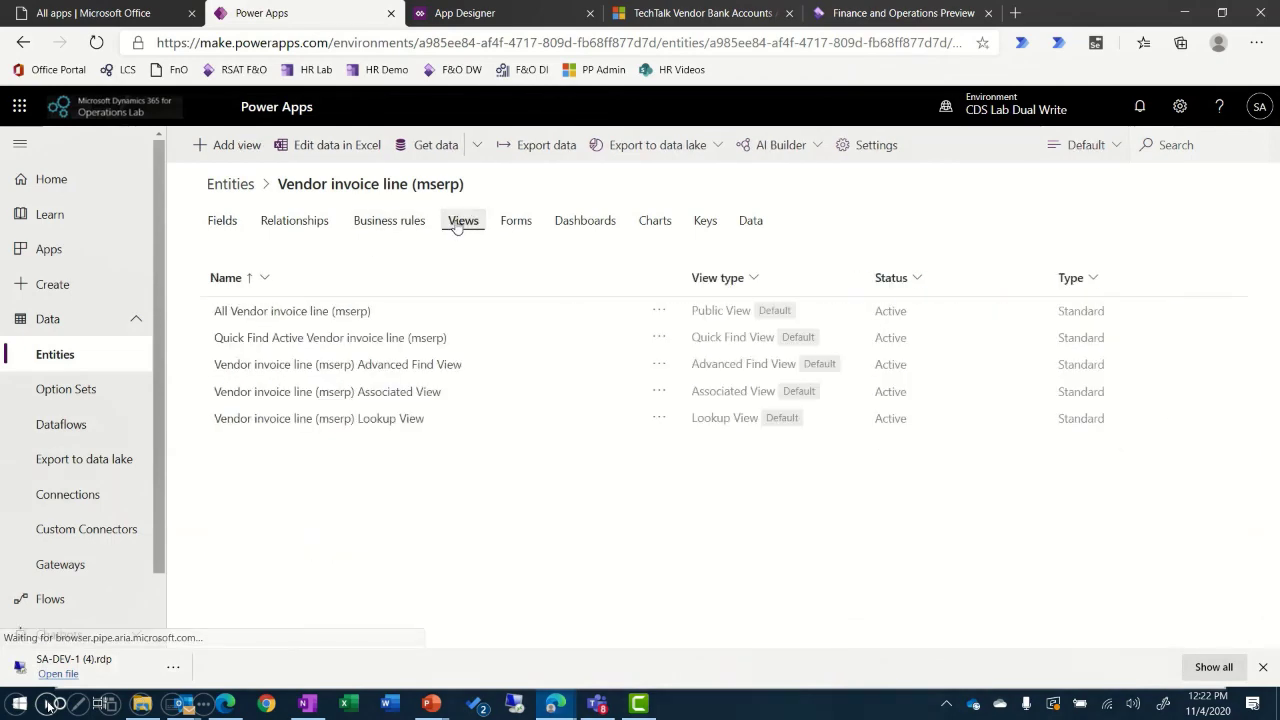
left_click(296, 314)
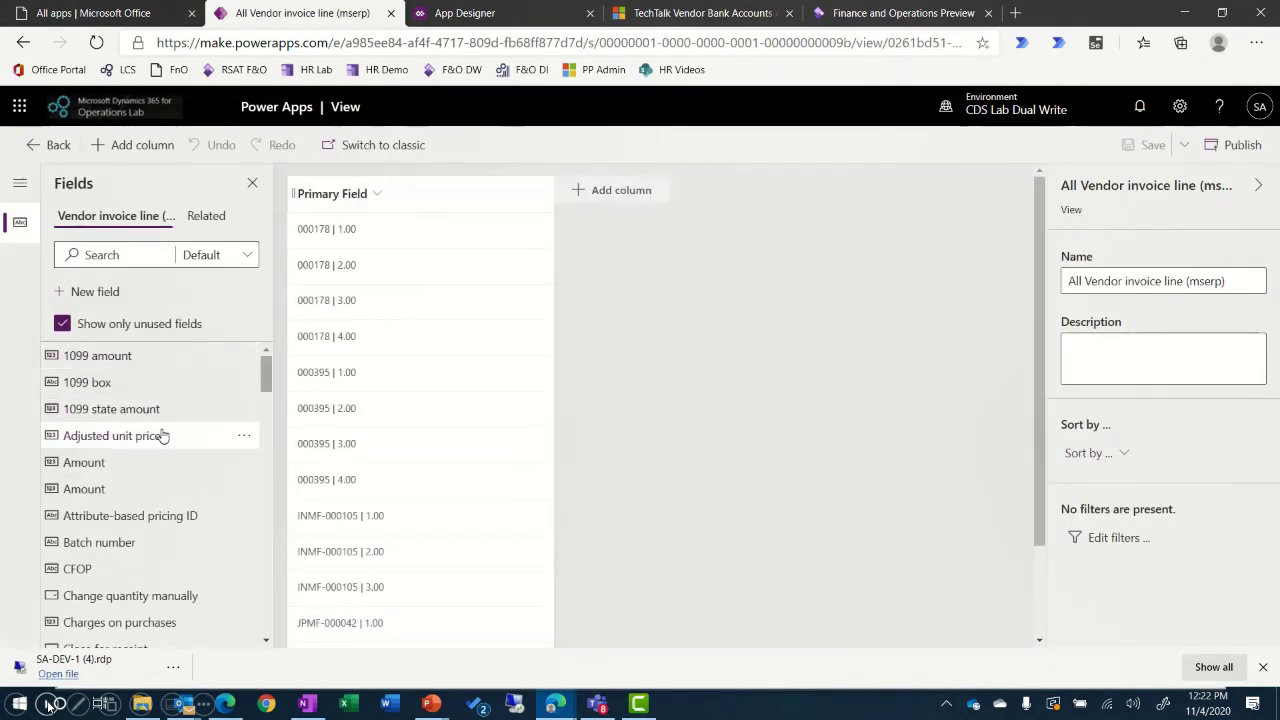
- Add both Amount fields as columns in the view and remove the first of the two Amount columns
scroll(156, 450, "down", 1)
left_click(78, 417)
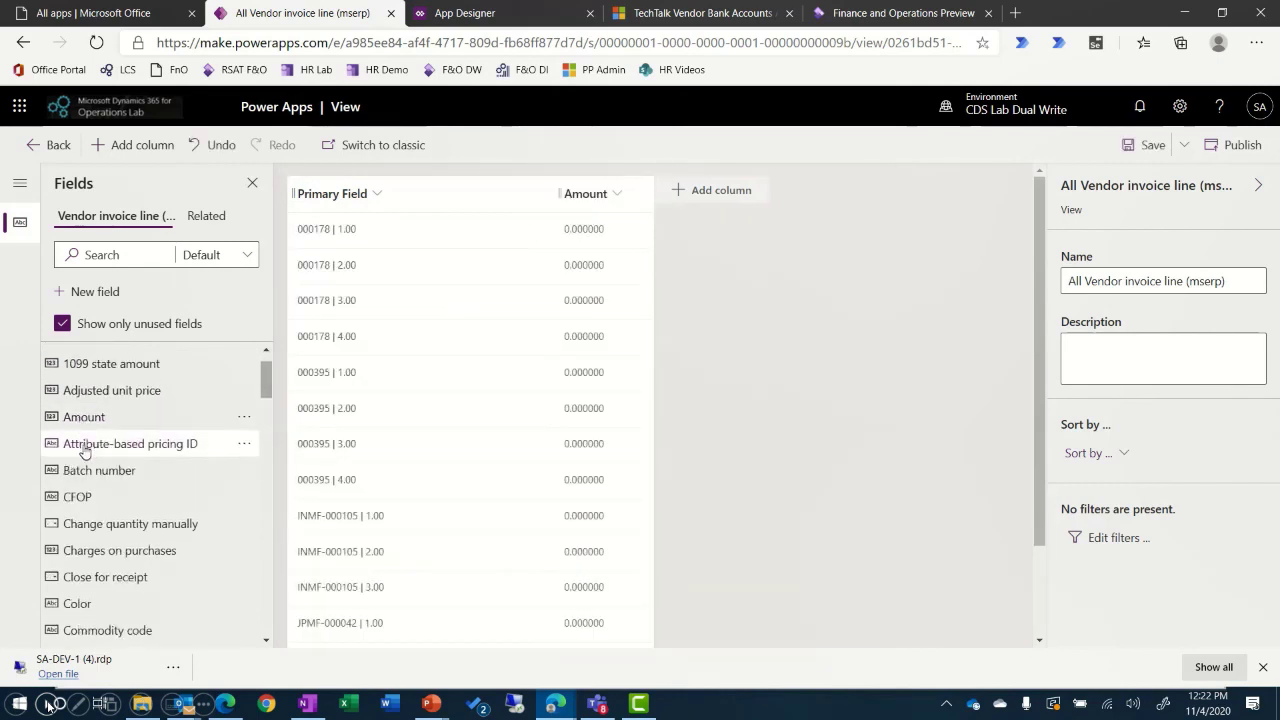
left_click(82, 419)
left_click(605, 194)
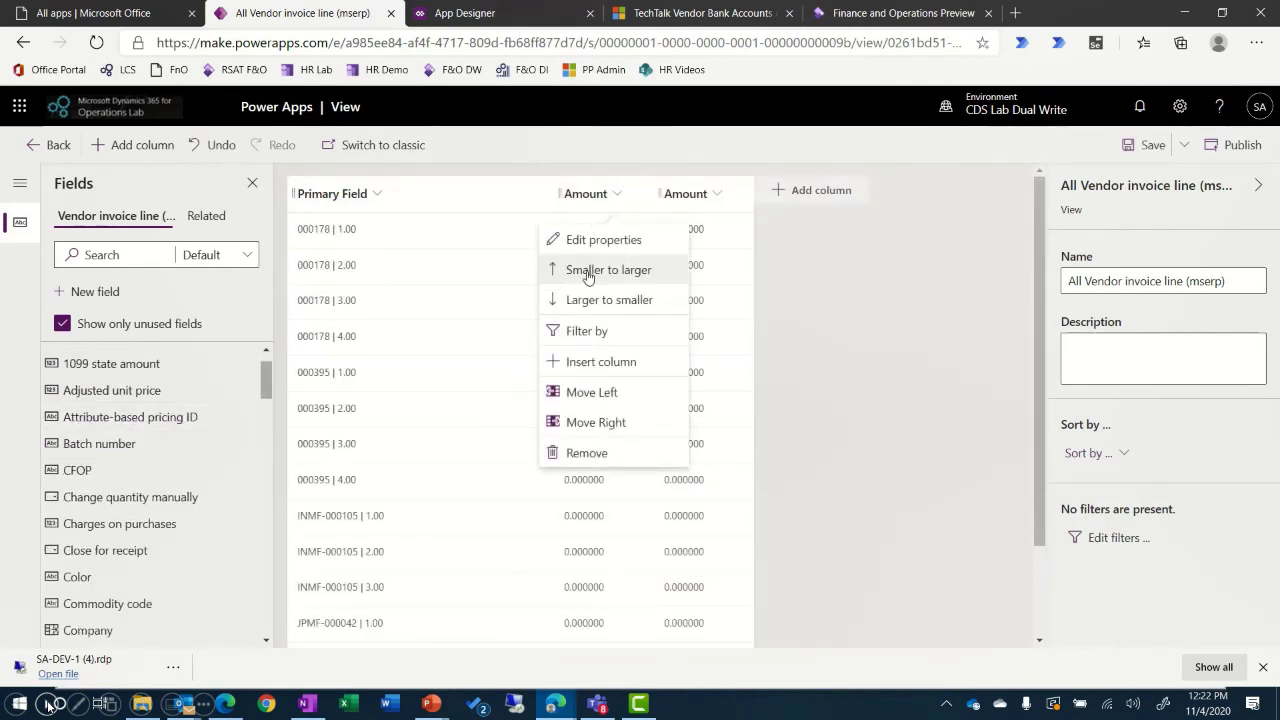
left_click(586, 451)
- Add Description, Discount, Item name, Item number and Line number as columns in the invoice line view
scroll(129, 514, "down", 5)
scroll(129, 547, "down", 5)
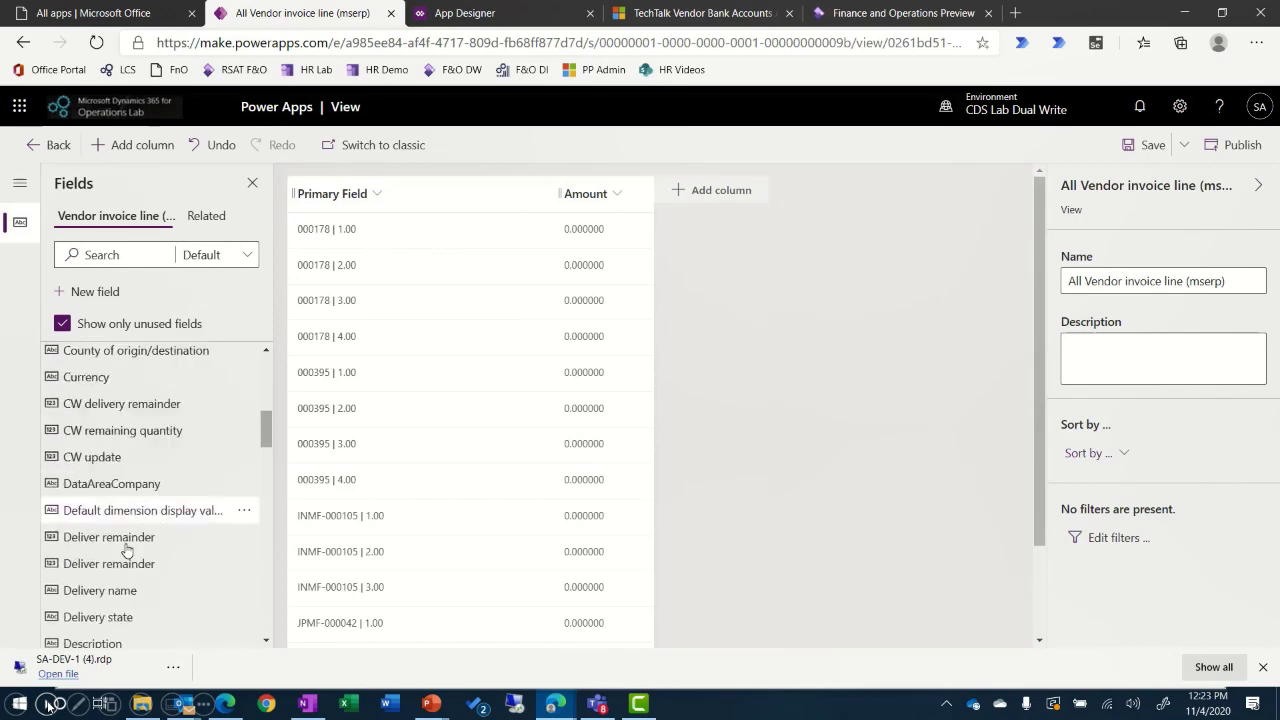
left_click(105, 507)
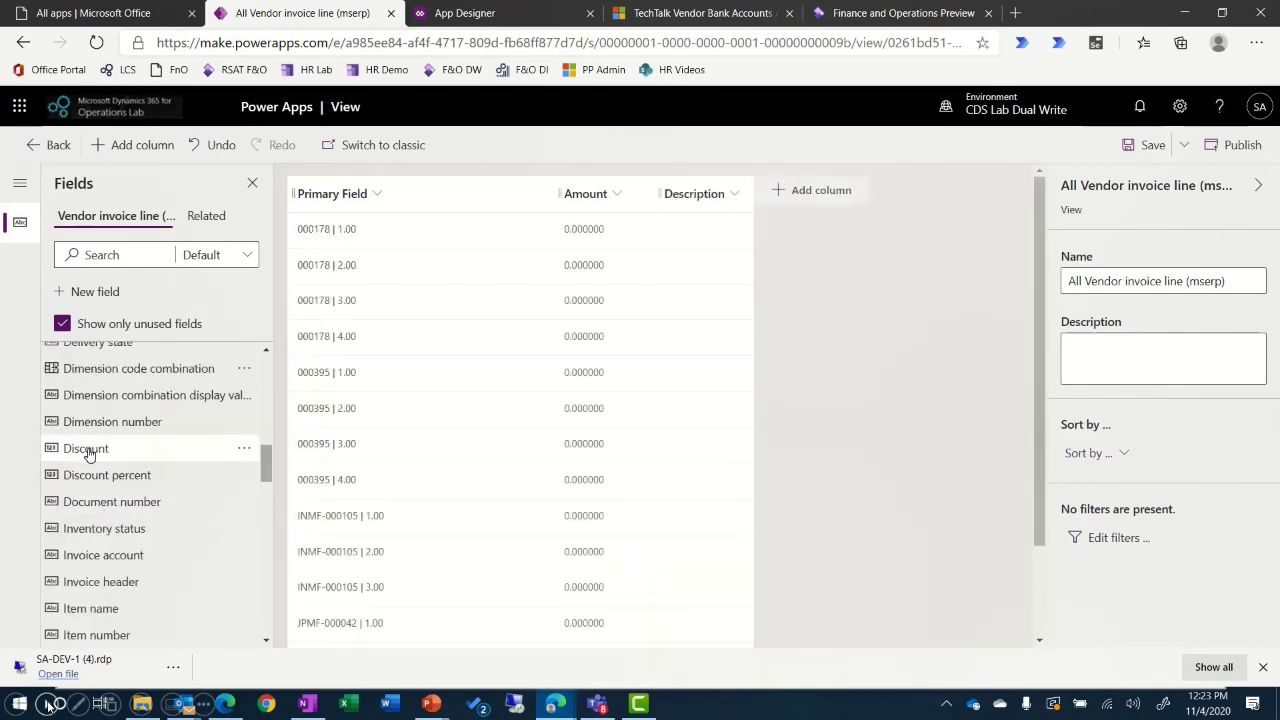
left_click(86, 449)
left_click(118, 581)
left_click(112, 588)
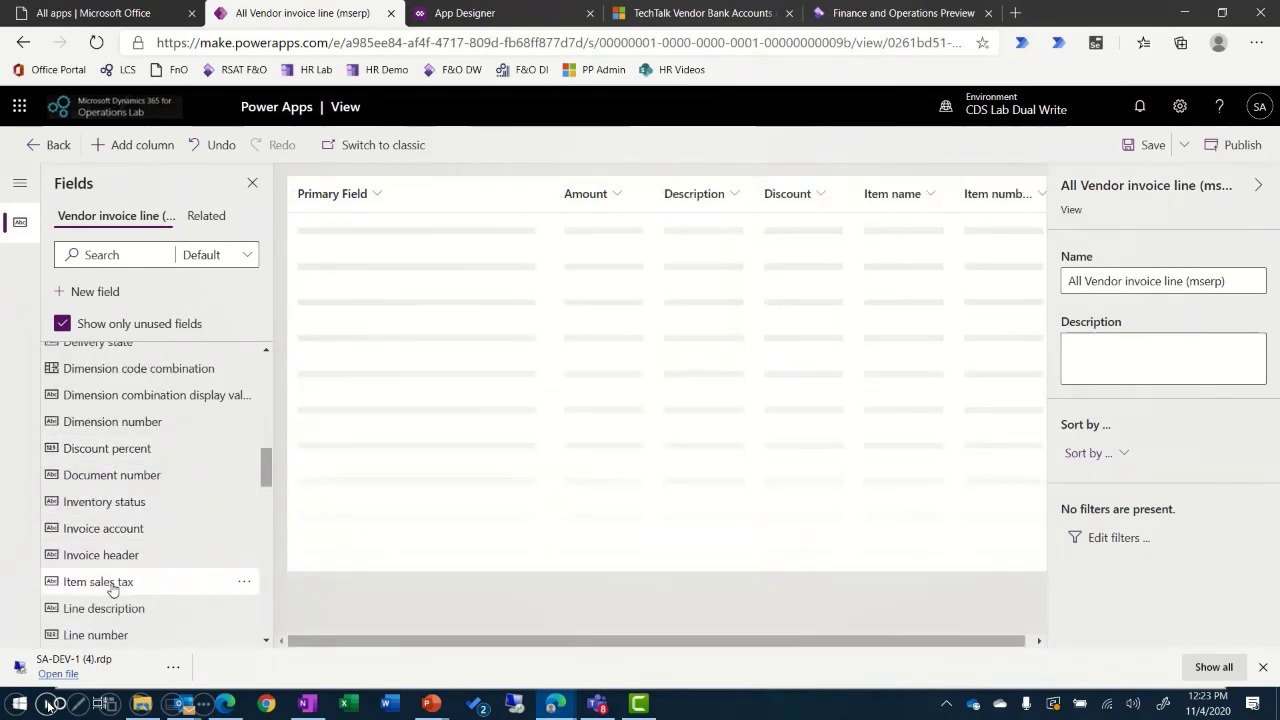
scroll(123, 530, "down", 4)
left_click(94, 548)
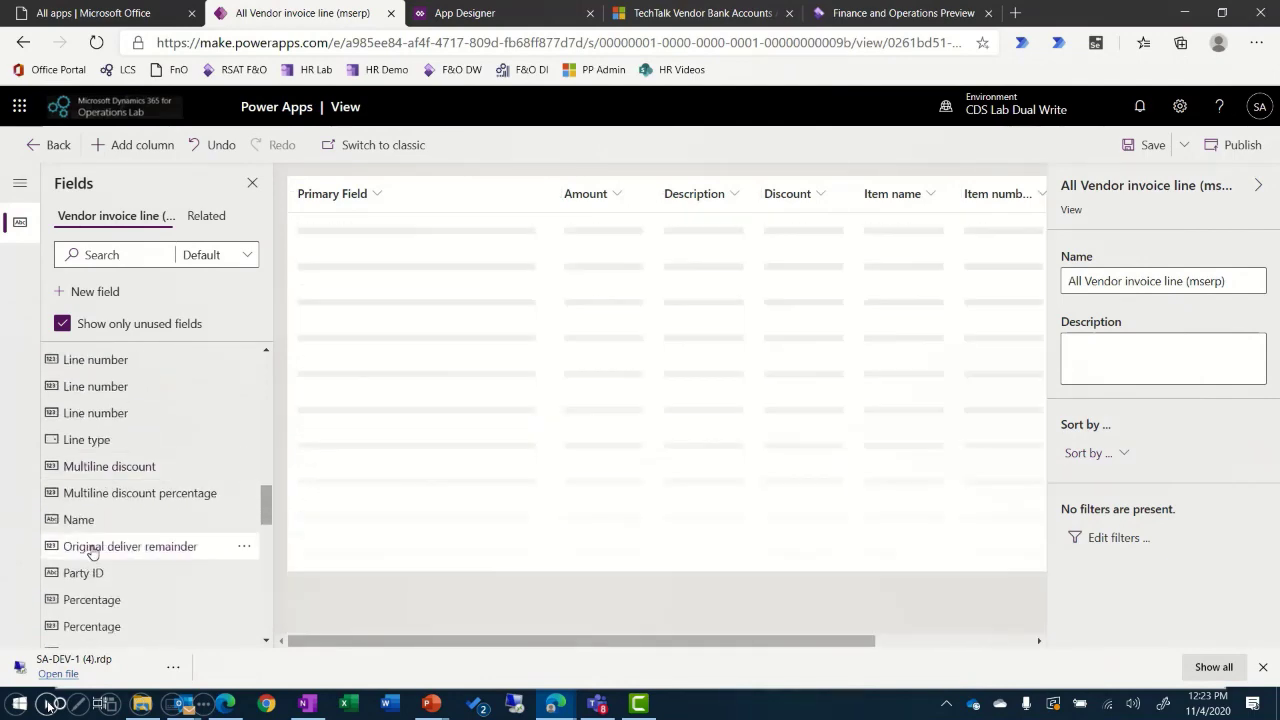
- Add Net amount, Quantity, Procurement, Site, Unit, Unit price and Warehouse as columns in the invoice line view
scroll(92, 552, "down", 2)
left_click(102, 573)
left_click(117, 525)
scroll(116, 526, "down", 2)
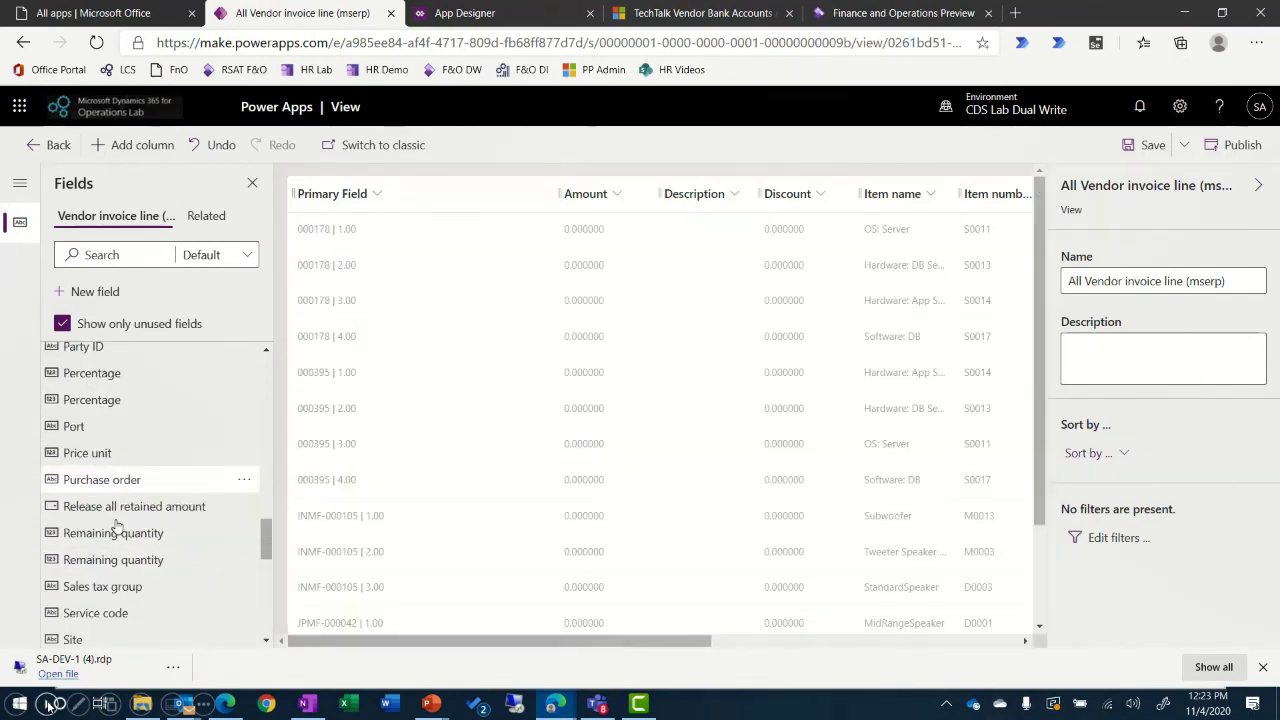
left_click(86, 502)
scroll(87, 503, "down", 3)
left_click(87, 496)
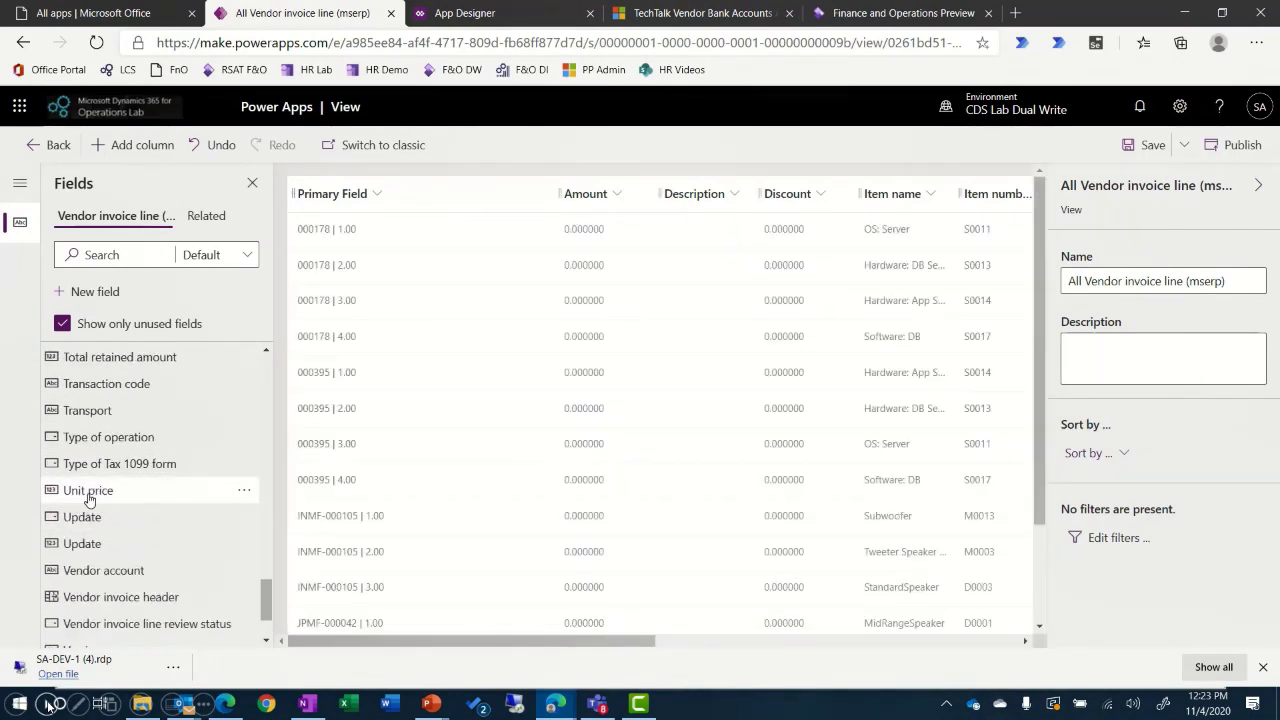
left_click(86, 493)
scroll(86, 495, "down", 1)
- Remove the Primary Field column and order the leading columns as Line number, Item number, Item name and Description
left_click(380, 194)
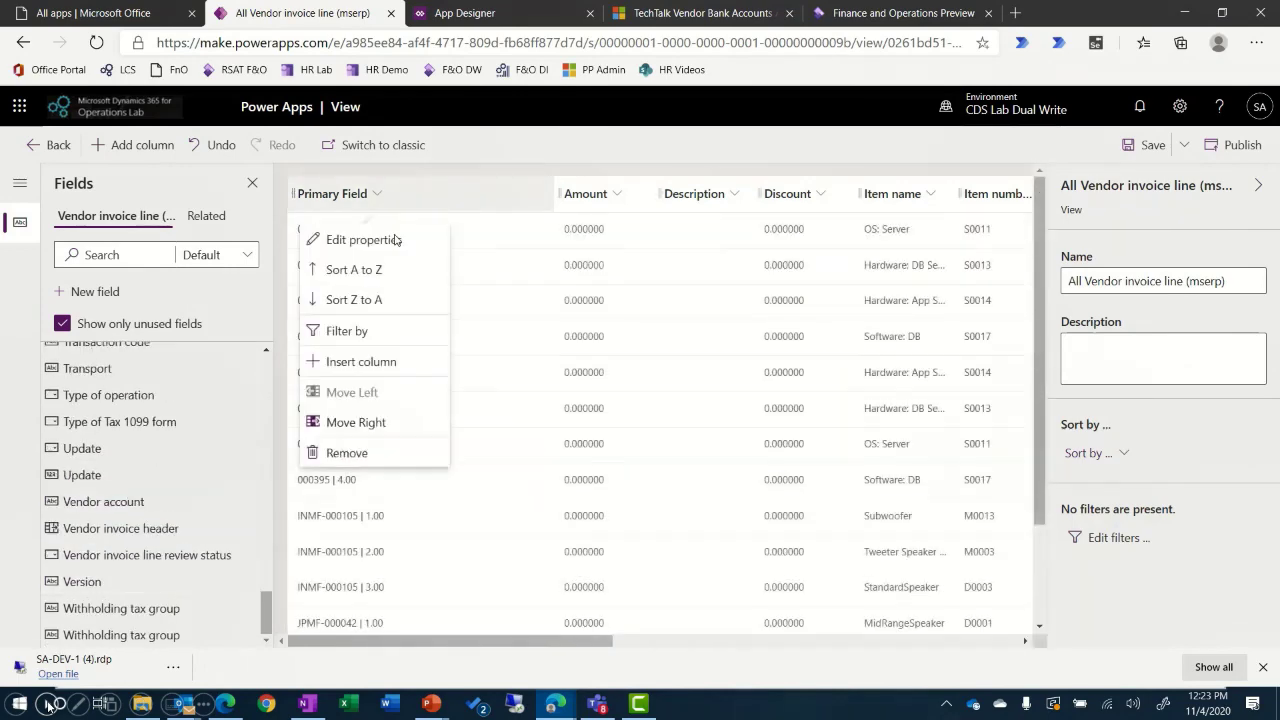
left_click(347, 453)
left_click_drag(810, 193, 312, 205)
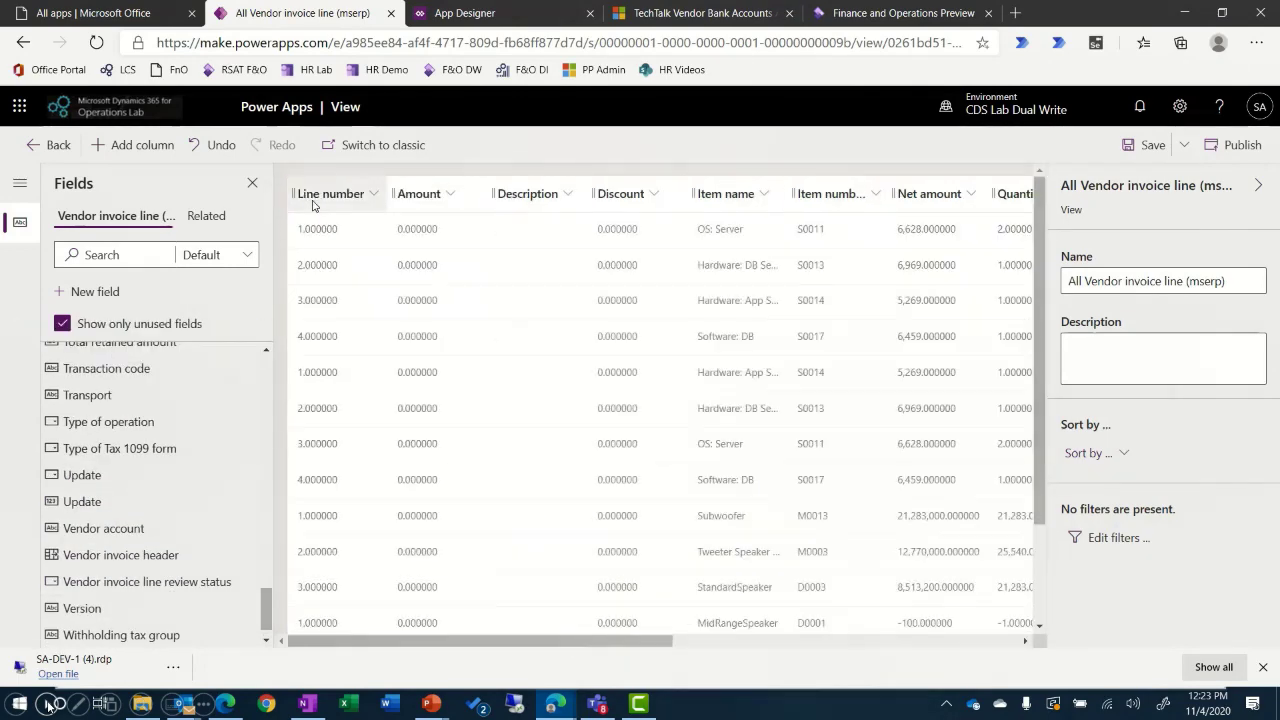
left_click_drag(400, 203, 400, 200)
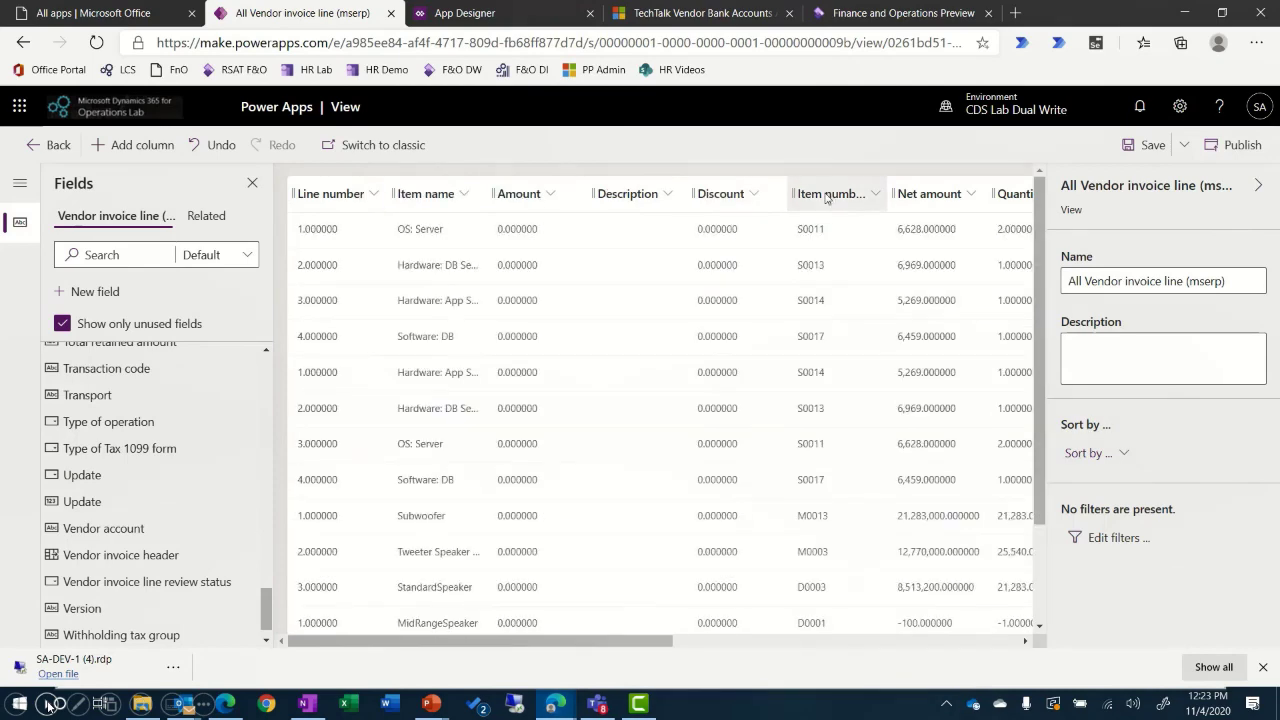
left_click_drag(830, 193, 410, 195)
left_click_drag(700, 193, 600, 198)
- Place the Procurement column directly after Description, followed by the Quantity column
scroll(842, 490, "right", 5)
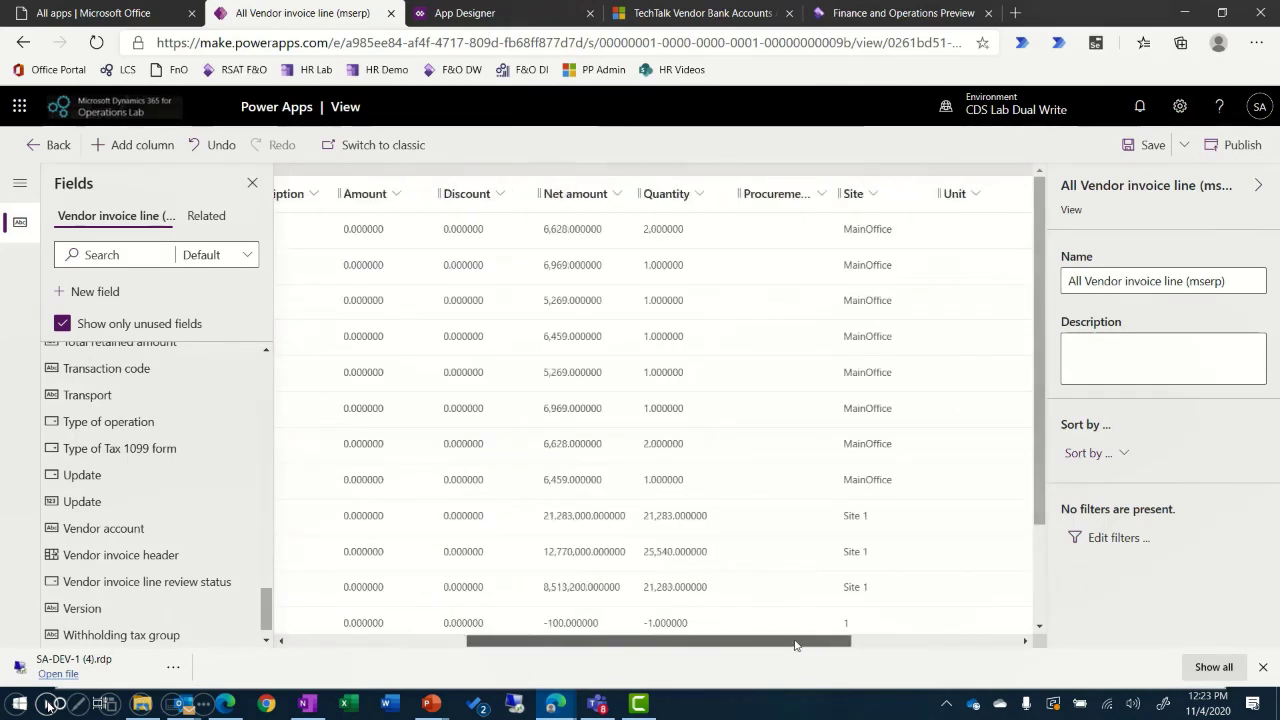
left_click_drag(400, 193, 744, 203)
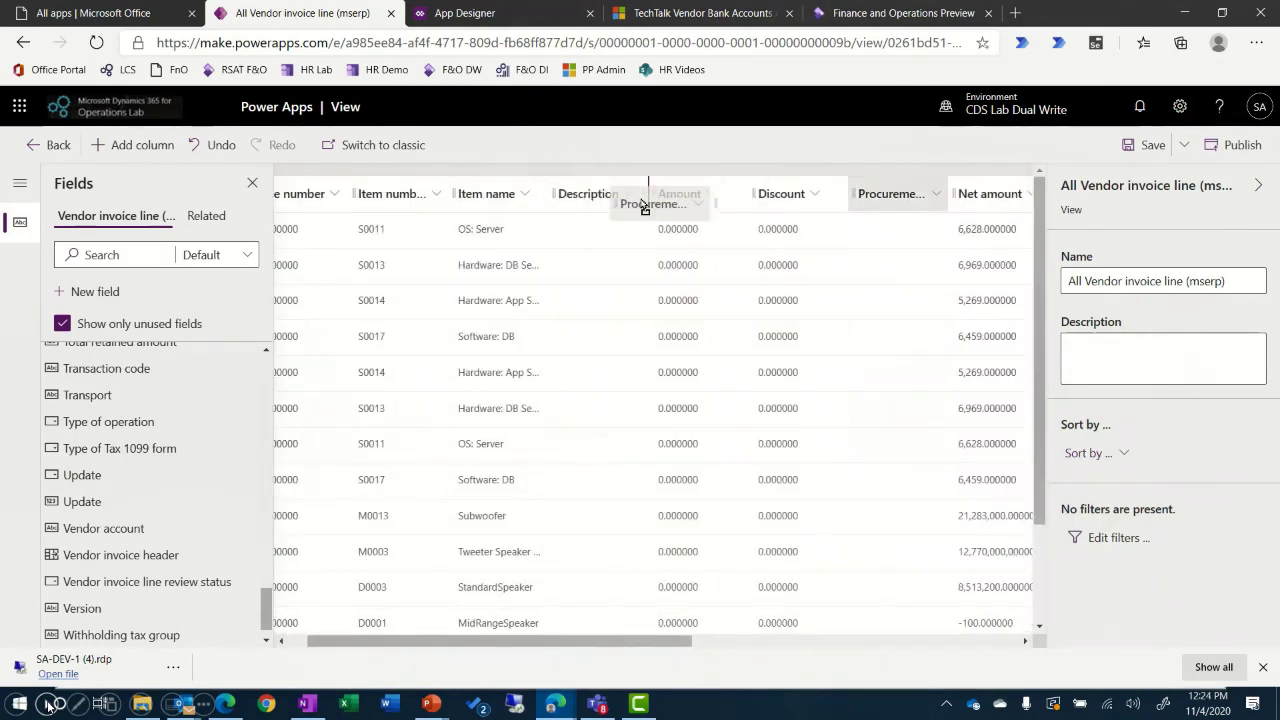
left_click_drag(645, 205, 645, 205)
scroll(726, 363, "right", 5)
left_click_drag(812, 193, 633, 291)
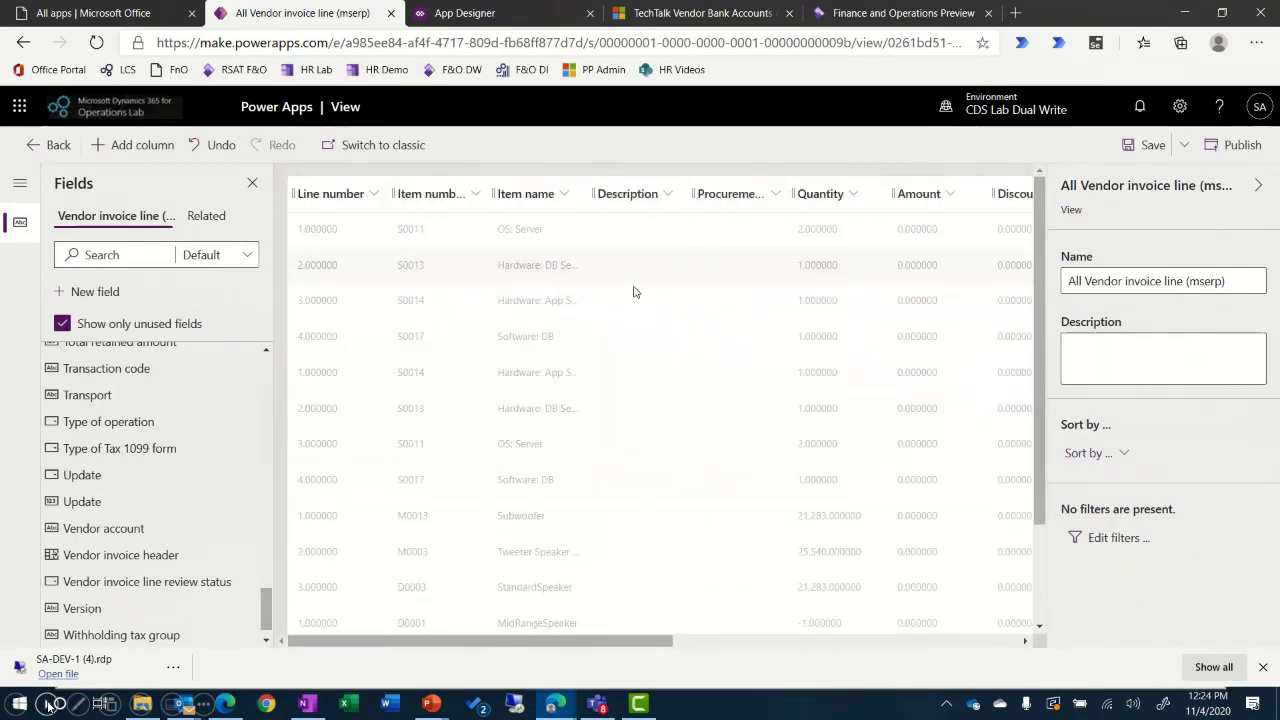
- Place the Unit column directly before Quantity and the Unit price column directly after Quantity
left_click_drag(536, 641, 792, 650)
left_click_drag(815, 194, 292, 197)
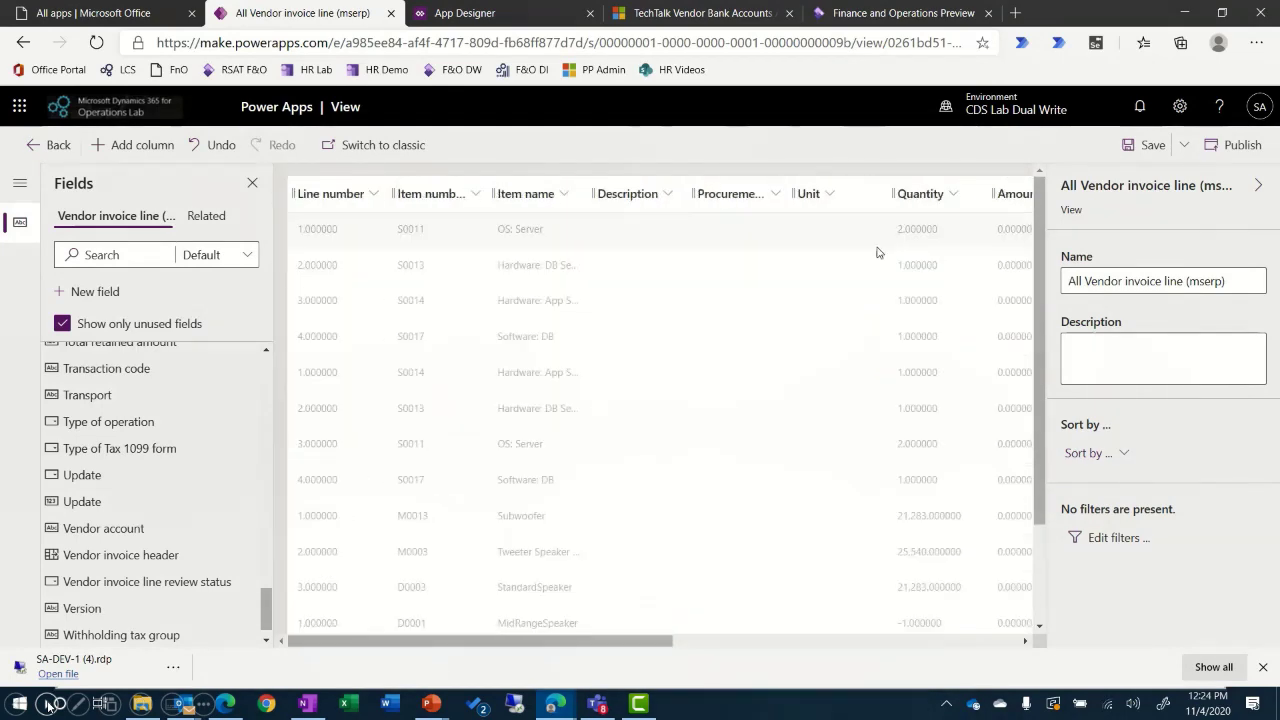
scroll(870, 310, "right", 5)
left_click_drag(943, 194, 505, 205)
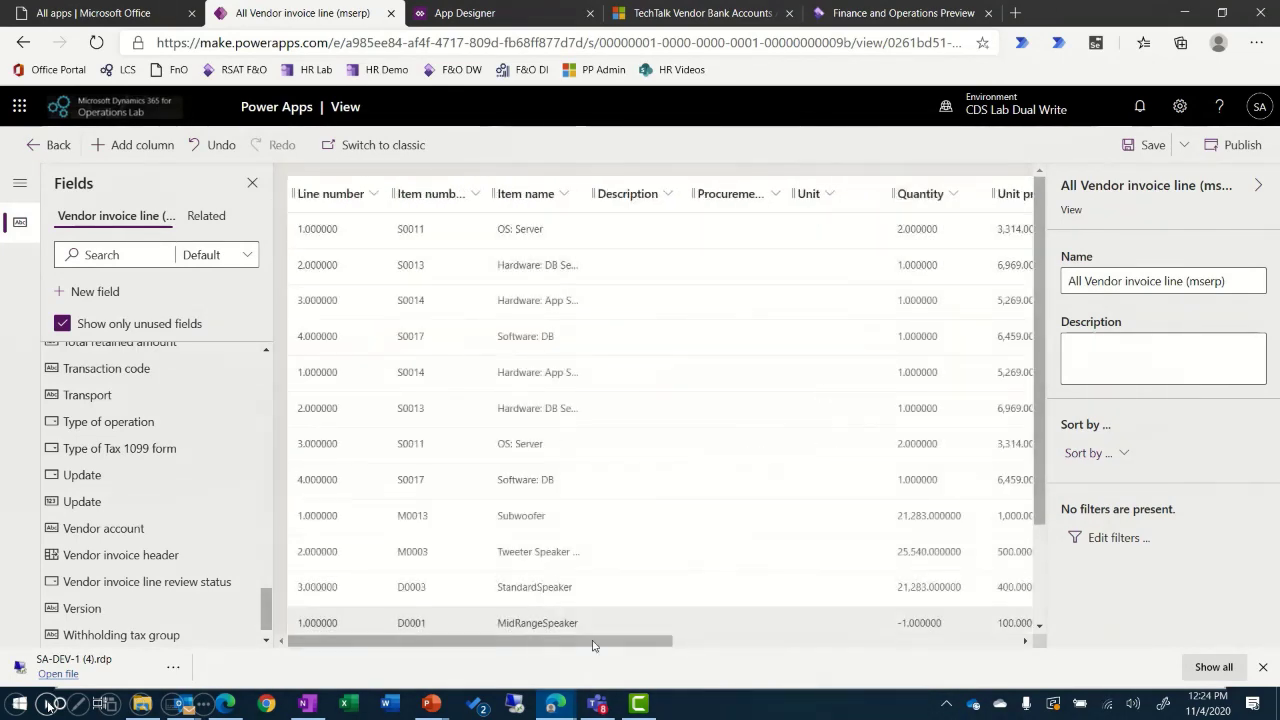
- Remove the remaining Amount column from the invoice line view
left_click_drag(592, 645, 874, 650)
left_click(555, 193)
left_click(565, 456)
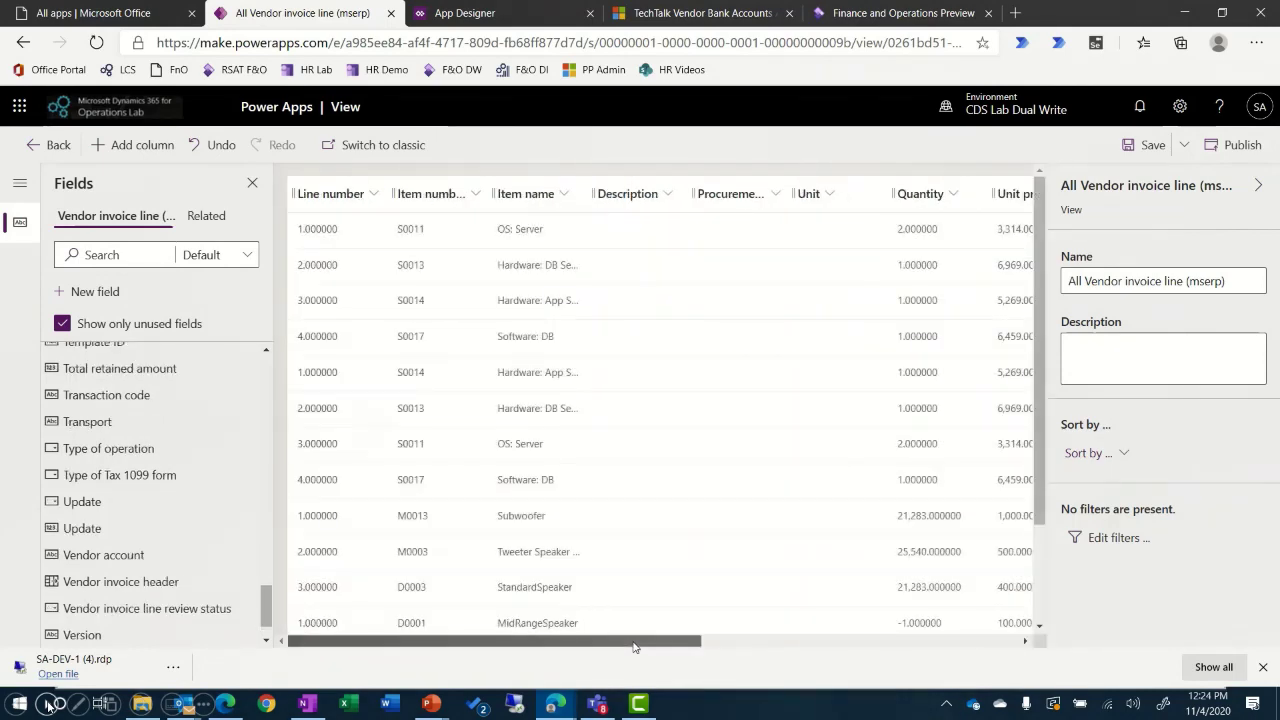
- Sort the view by Line number in ascending order, publish it, and return to the Vendor invoice line (mserp) entity
left_click_drag(633, 647, 933, 650)
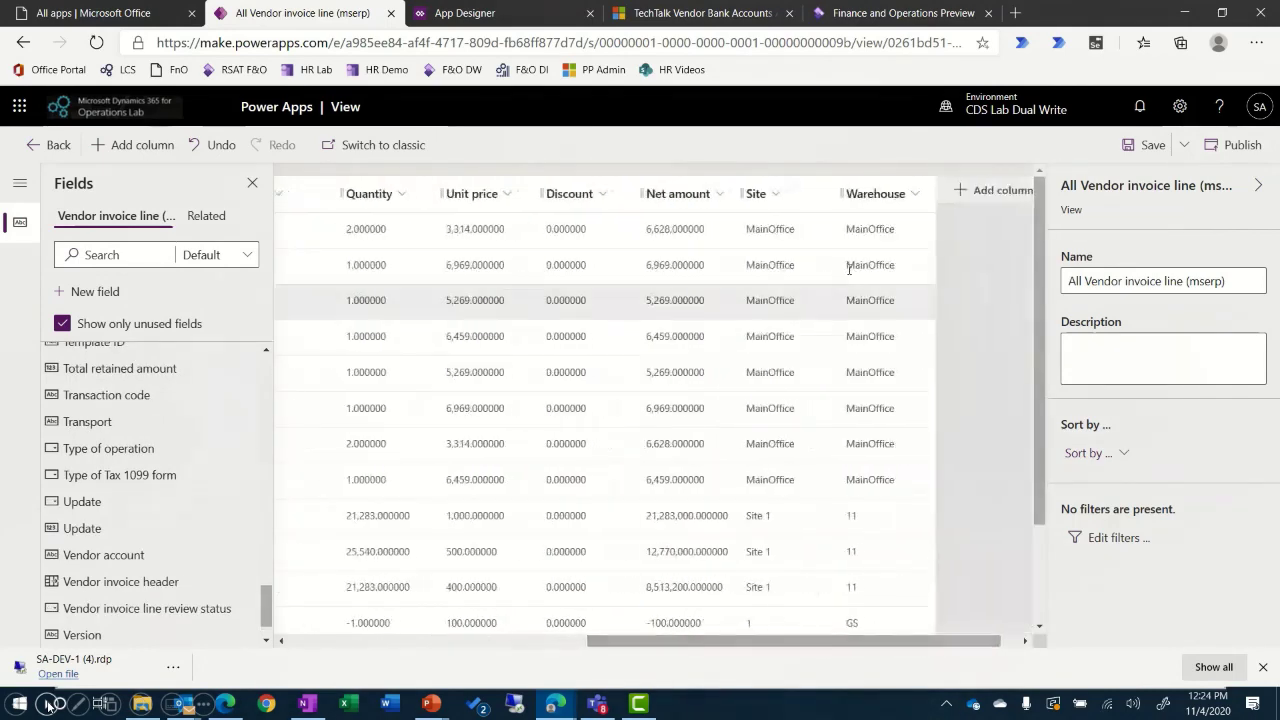
left_click(1123, 455)
left_click(968, 298)
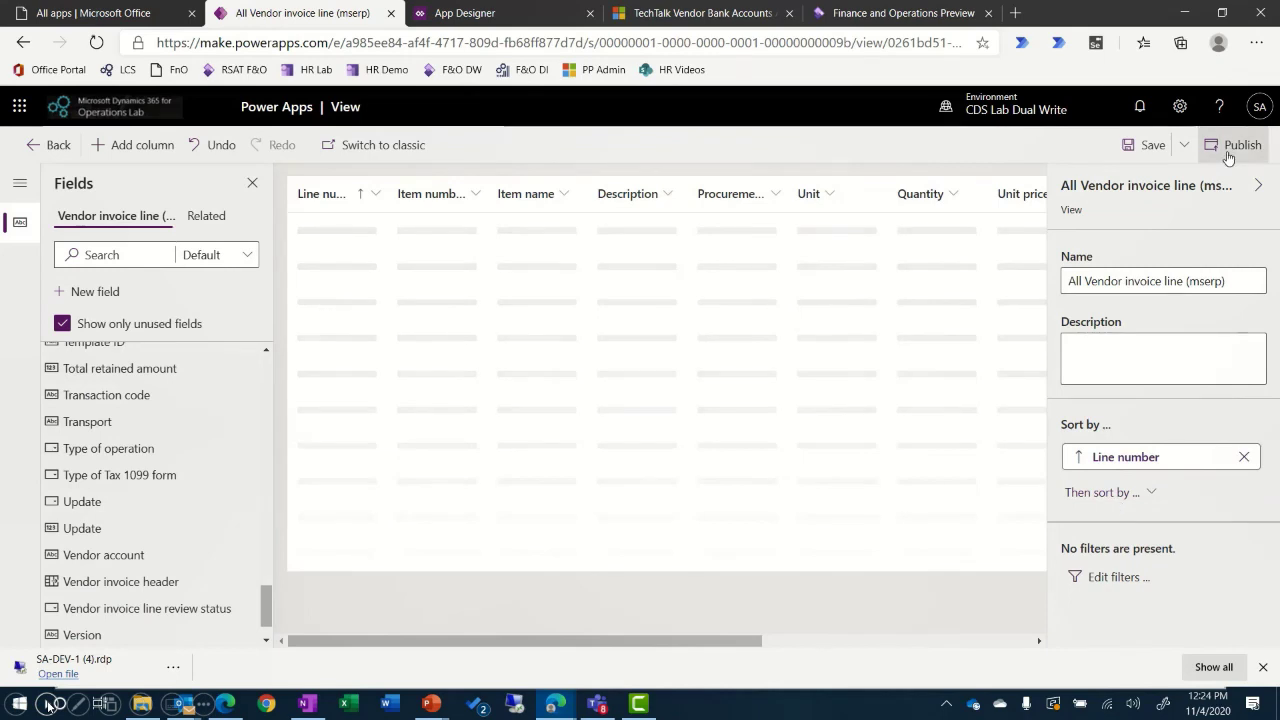
left_click(52, 150)
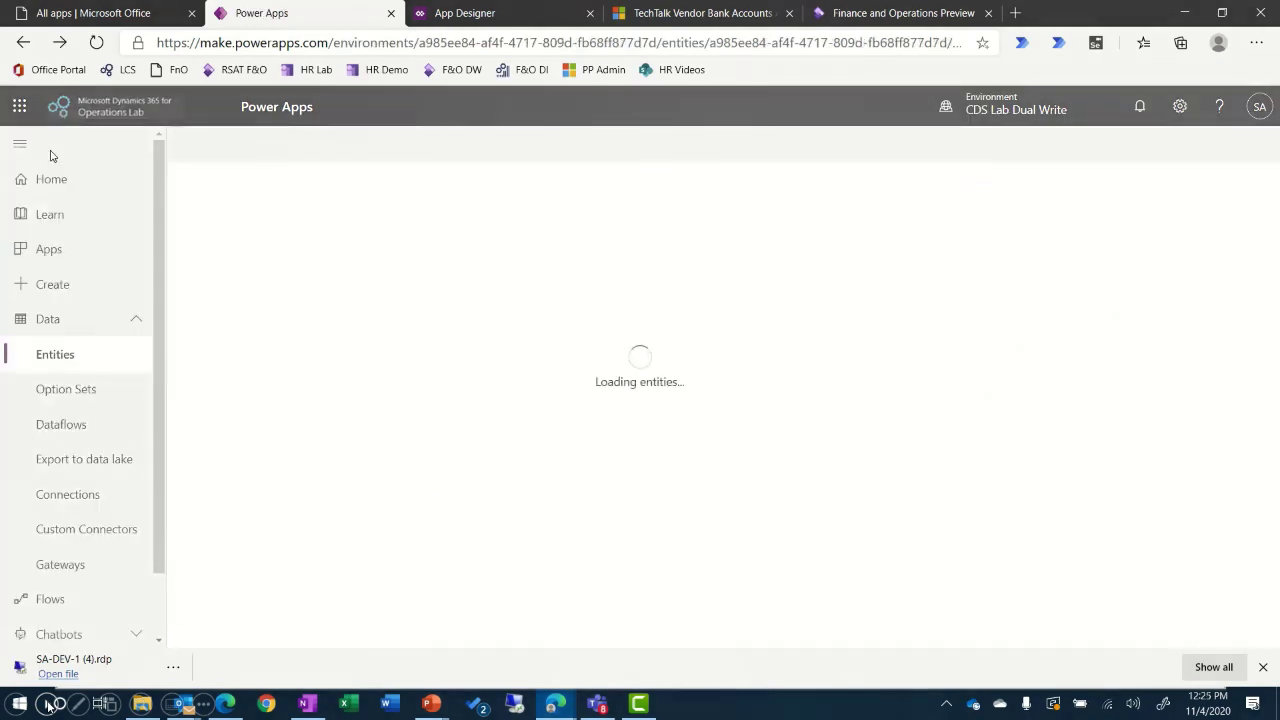
- Open the Vendor invoice line (mserp) entity's Information main form and hide its Primary Field
left_click(524, 230)
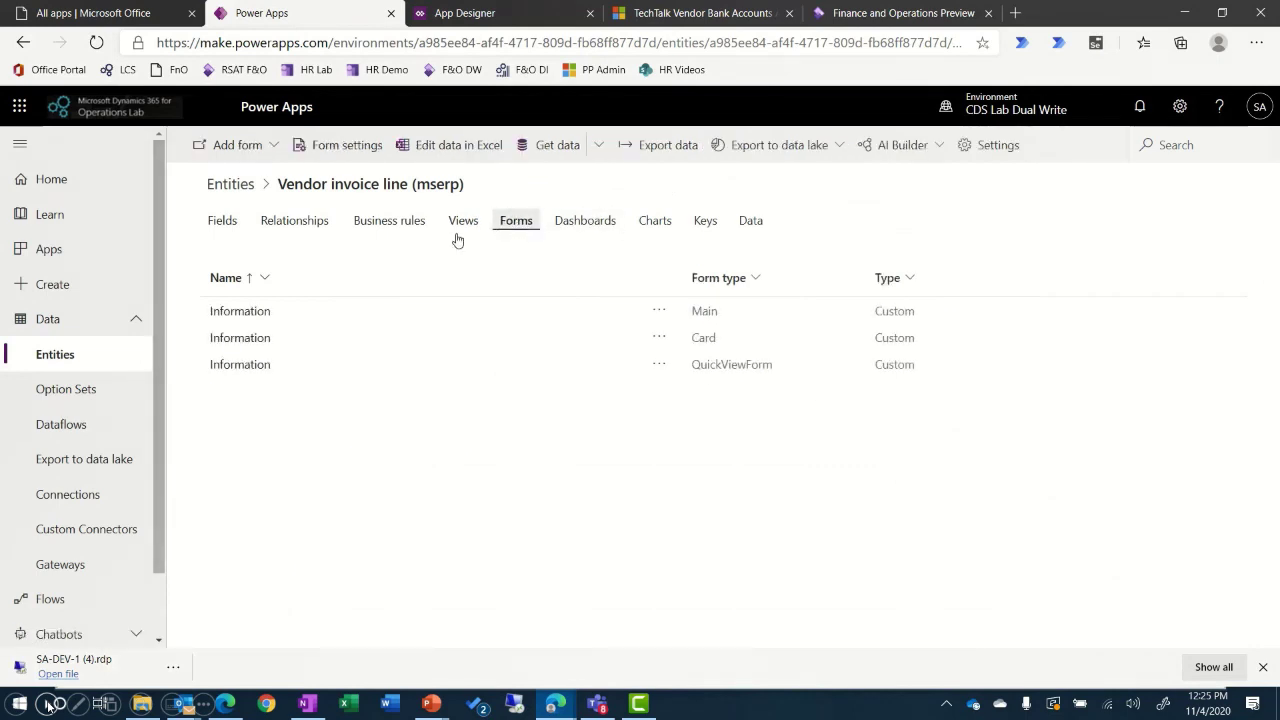
left_click(248, 312)
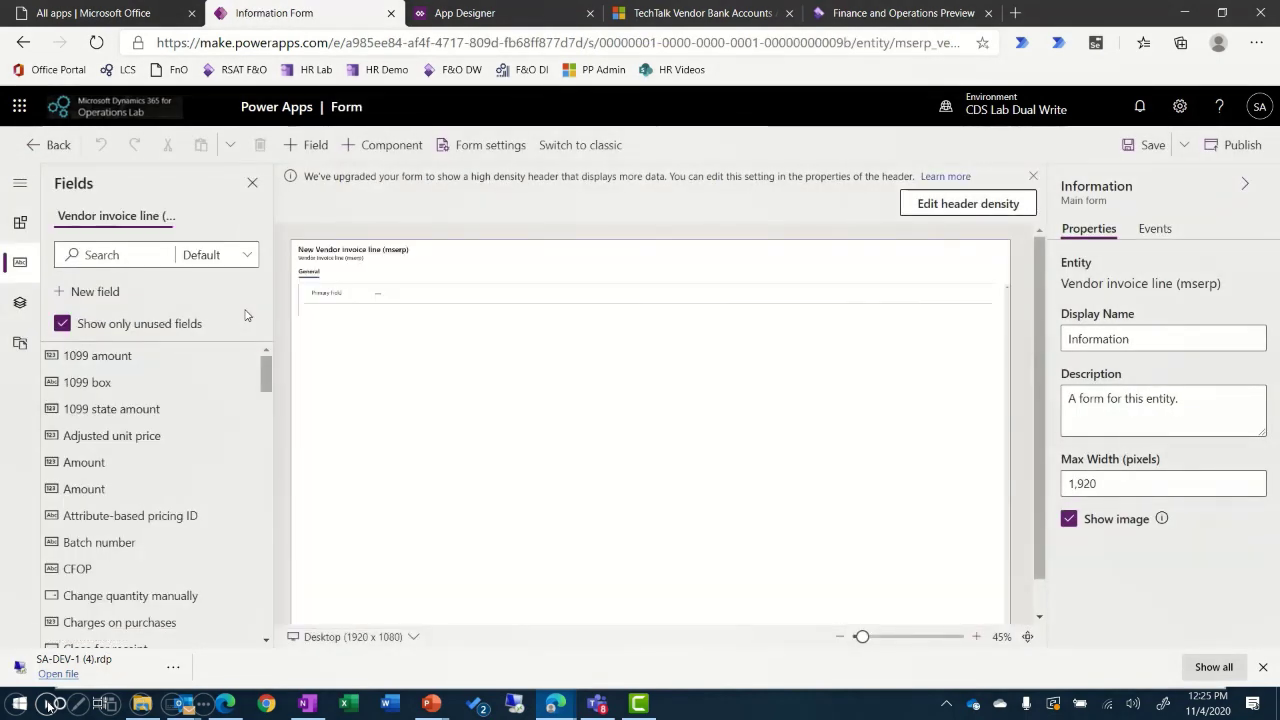
left_click(372, 300)
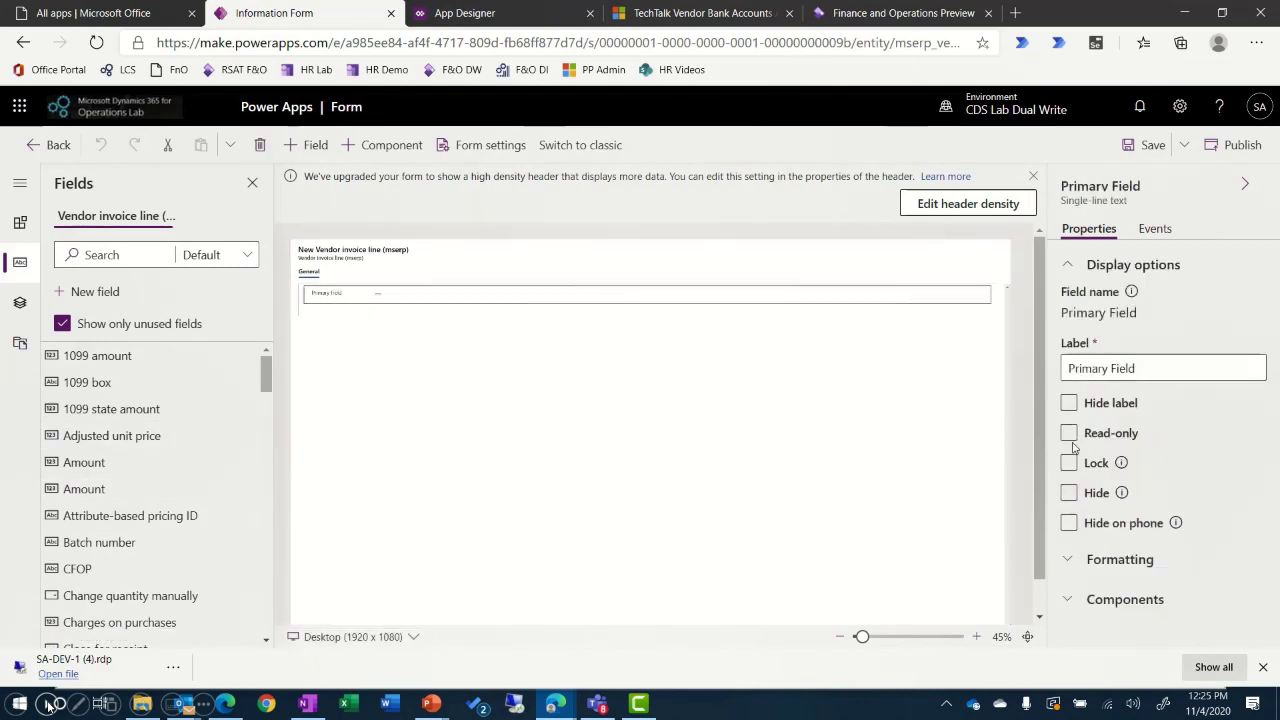
- Add the Description, Discount and Document number fields to the Vendor invoice line form
scroll(119, 442, "down", 10)
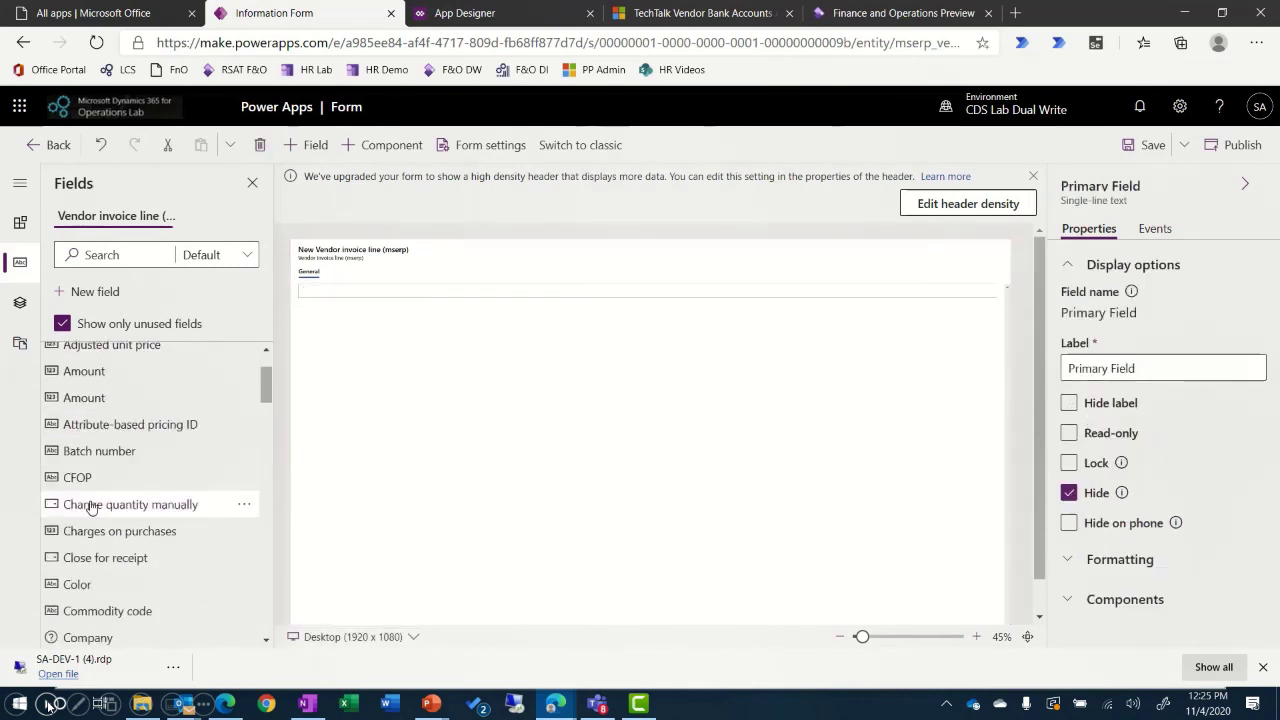
scroll(70, 560, "down", 1)
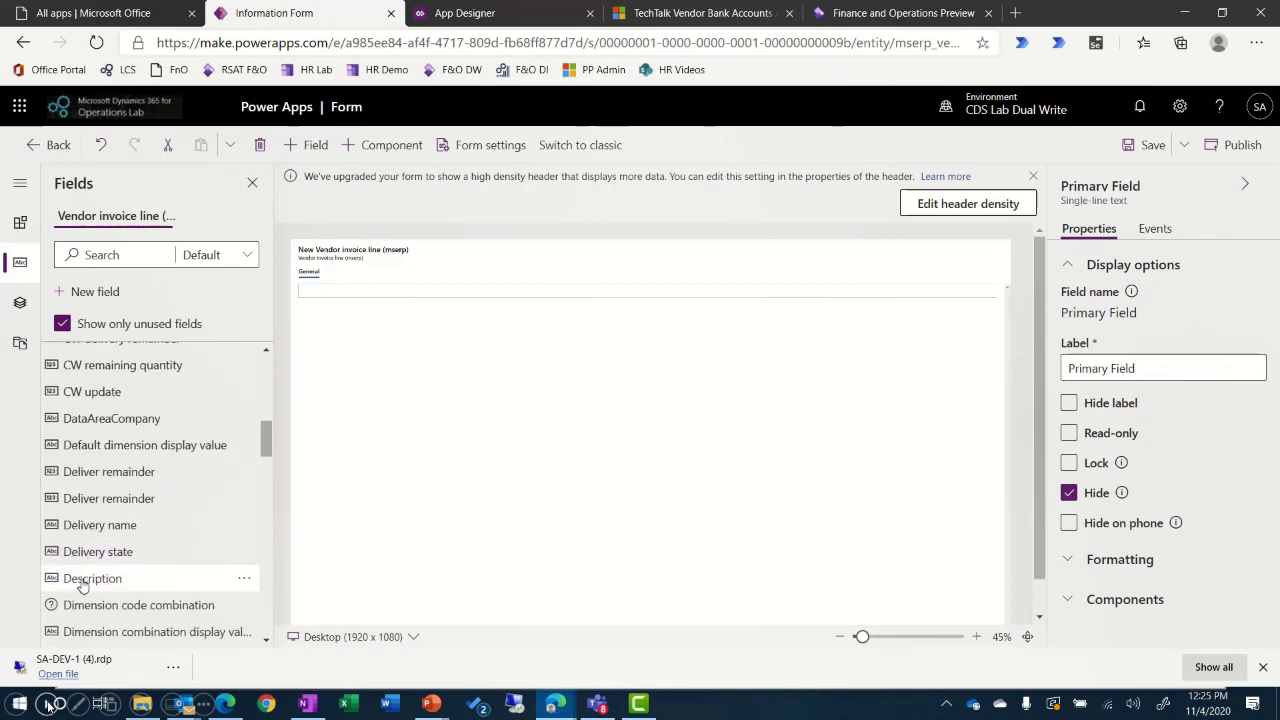
left_click(70, 577)
scroll(65, 560, "down", 2)
left_click(75, 577)
scroll(60, 550, "down", 1)
left_click(80, 549)
scroll(80, 562, "down", 1)
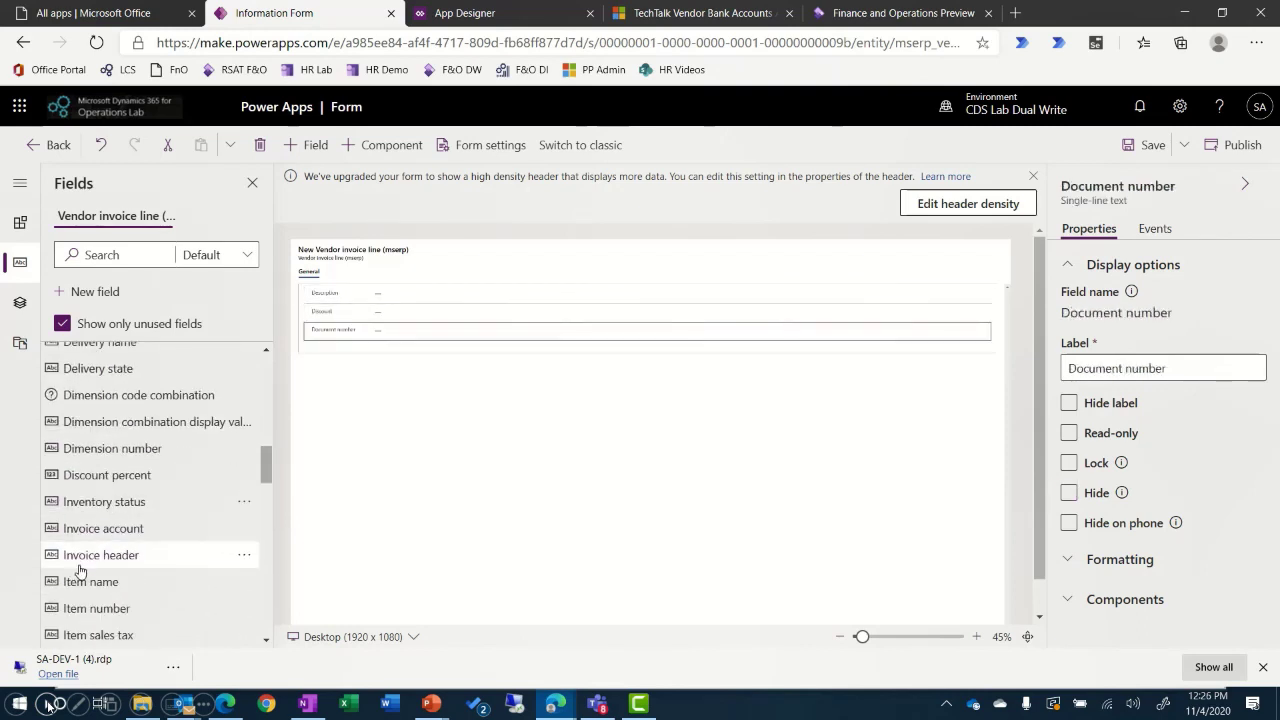
- Add the Item name, Item number, Line number, Net amount and Price unit fields to the form
left_click(80, 572)
left_click(80, 578)
scroll(77, 588, "down", 1)
scroll(78, 560, "down", 3)
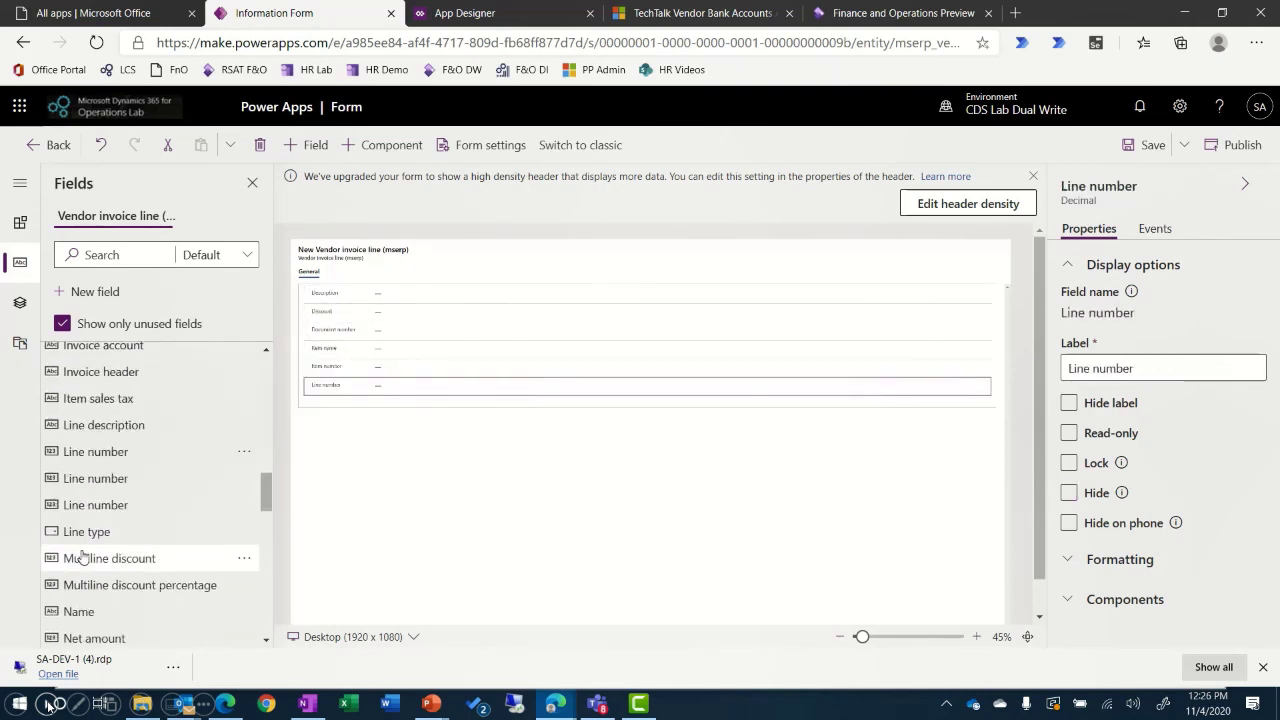
left_click(75, 515)
scroll(75, 505, "down", 2)
left_click(75, 497)
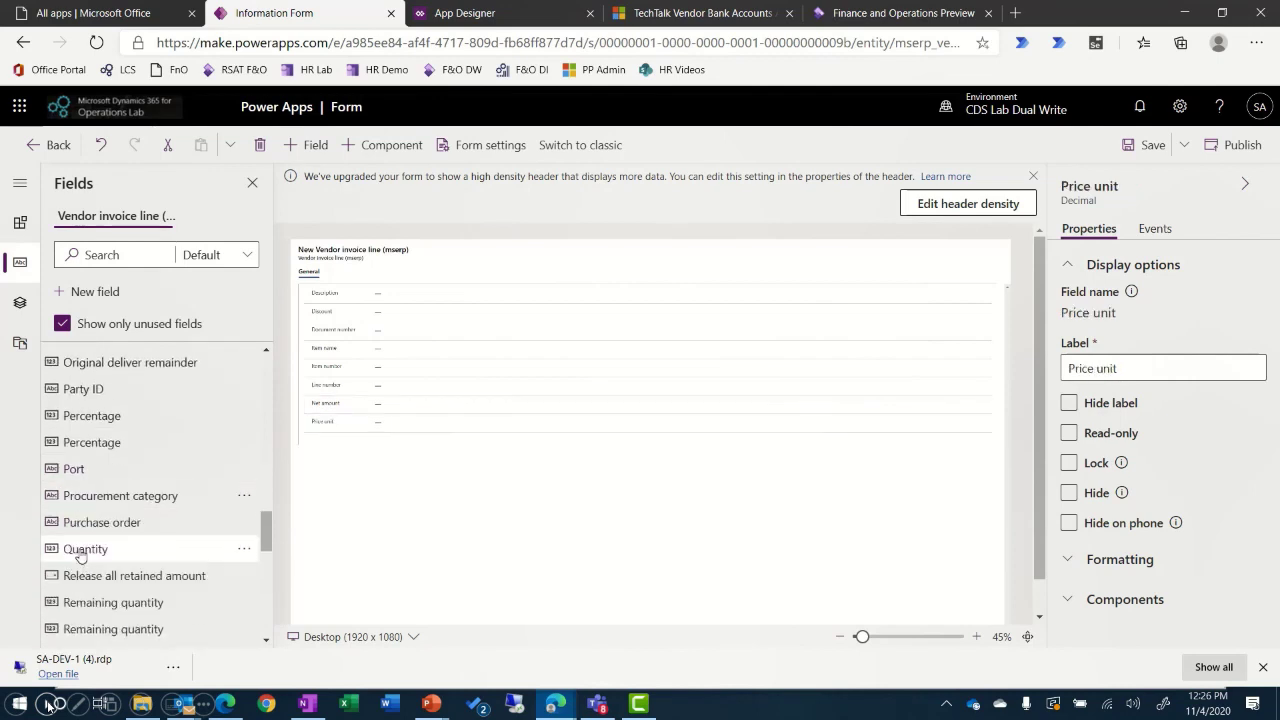
- Add the Quantity, Site, Unit, Unit price and Warehouse fields to the form
left_click(75, 549)
scroll(75, 510, "down", 3)
left_click(75, 497)
scroll(75, 530, "down", 2)
scroll(78, 550, "down", 1)
left_click(78, 546)
left_click(78, 543)
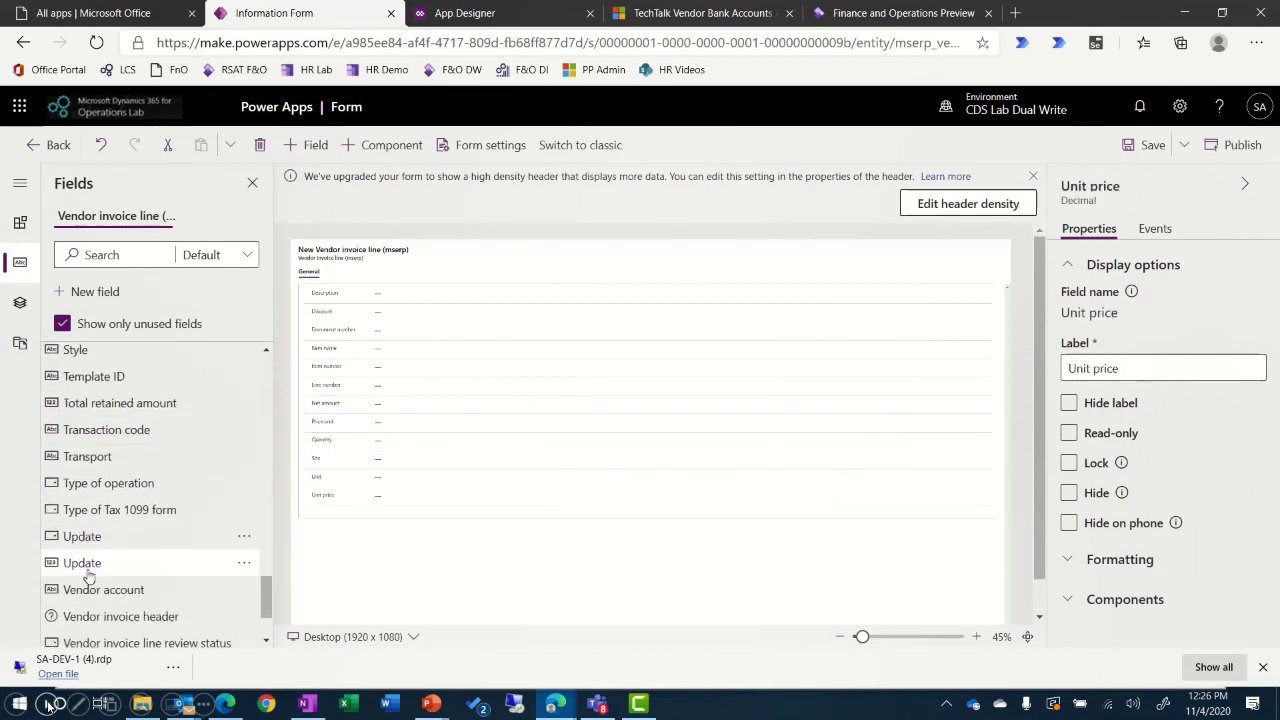
scroll(82, 580, "down", 4)
left_click(82, 586)
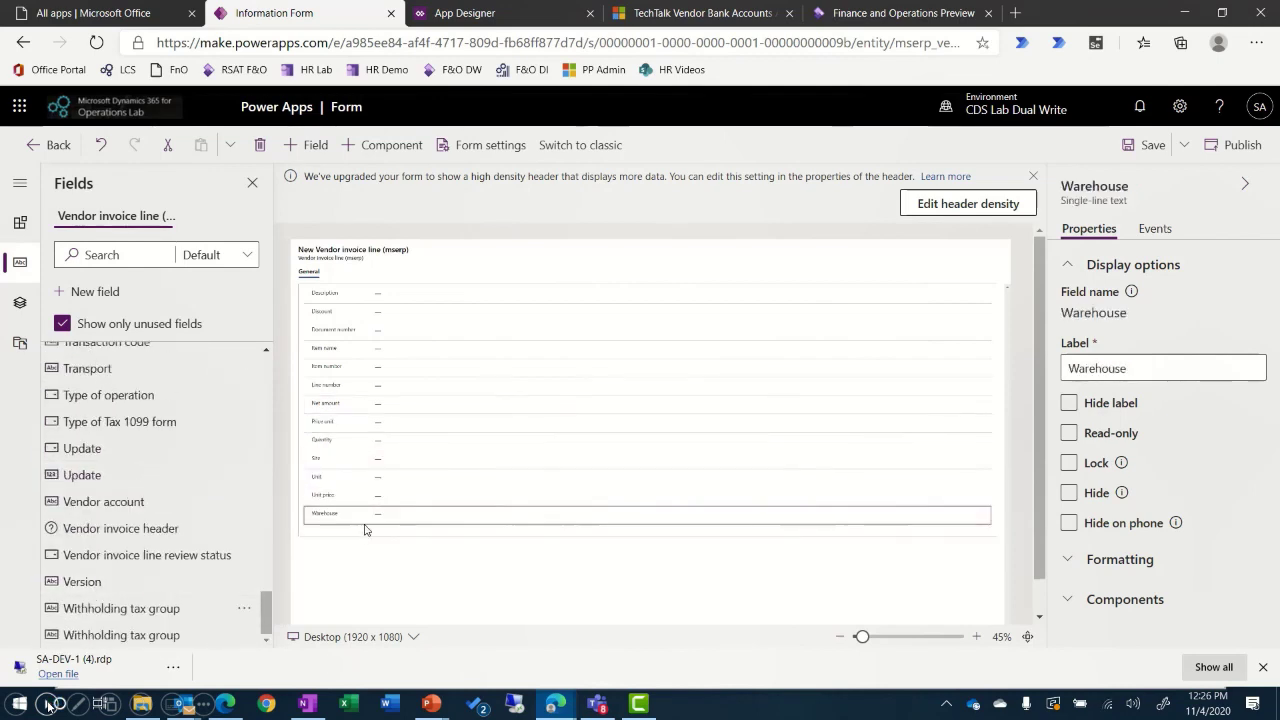
- Reorder the form so that Line number, Item number and Item name come before Description
left_click_drag(381, 354, 380, 300)
left_click(380, 386)
left_click_drag(380, 386, 362, 338)
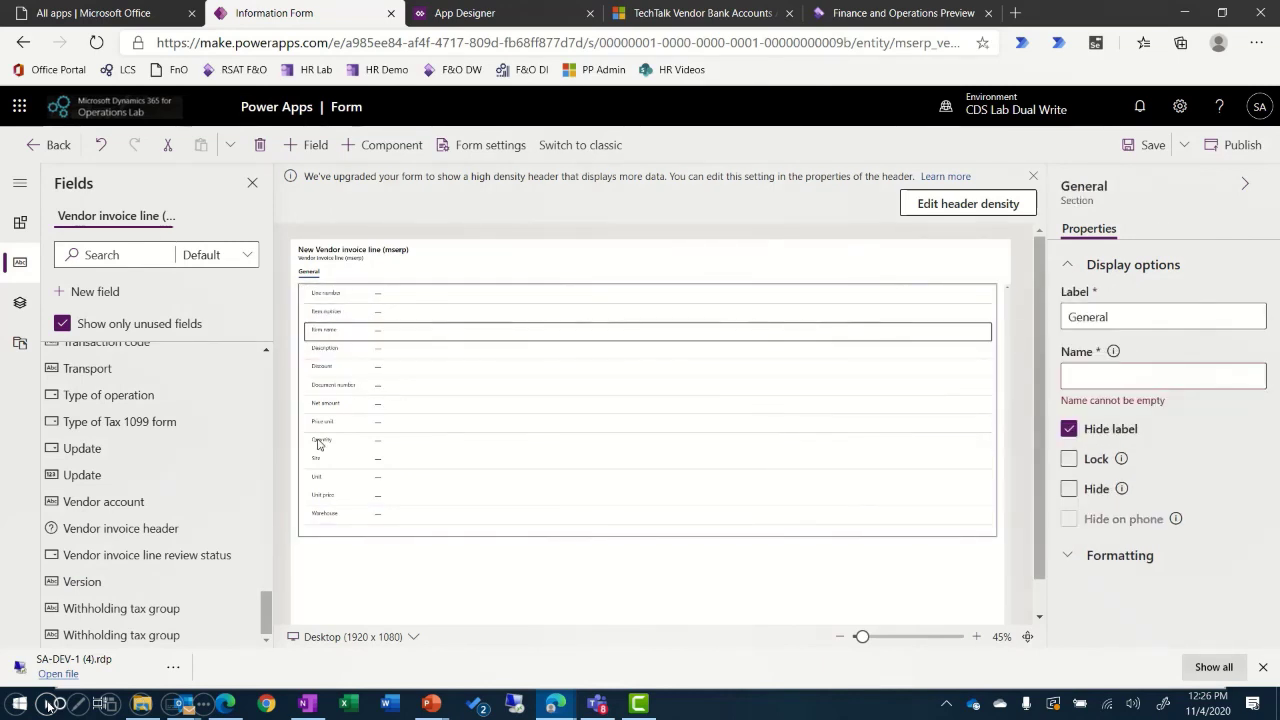
- Place the Quantity, Unit and Unit price fields, in that order, directly after Description
left_click_drag(319, 444, 338, 366)
left_click_drag(337, 479, 352, 384)
left_click(326, 497)
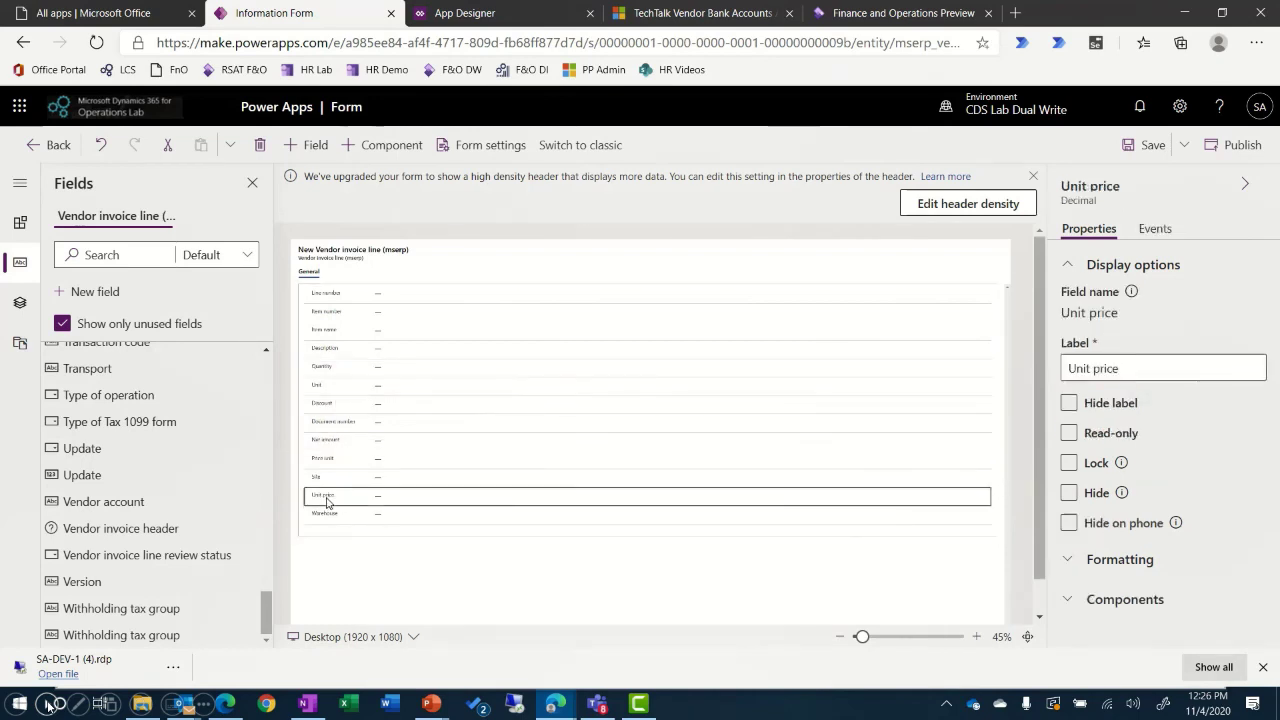
left_click_drag(326, 497, 330, 403)
- Remove the Document number and Price unit fields from the form and save it
right_click(330, 442)
key("Escape")
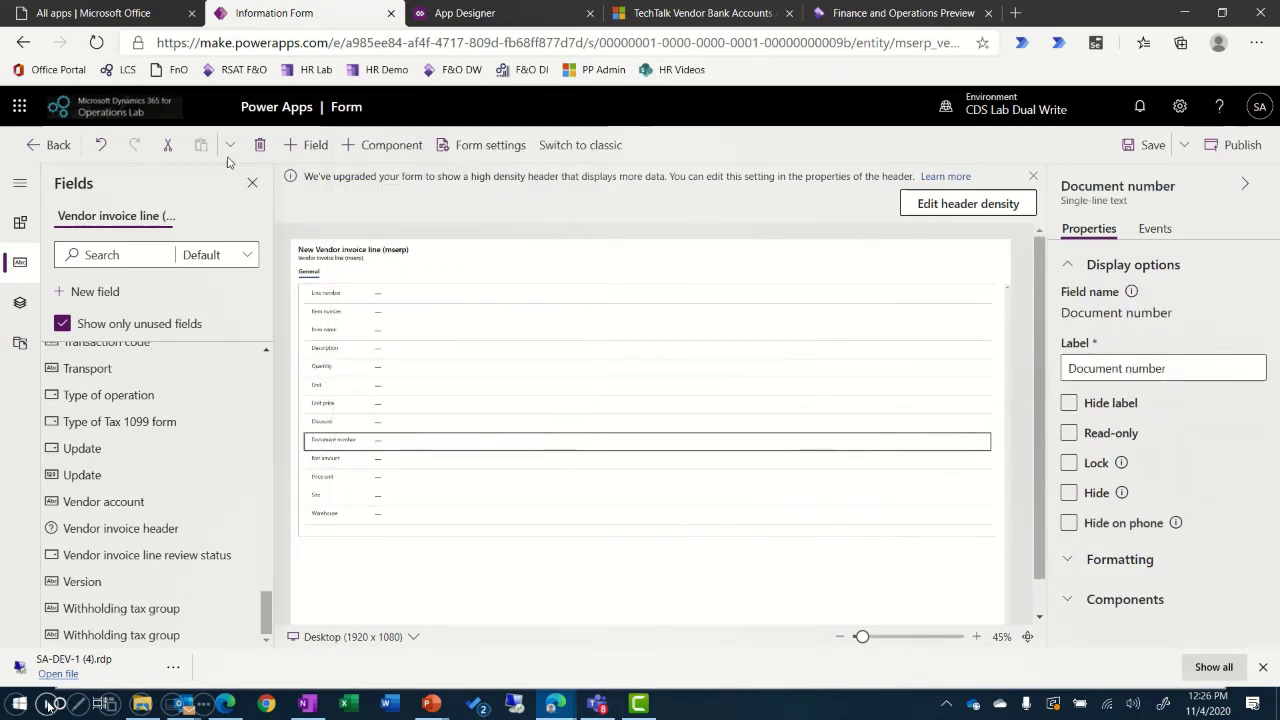
key("Delete")
left_click(338, 474)
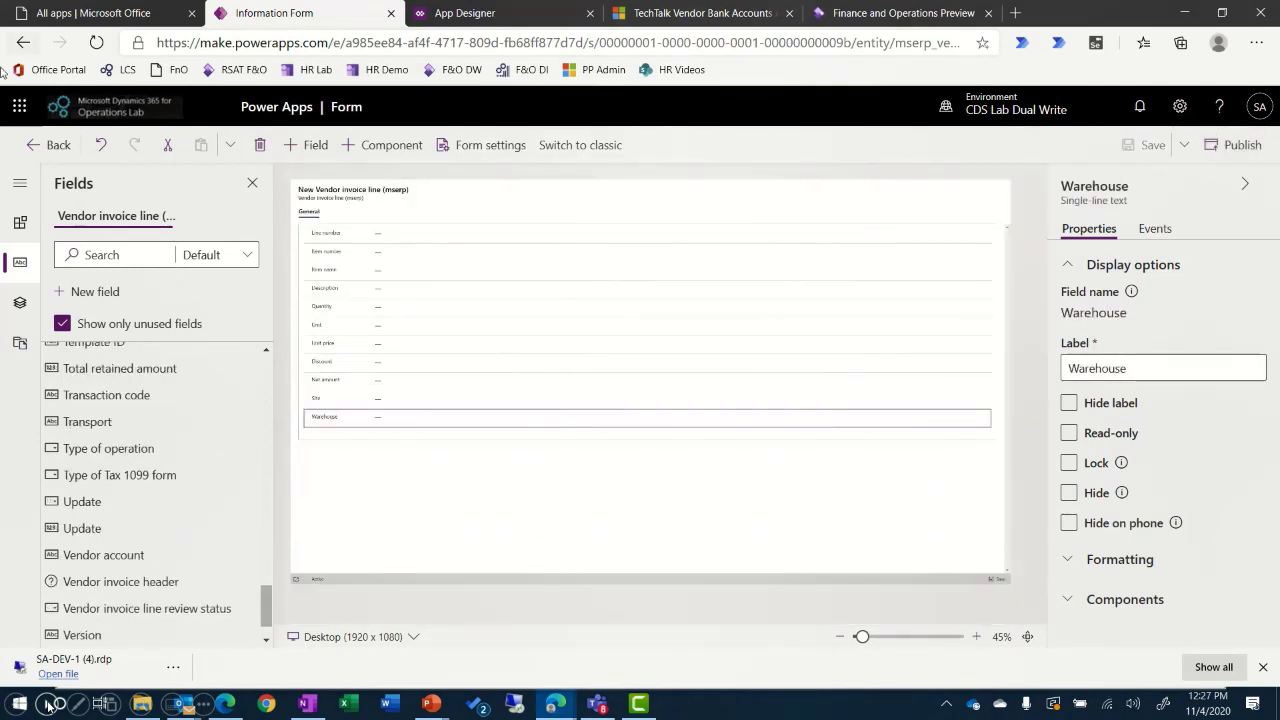
- Leave the invoice line form, find the Vendor invoice header (mserp) entity by searching for "vendor", and open its Information main form
left_click(54, 147)
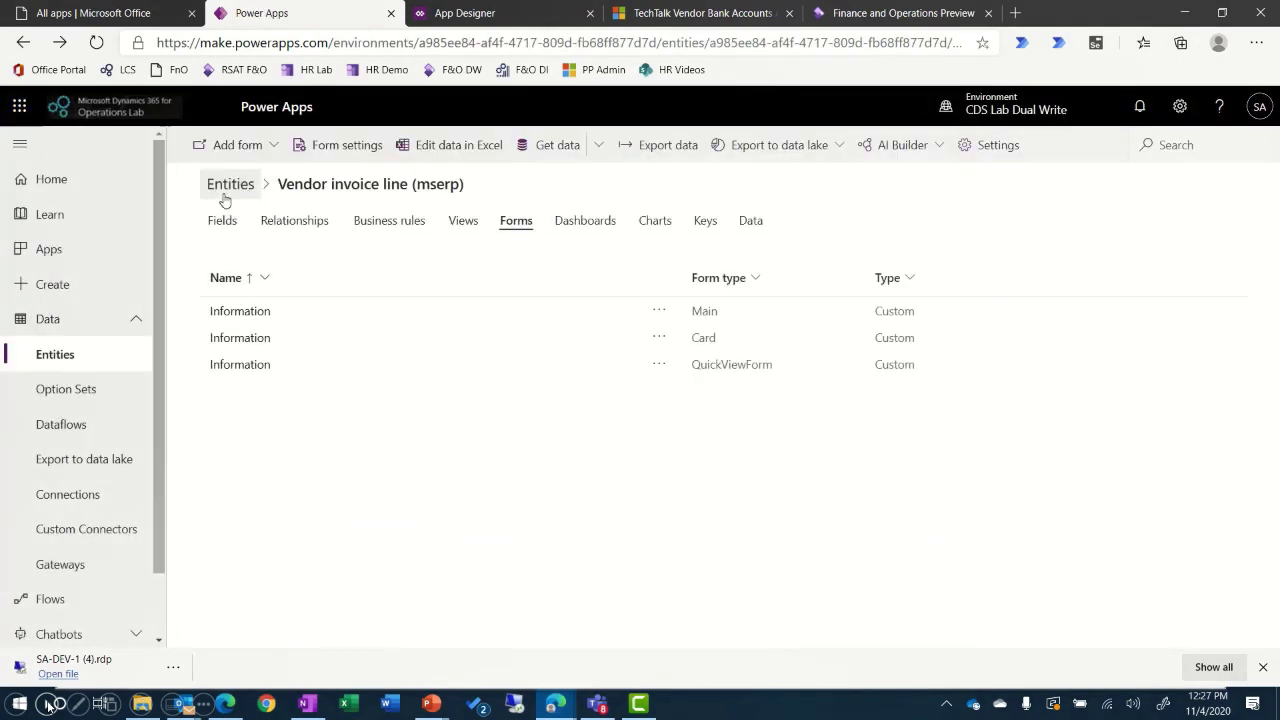
left_click(224, 187)
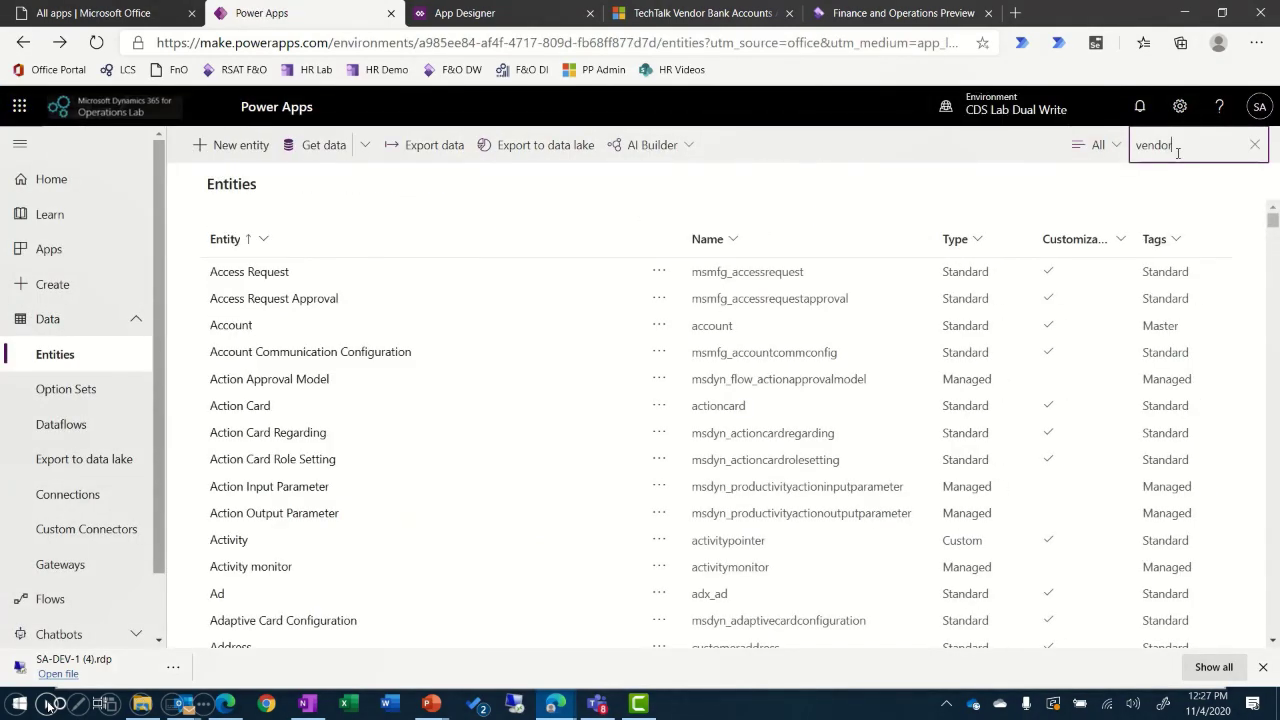
left_click(270, 593)
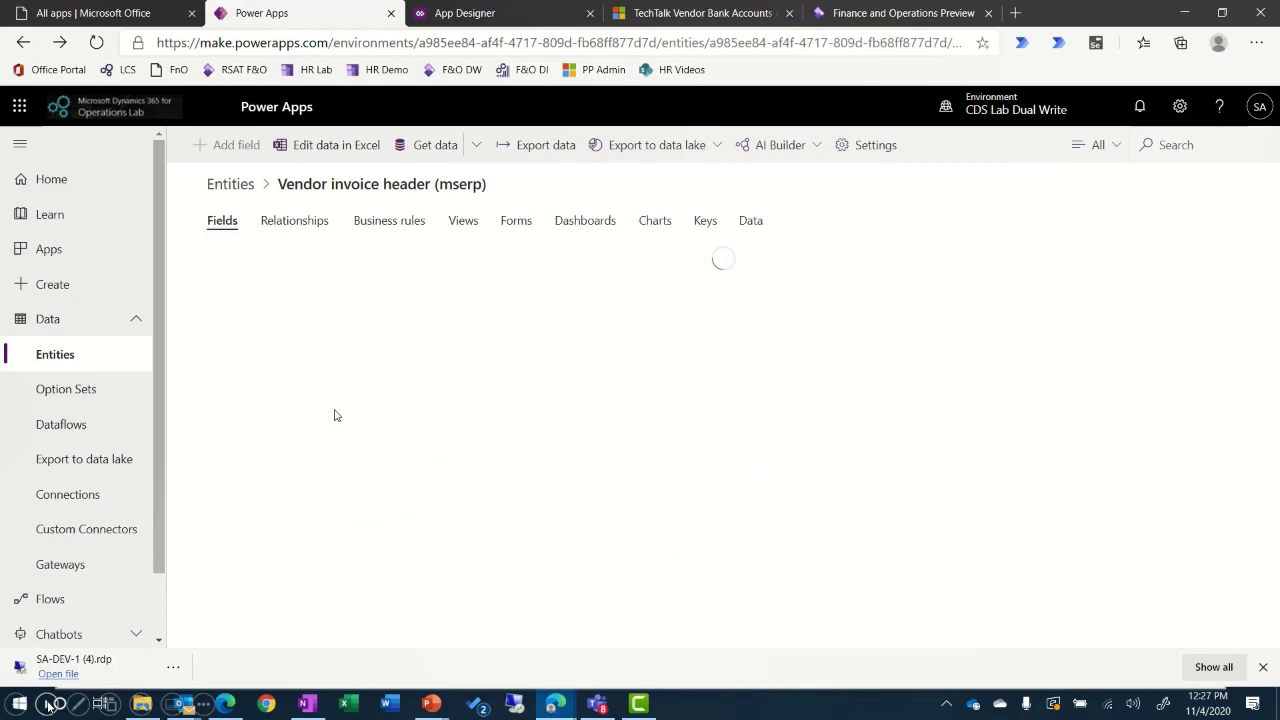
left_click(520, 220)
left_click(257, 346)
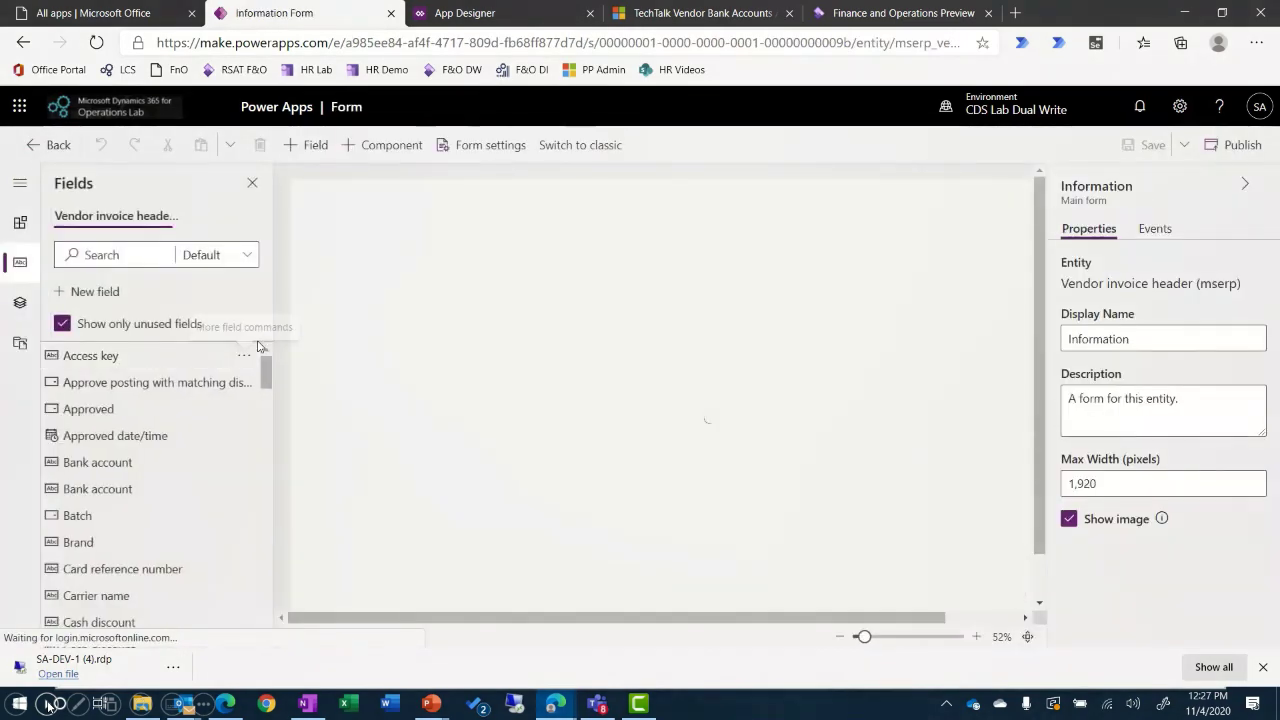
- Add a subgrid of related Vendor invoice line (mserp) records to the header form, using the All Vendor invoice line (mserp) view
left_click(20, 224)
scroll(170, 420, "down", 5)
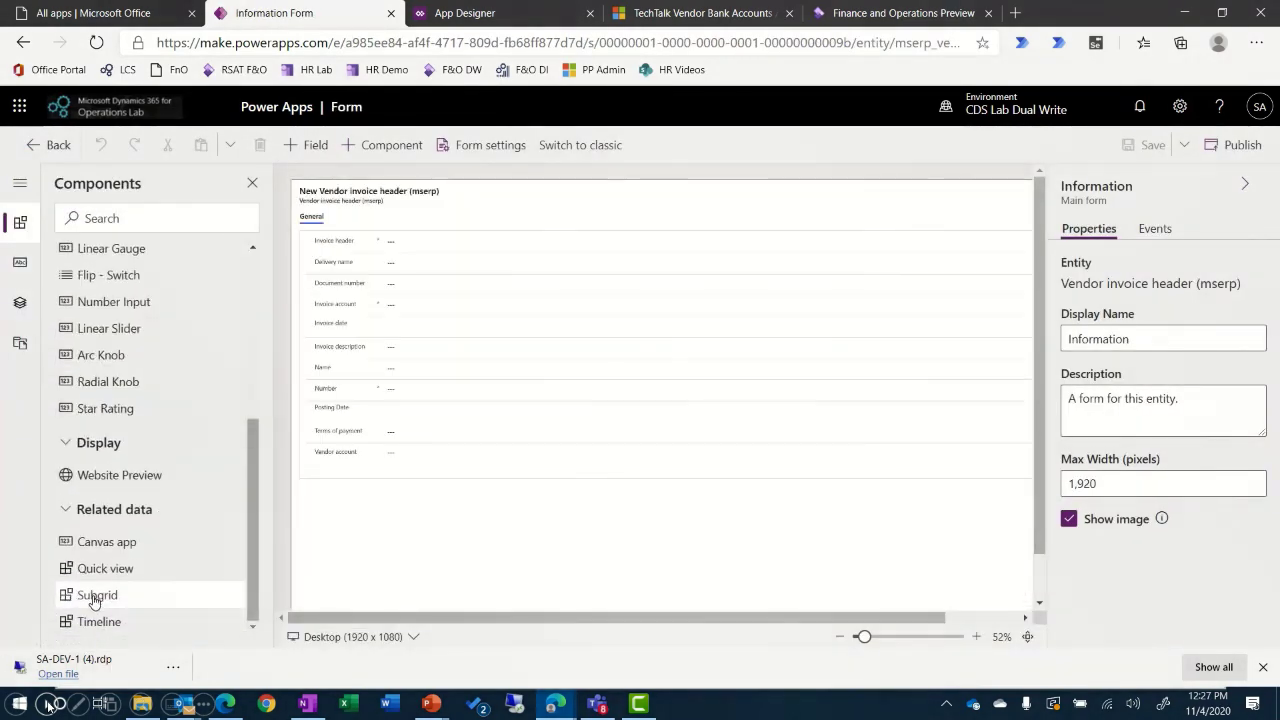
left_click(95, 597)
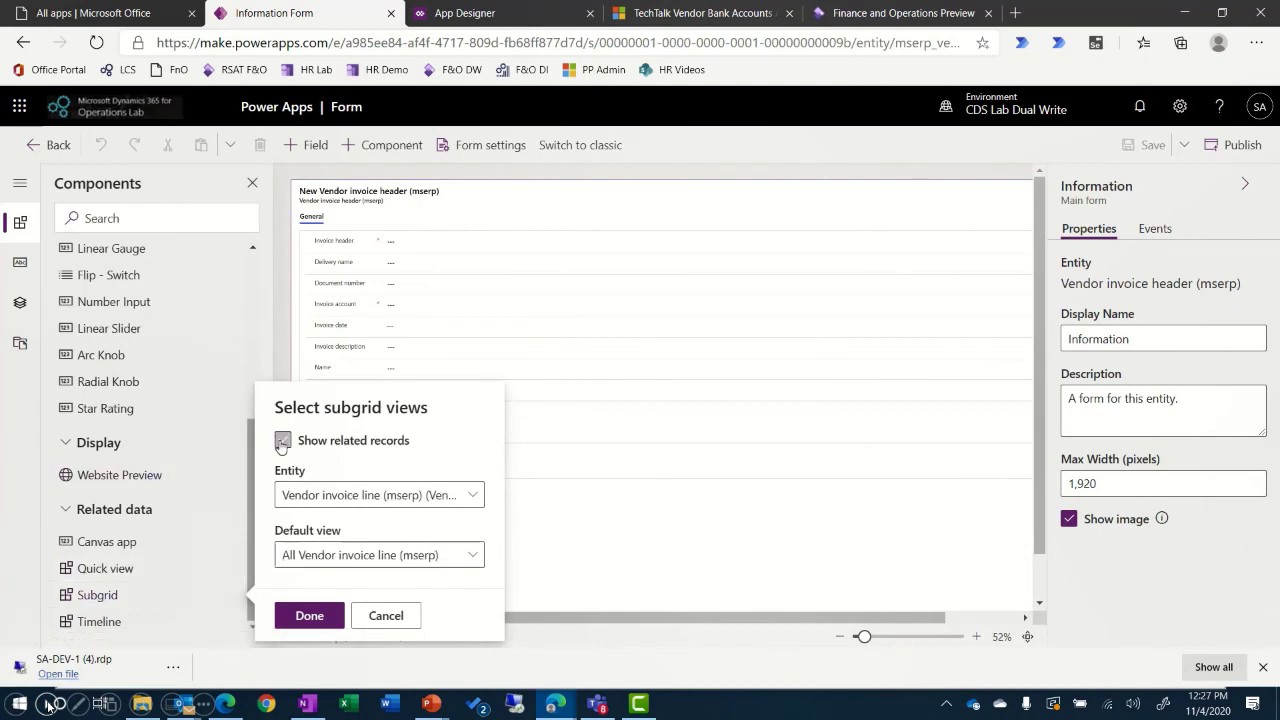
left_click(309, 615)
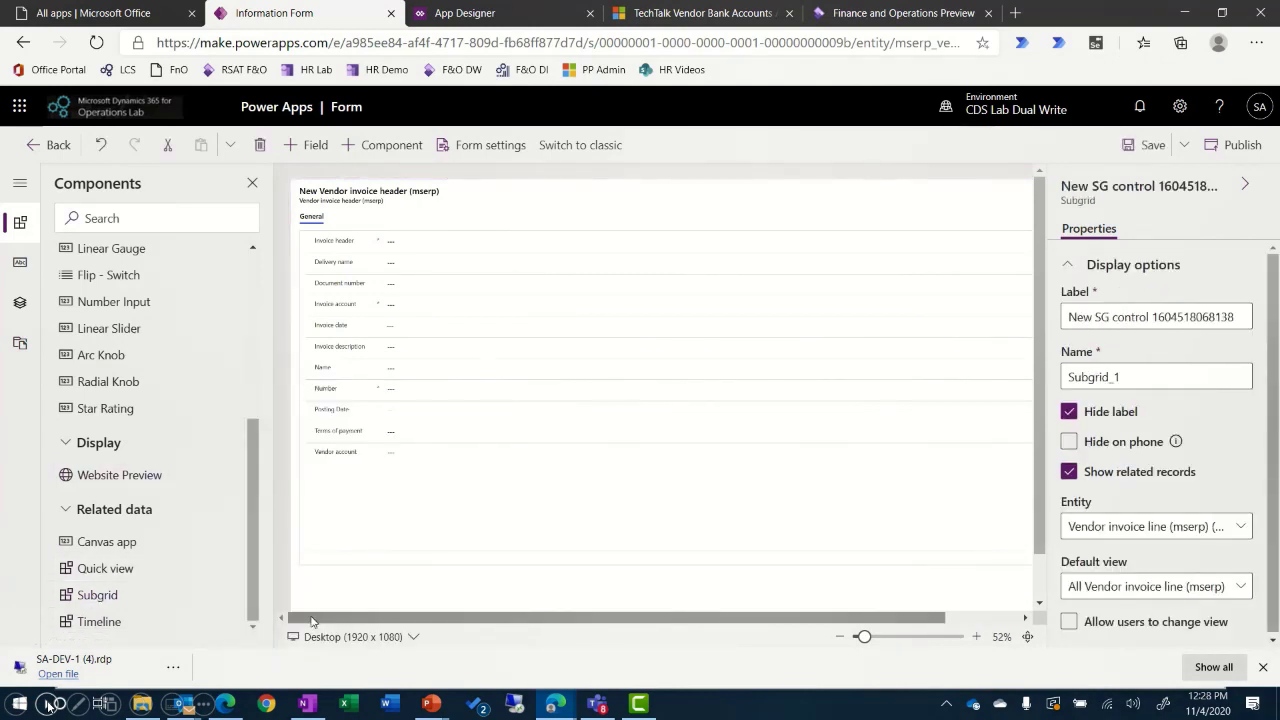
- Set the subgrid's name and label to "Invoice lines" with the label shown, then publish the form and return to the entity
double_click(1092, 377)
type("Invoice lin")
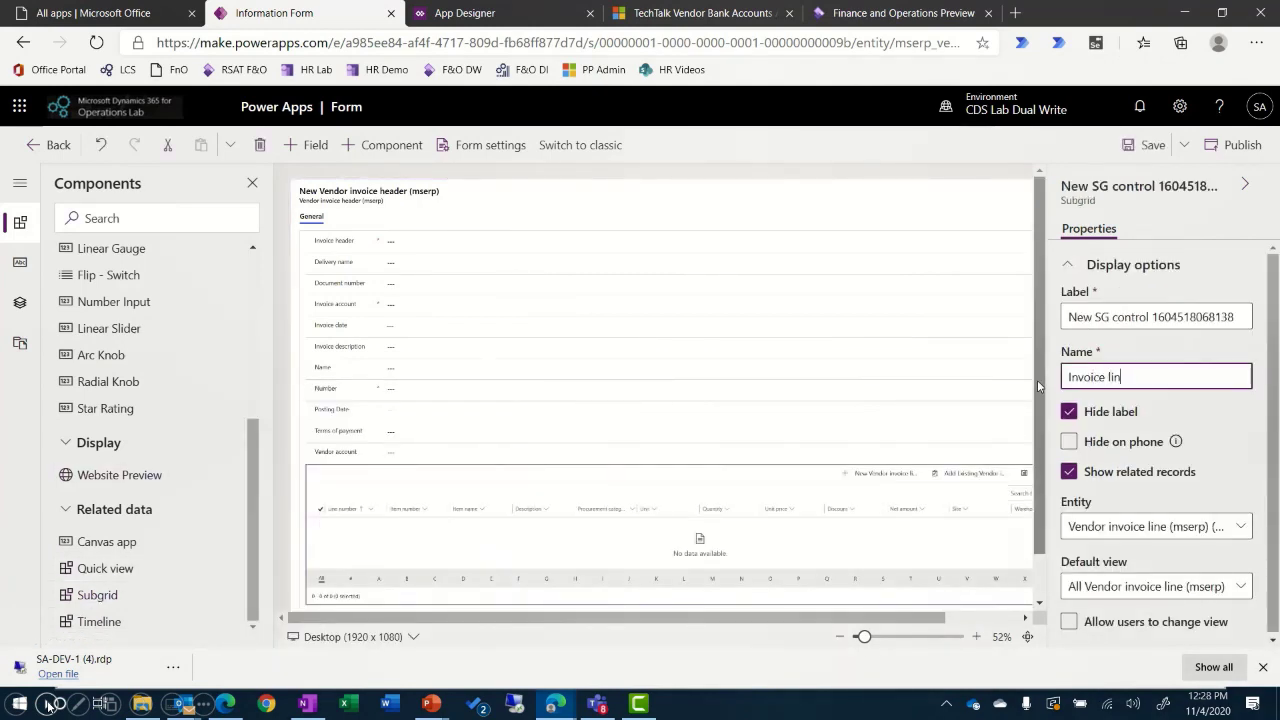
type("es")
left_click(1069, 411)
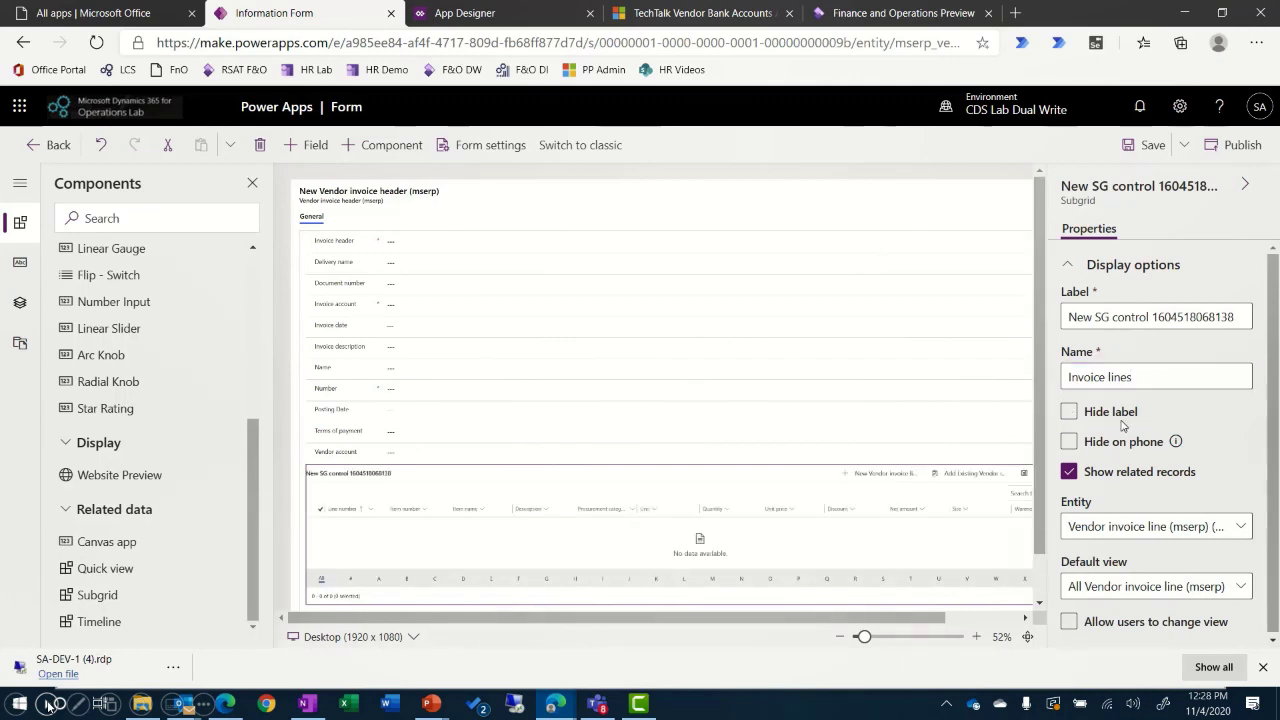
triple_click(1090, 317)
type("Invoice line")
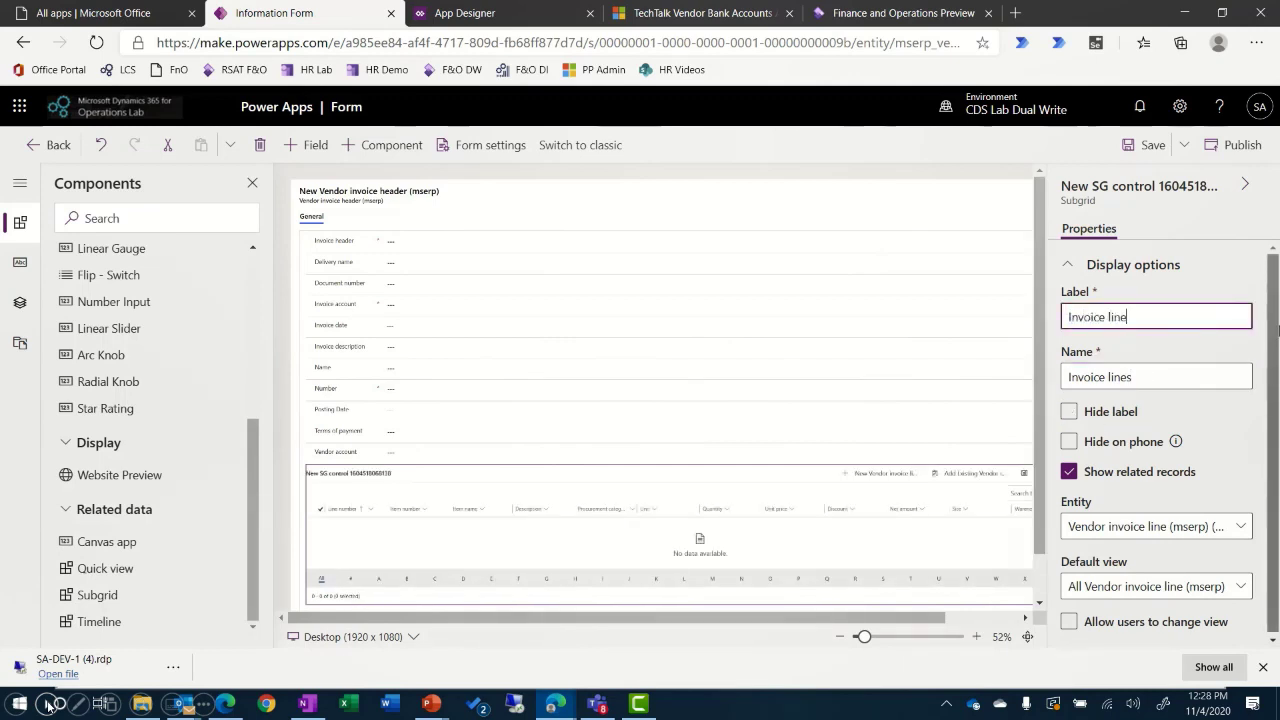
type("s")
left_click(1068, 413)
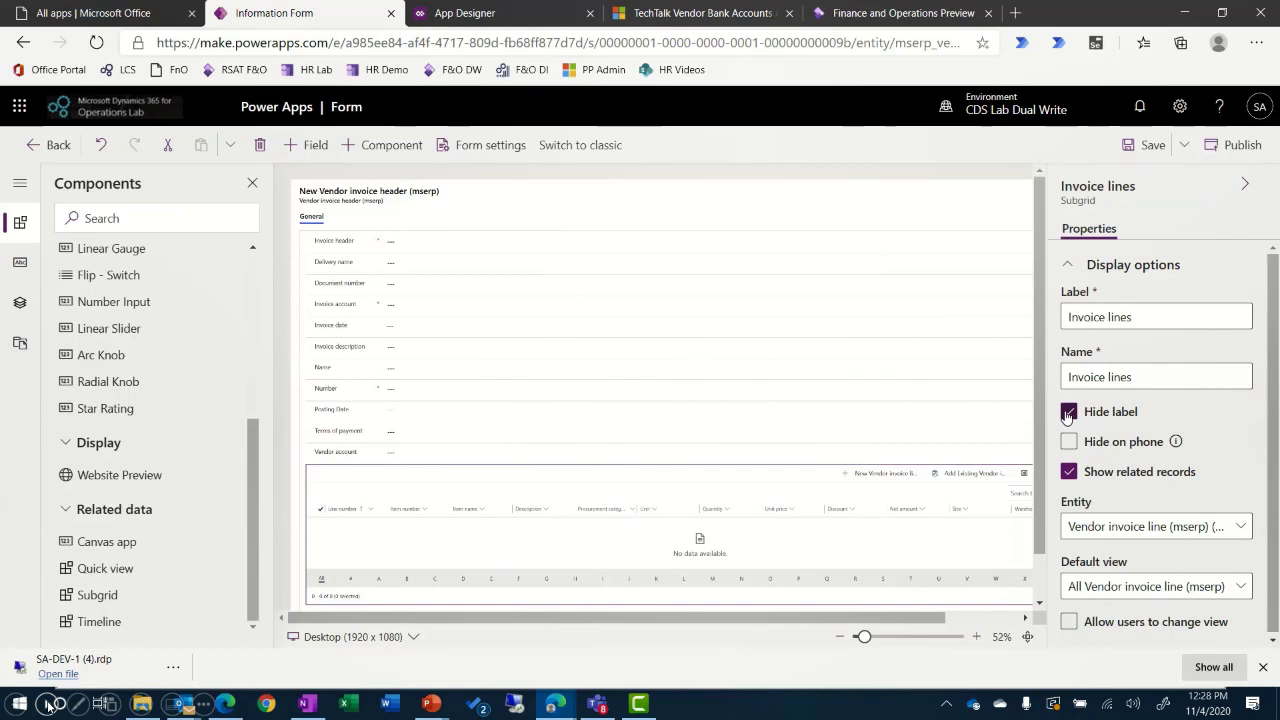
left_click(1069, 412)
left_click(1228, 146)
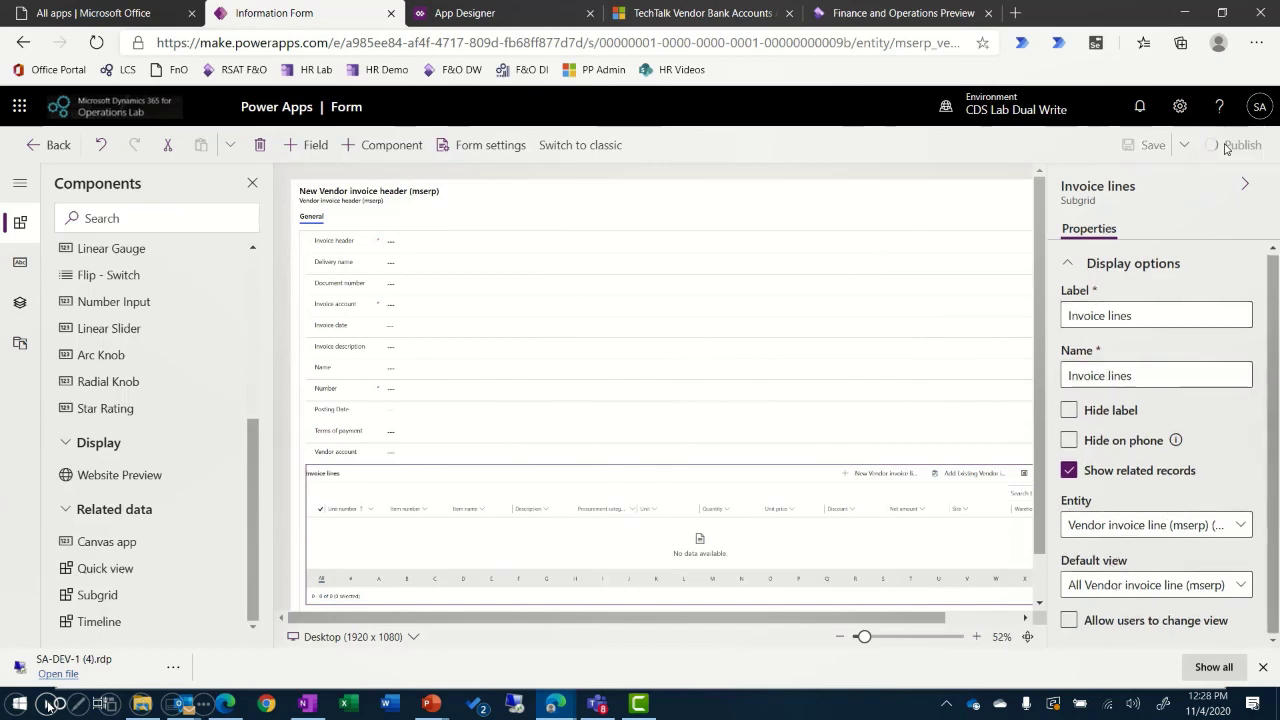
left_click(55, 146)
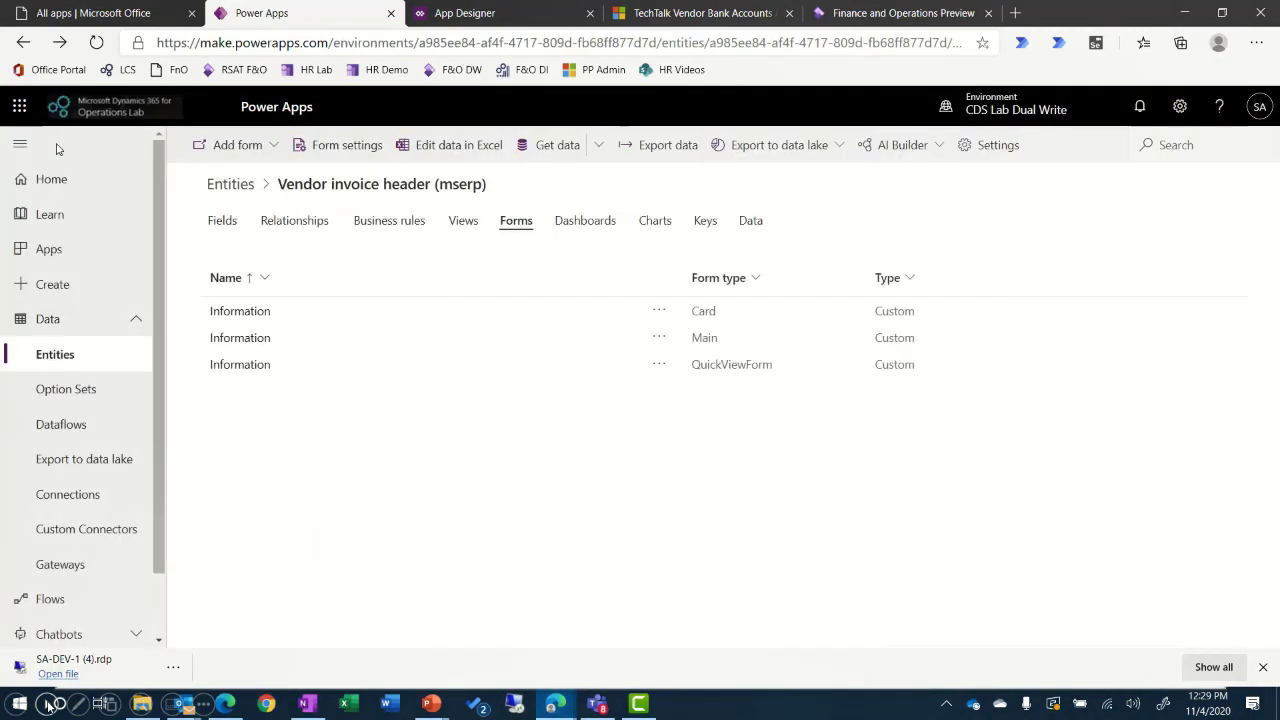
- Open the Supplier Management model-driven app from its solution and open the app's site map for editing
scroll(60, 600, "down", 2)
left_click(64, 632)
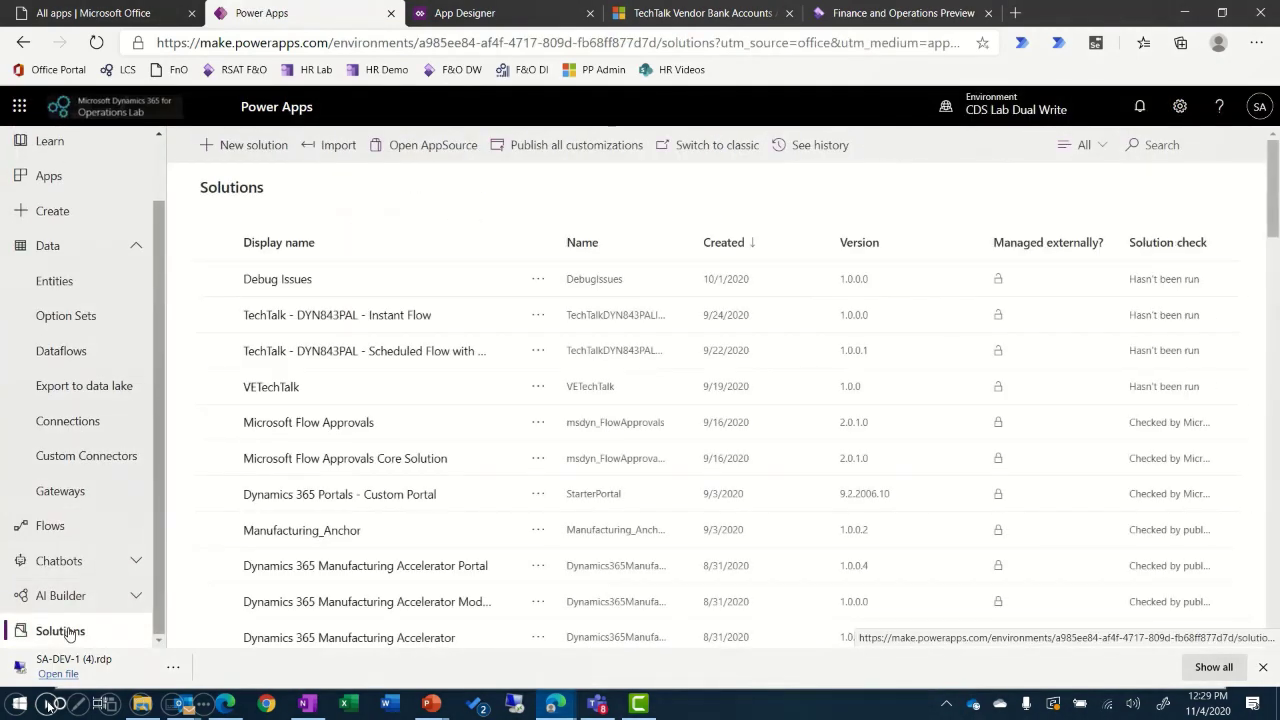
scroll(370, 450, "down", 3)
left_click(371, 443)
scroll(375, 460, "down", 2)
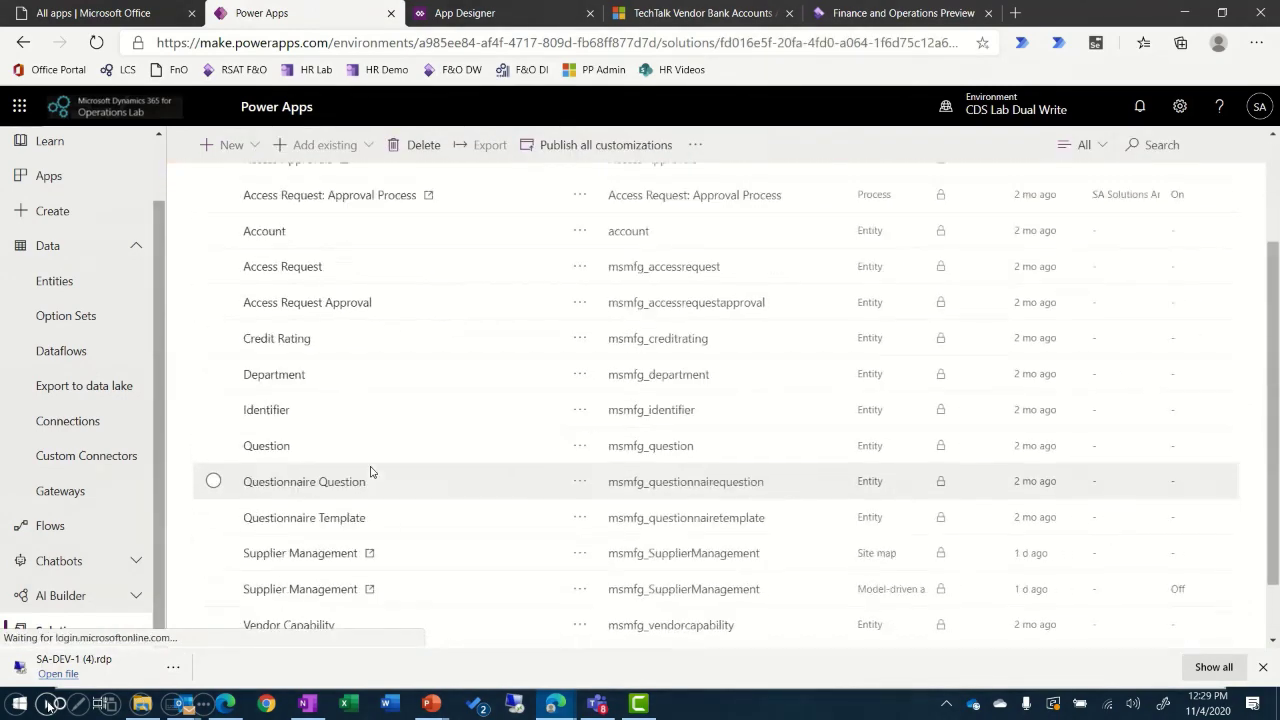
scroll(370, 471, "down", 1)
left_click(278, 515)
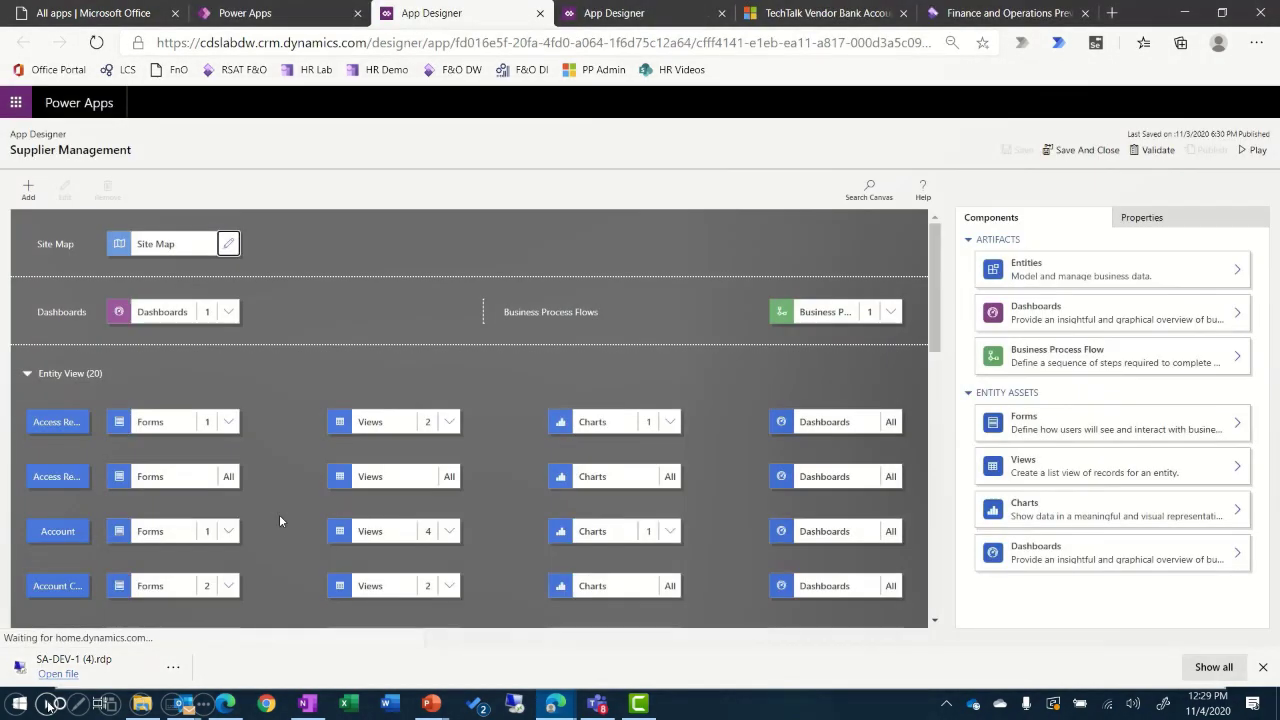
left_click(229, 244)
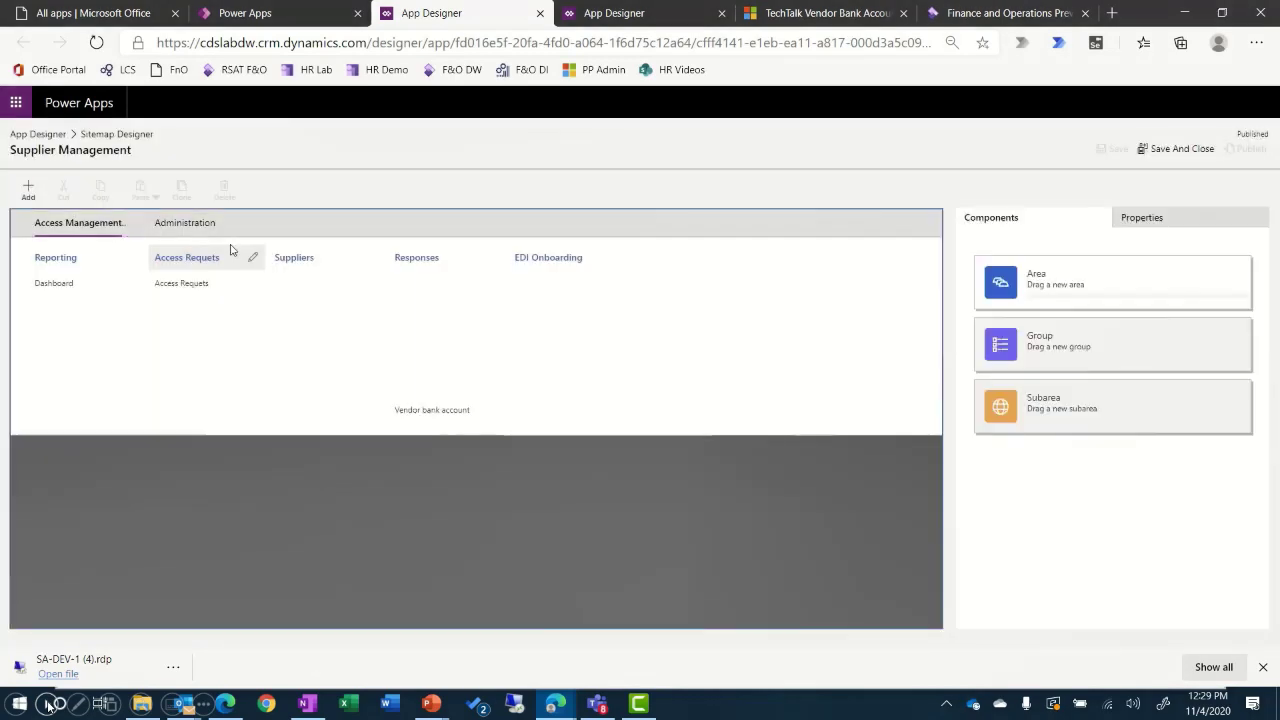
- Add a group titled "Transactions" with the ID "VendorTransactions" to the Access Management area
left_click(78, 222)
left_click(28, 190)
left_click(32, 251)
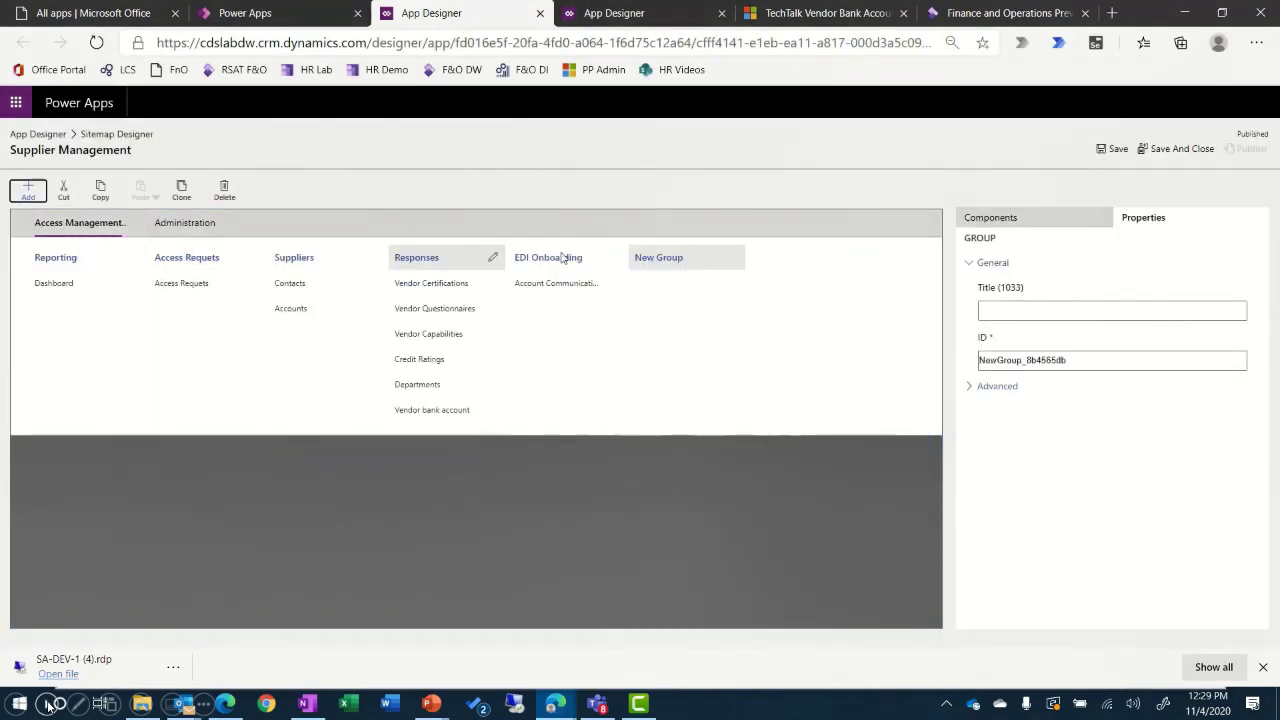
left_click(1021, 313)
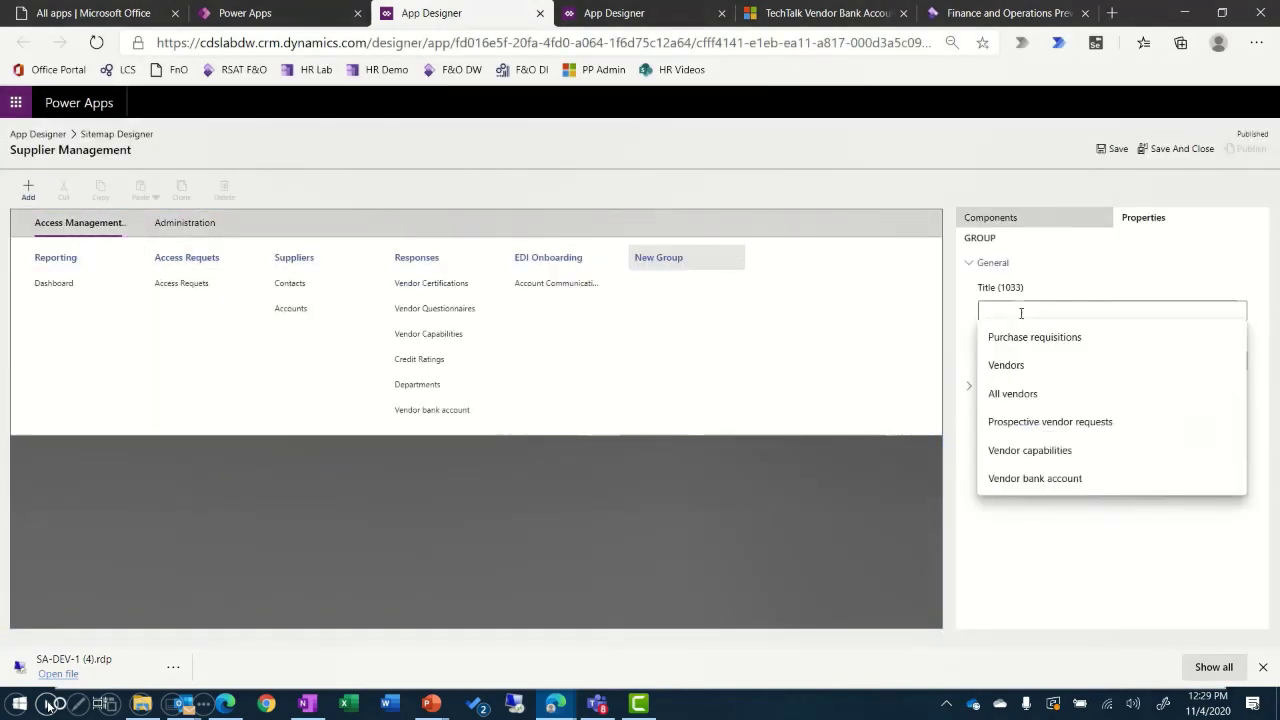
type("Transactions")
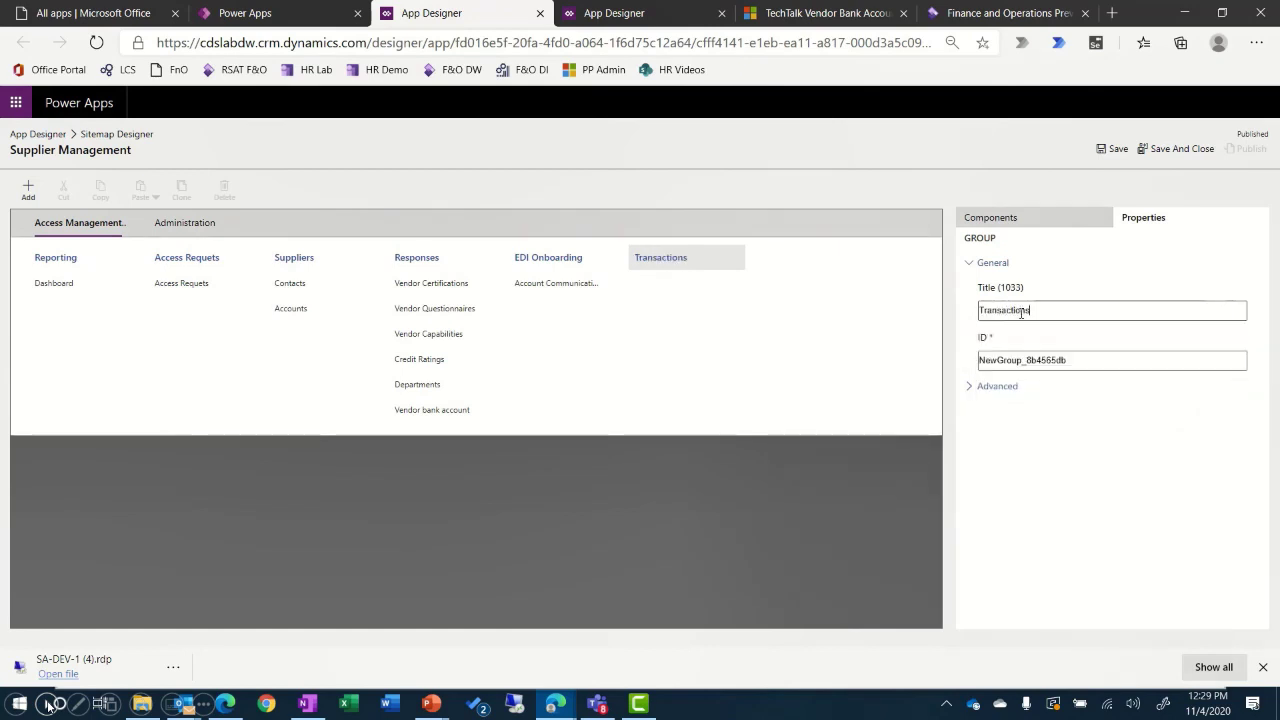
key("Tab")
type("Vendo")
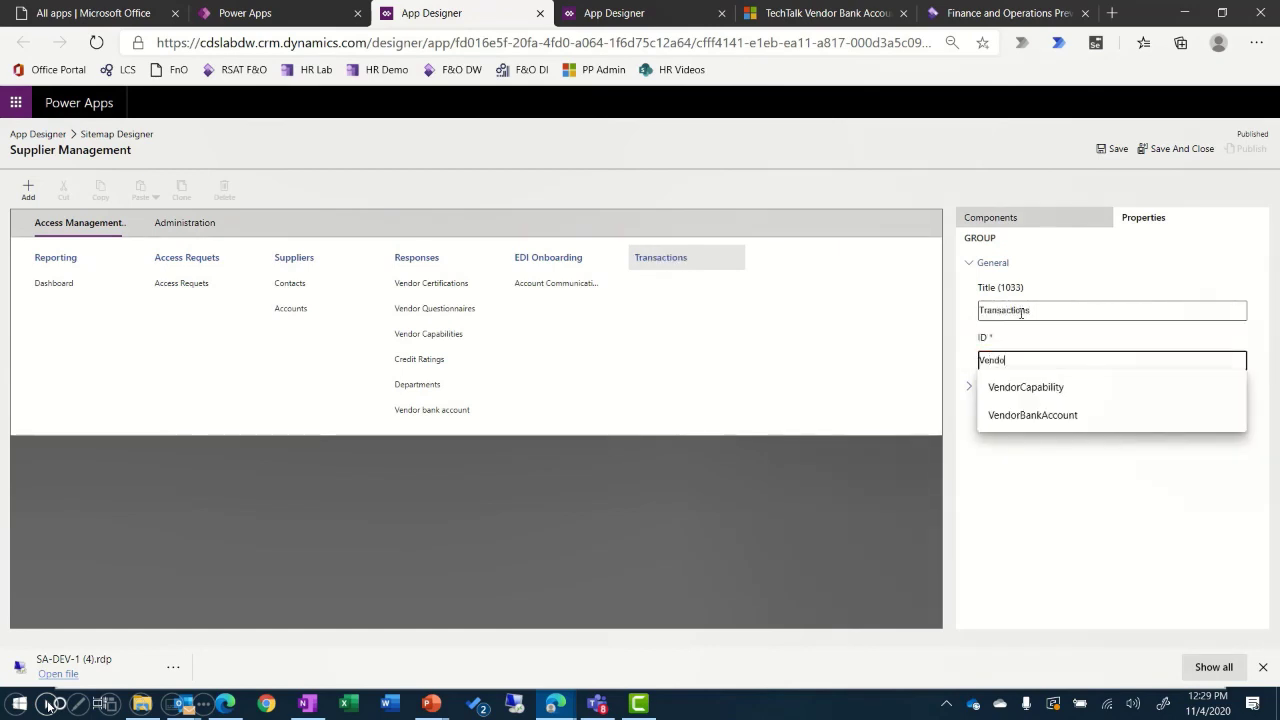
type("rTransactions")
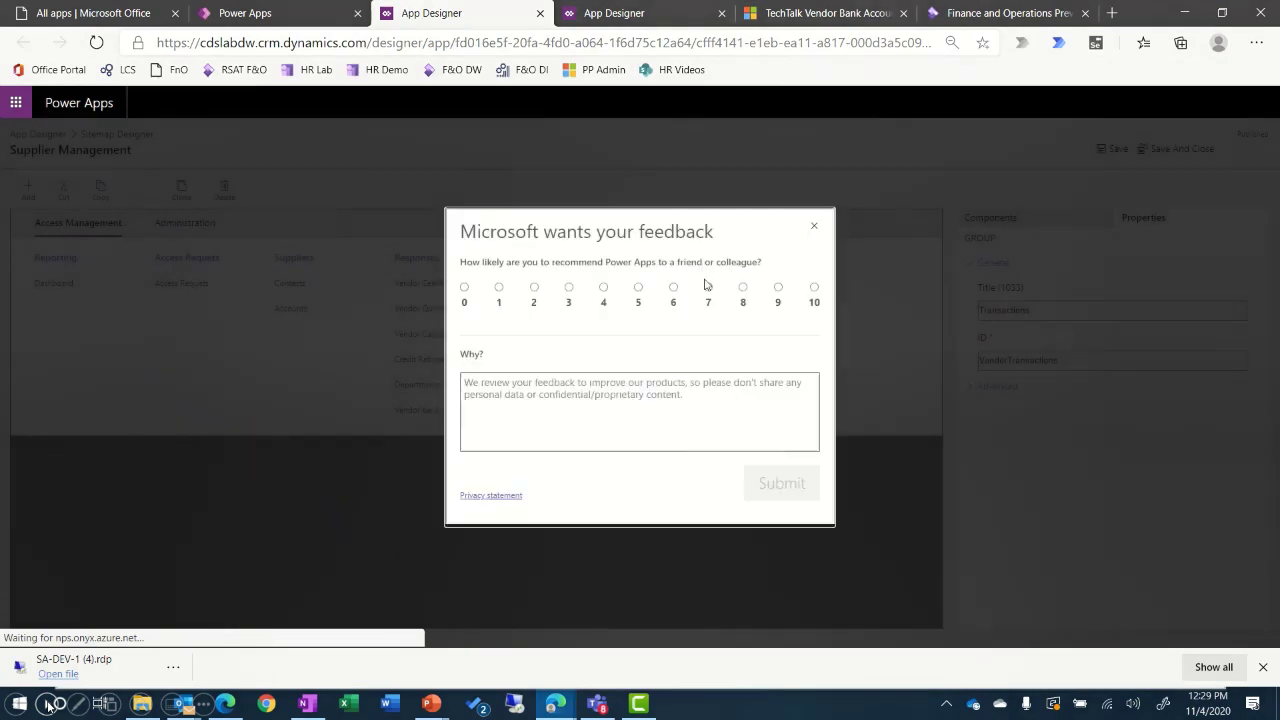
left_click(814, 226)
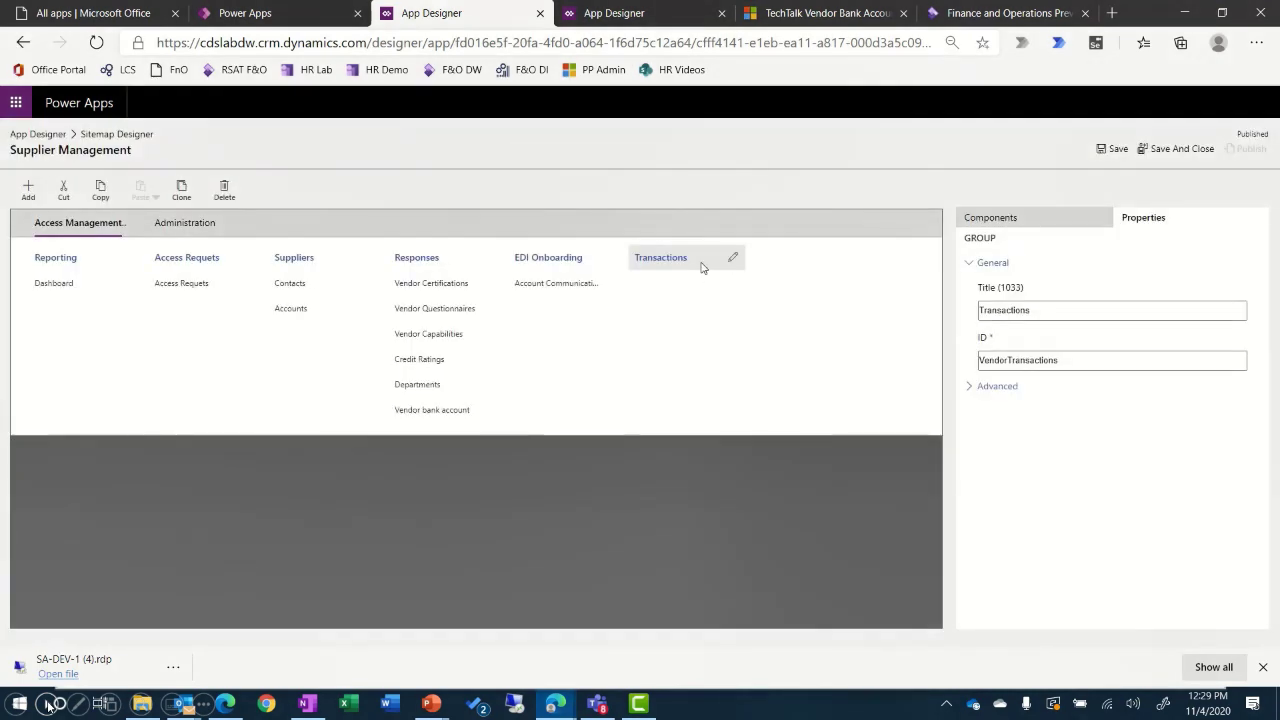
- Add a subarea to the Transactions group with type Entity and the Vendor invoice header (mserp) entity
left_click(28, 190)
left_click(35, 277)
left_click(1037, 311)
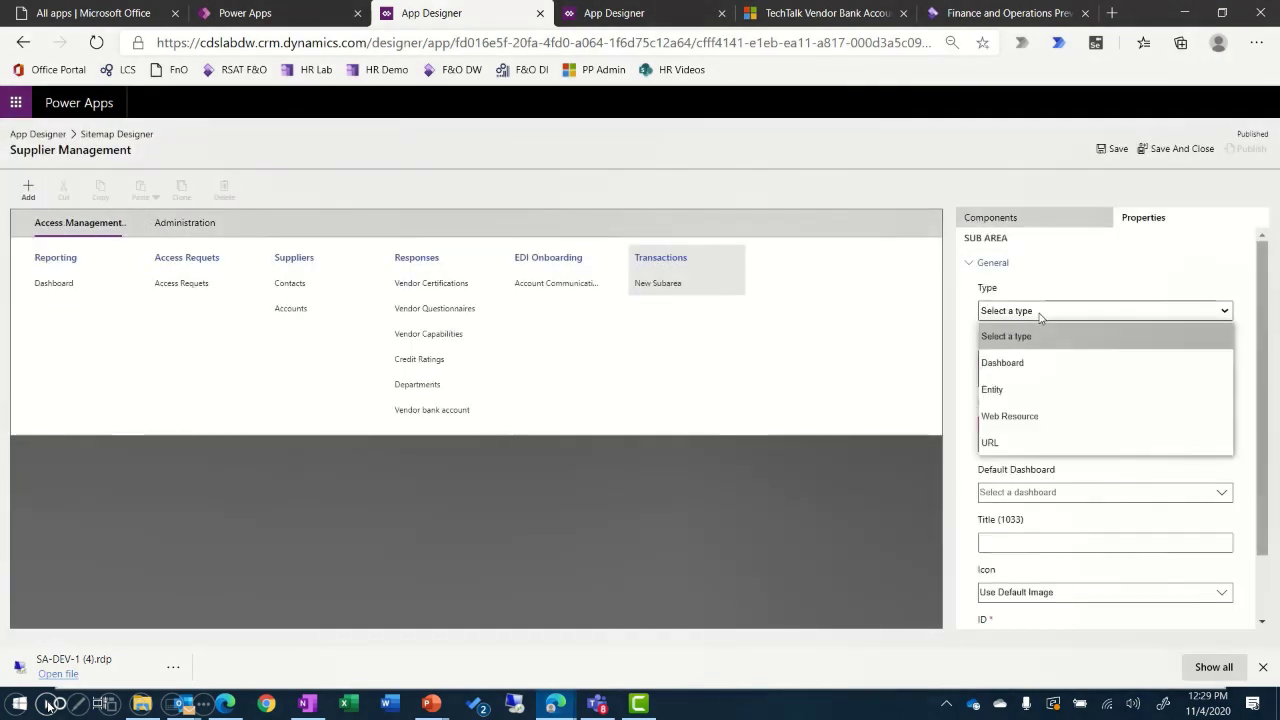
left_click(1006, 392)
left_click(1221, 377)
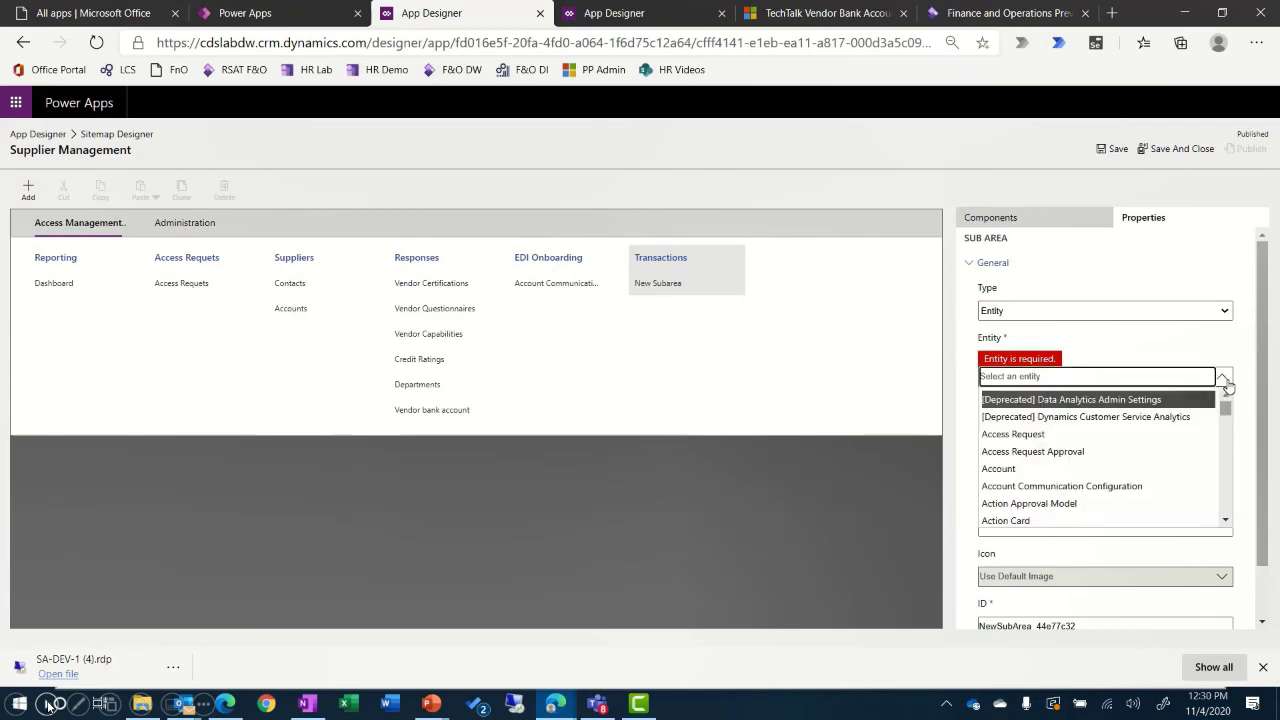
type("vendor")
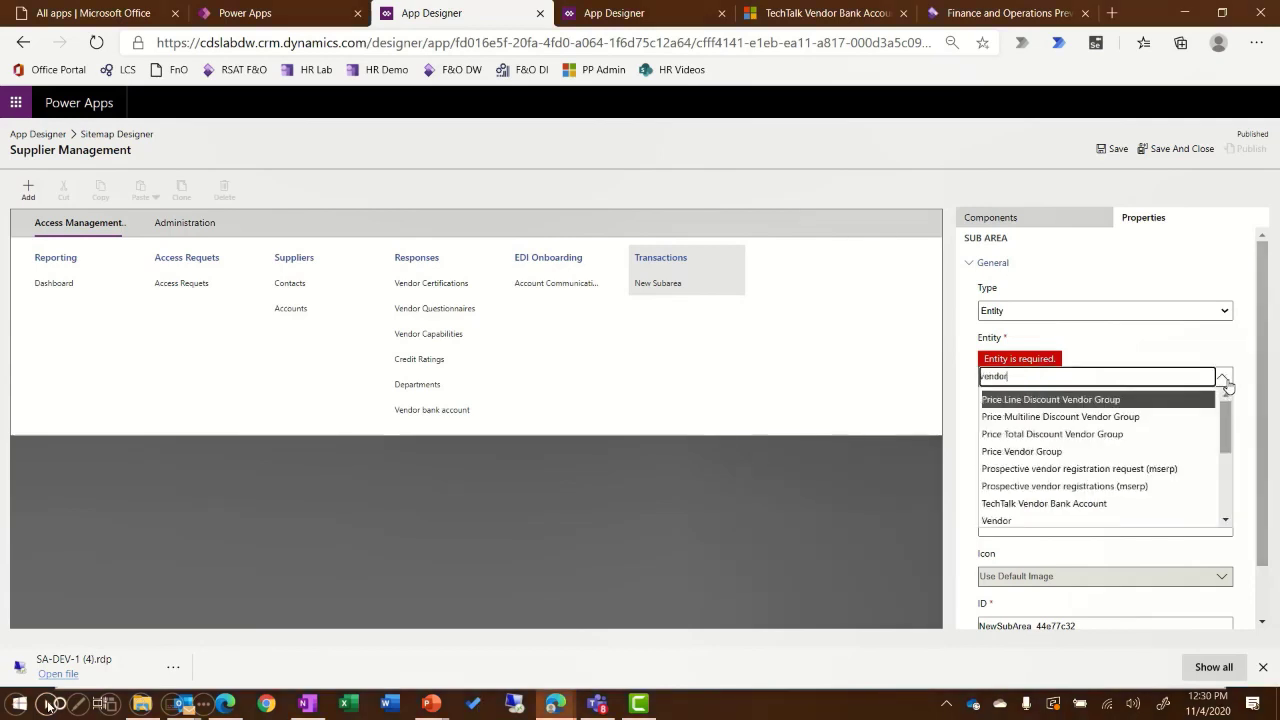
scroll(1206, 443, "down", 5)
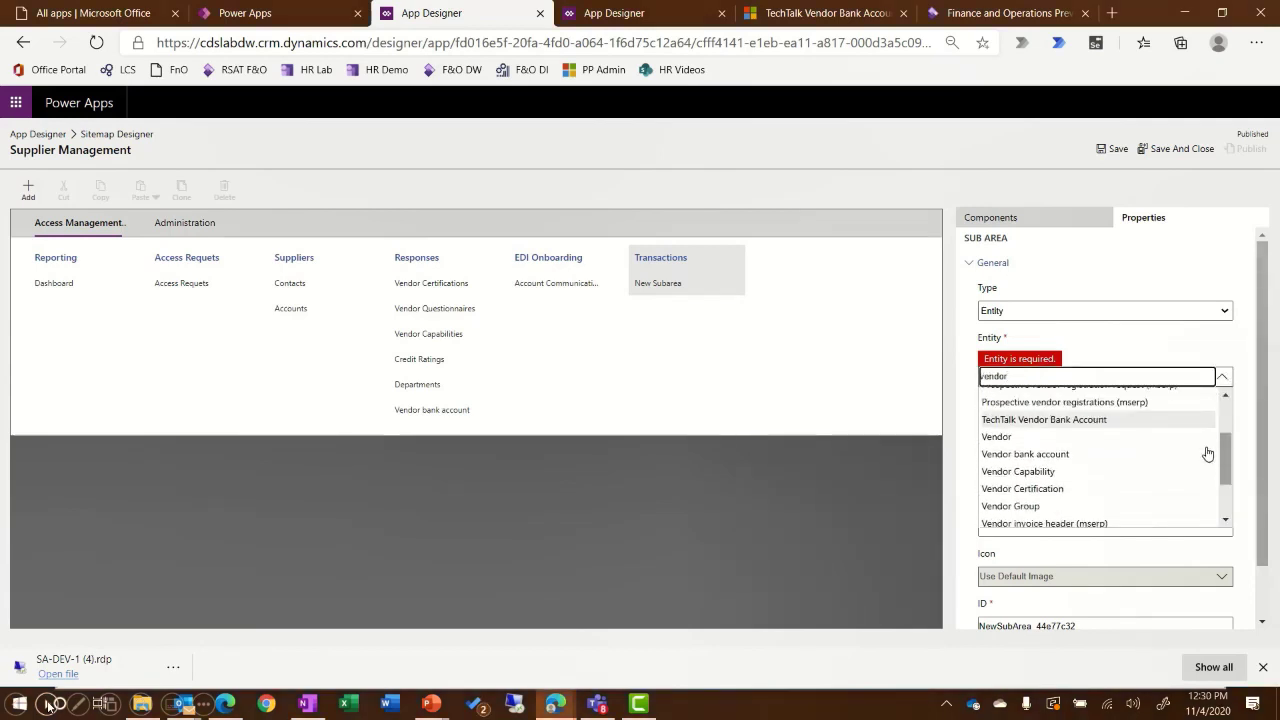
left_click(1058, 459)
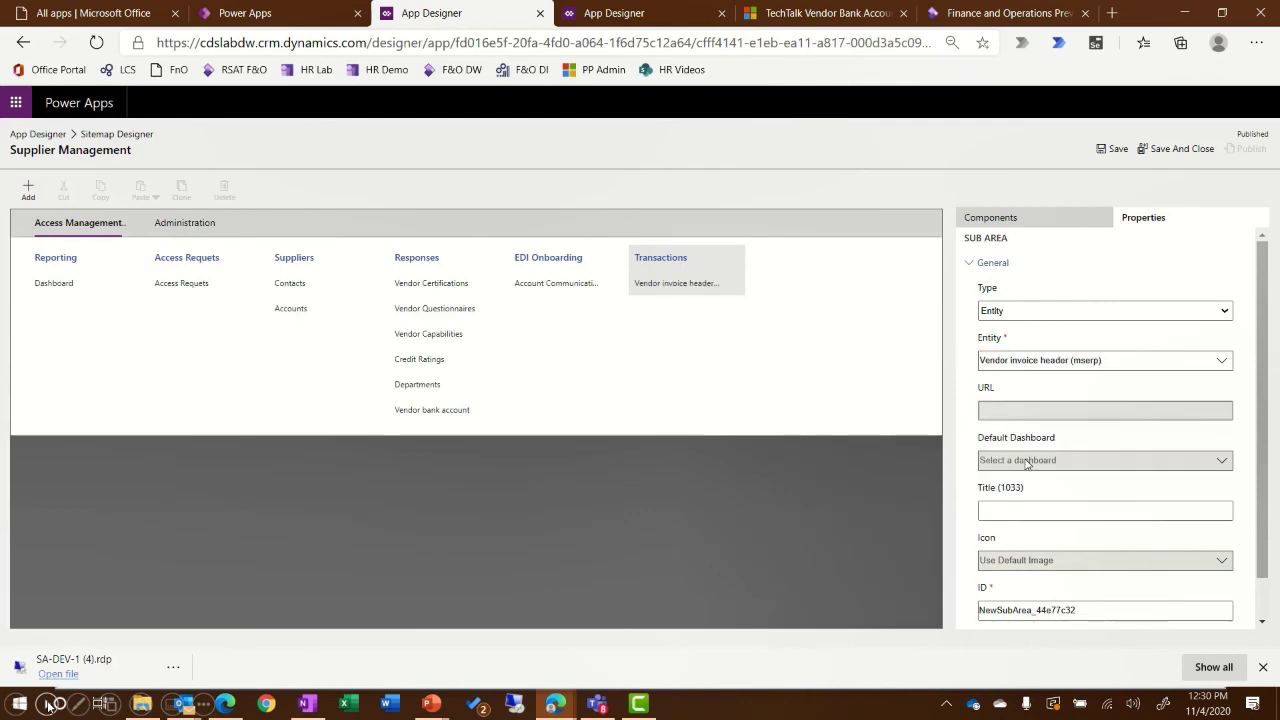
- Set the new subarea's title to "Vendor invoices" and its ID to "VendorInvoices"
left_click(1005, 512)
type("Vendor invoices")
scroll(1037, 560, "down", 2)
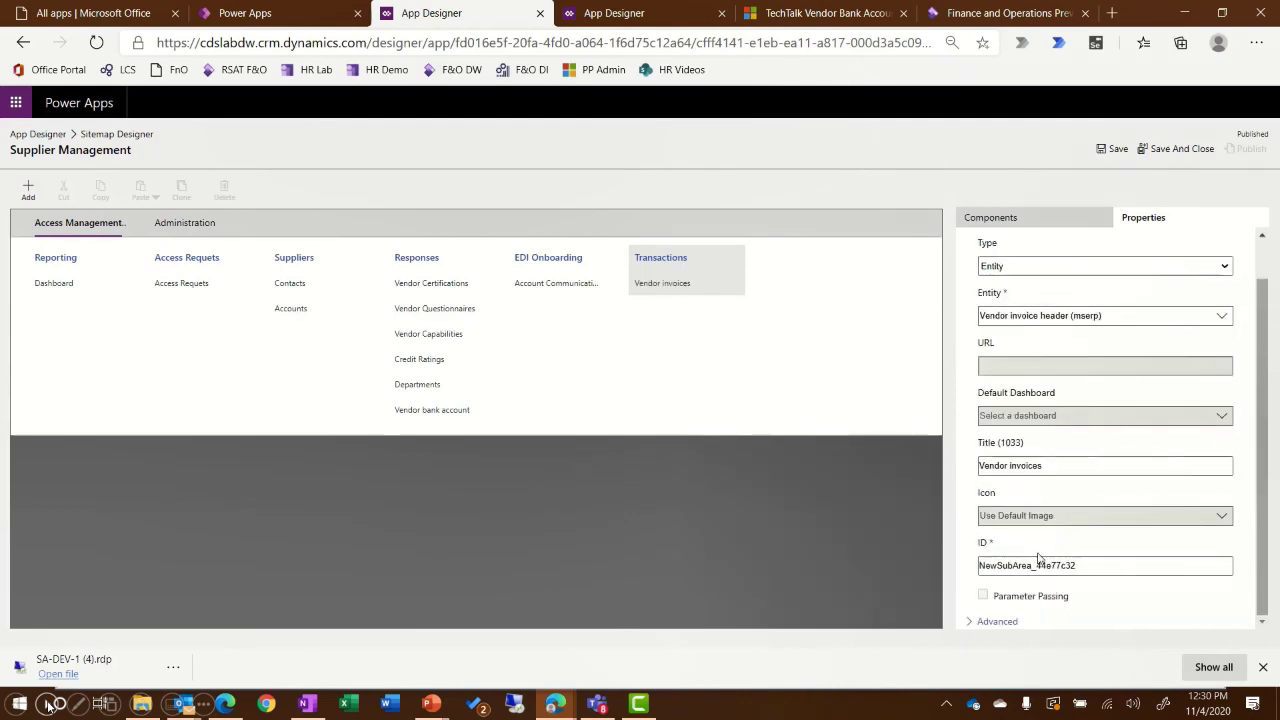
double_click(1037, 565)
type("VendorInvoice")
key("BackSpace")
key("BackSpace")
key("BackSpace")
key("BackSpace")
key("BackSpace")
key("BackSpace")
key("BackSpace")
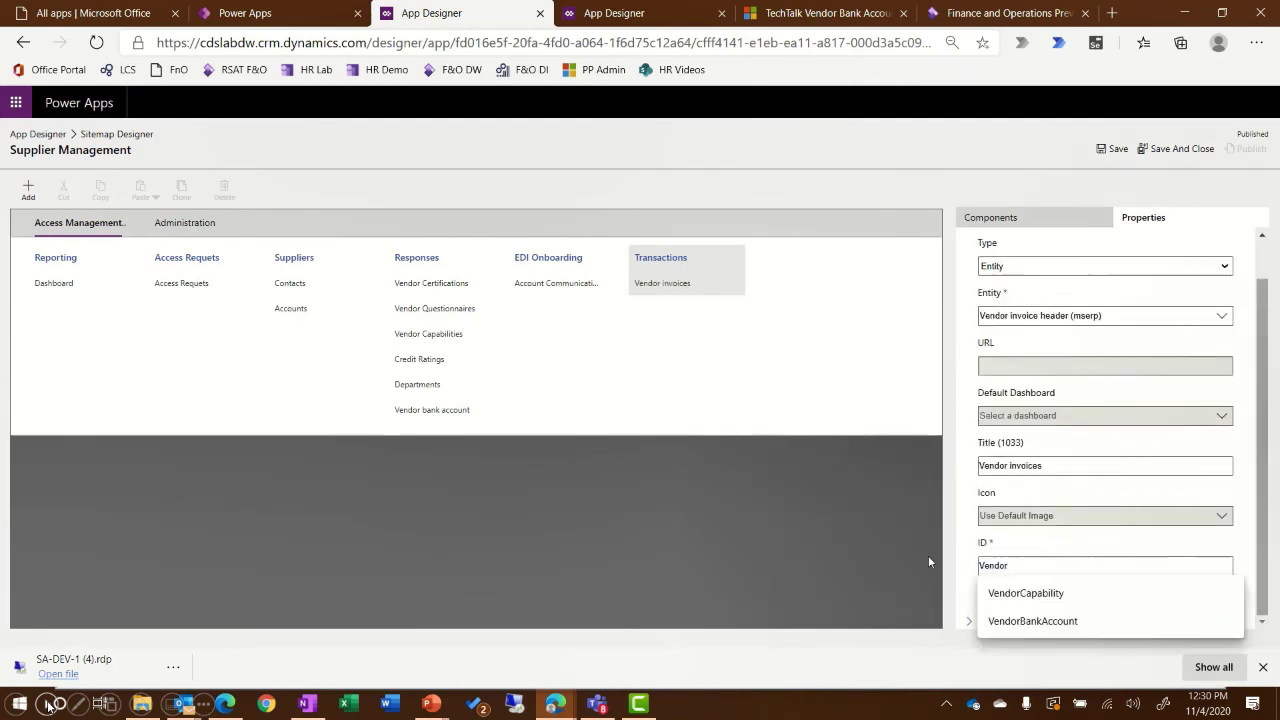
type("Invoices")
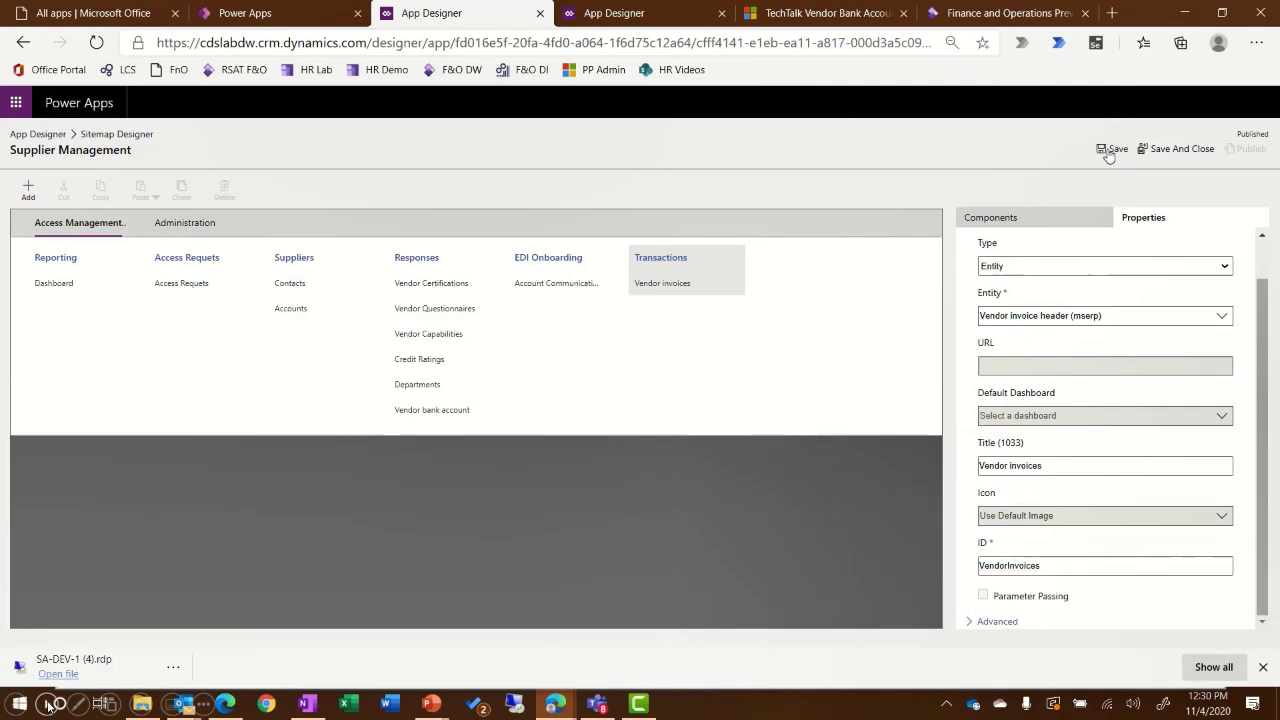
- Save and publish the site map, and return to the app's component overview
left_click(1107, 149)
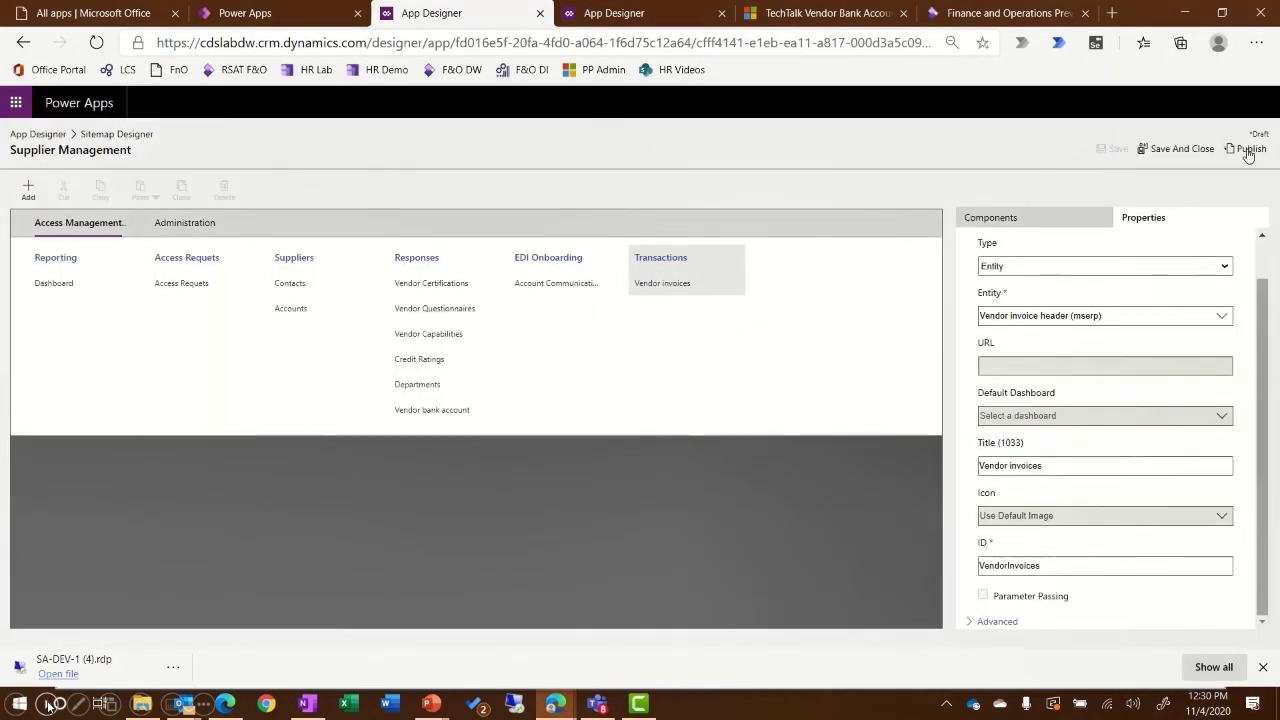
left_click(1247, 150)
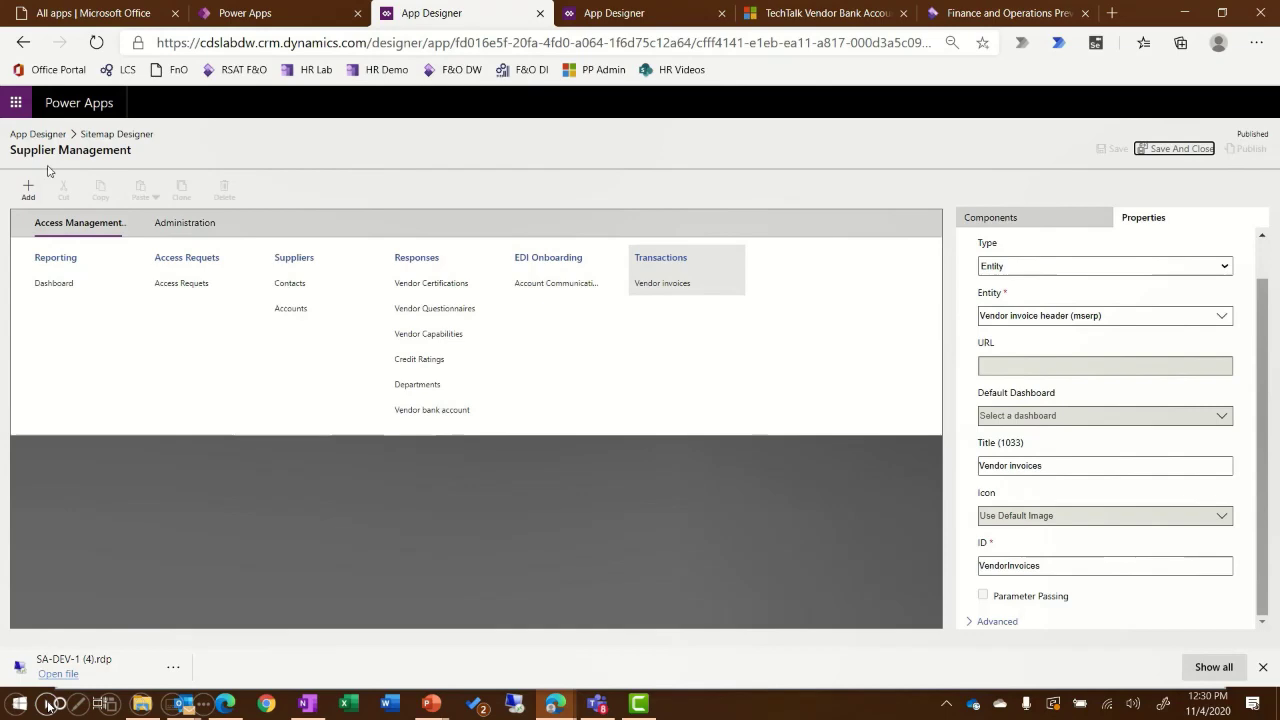
left_click(33, 134)
- Limit the Vendor invoice header (mserp) forms to the main Information form, and save and publish the app
scroll(121, 453, "down", 10)
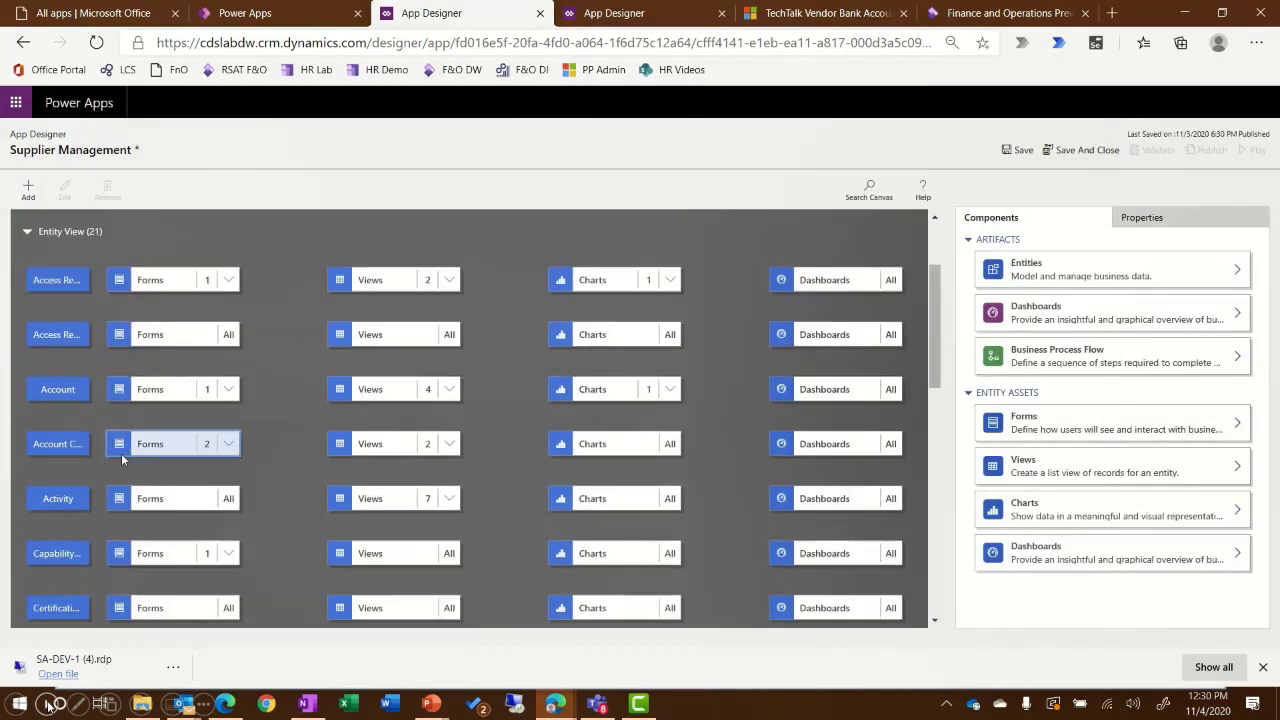
scroll(121, 453, "down", 1)
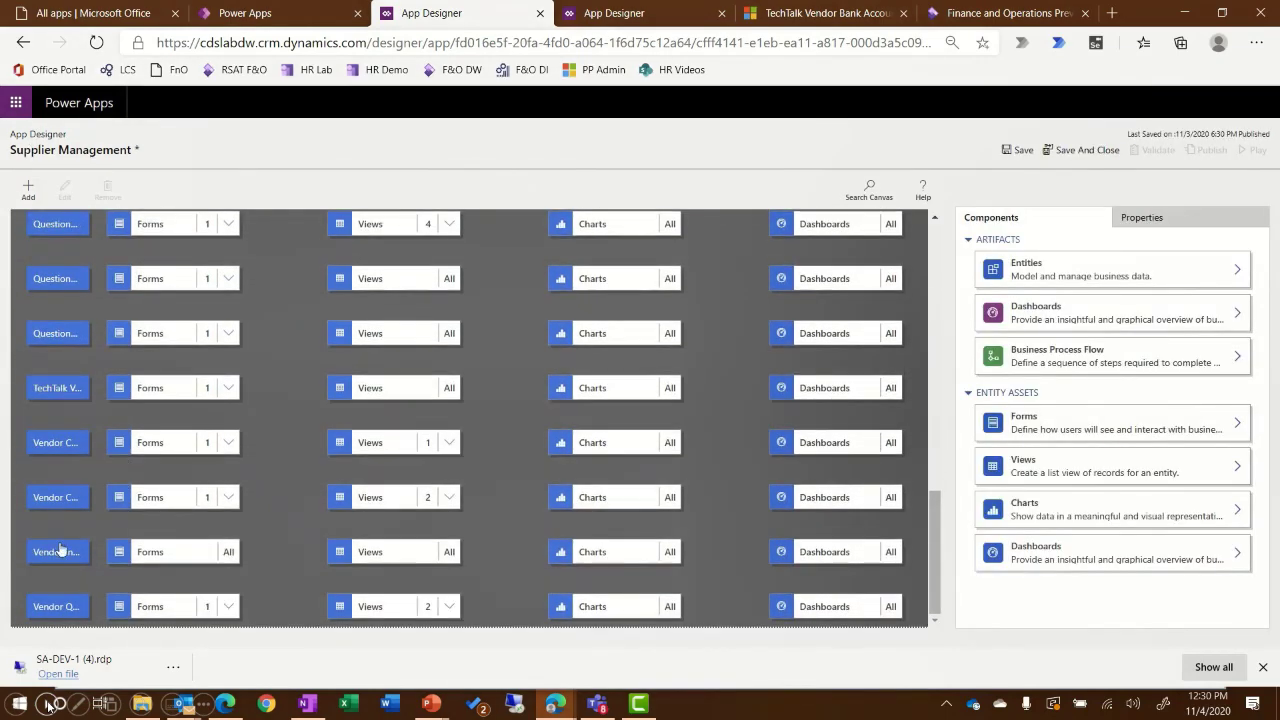
left_click(222, 557)
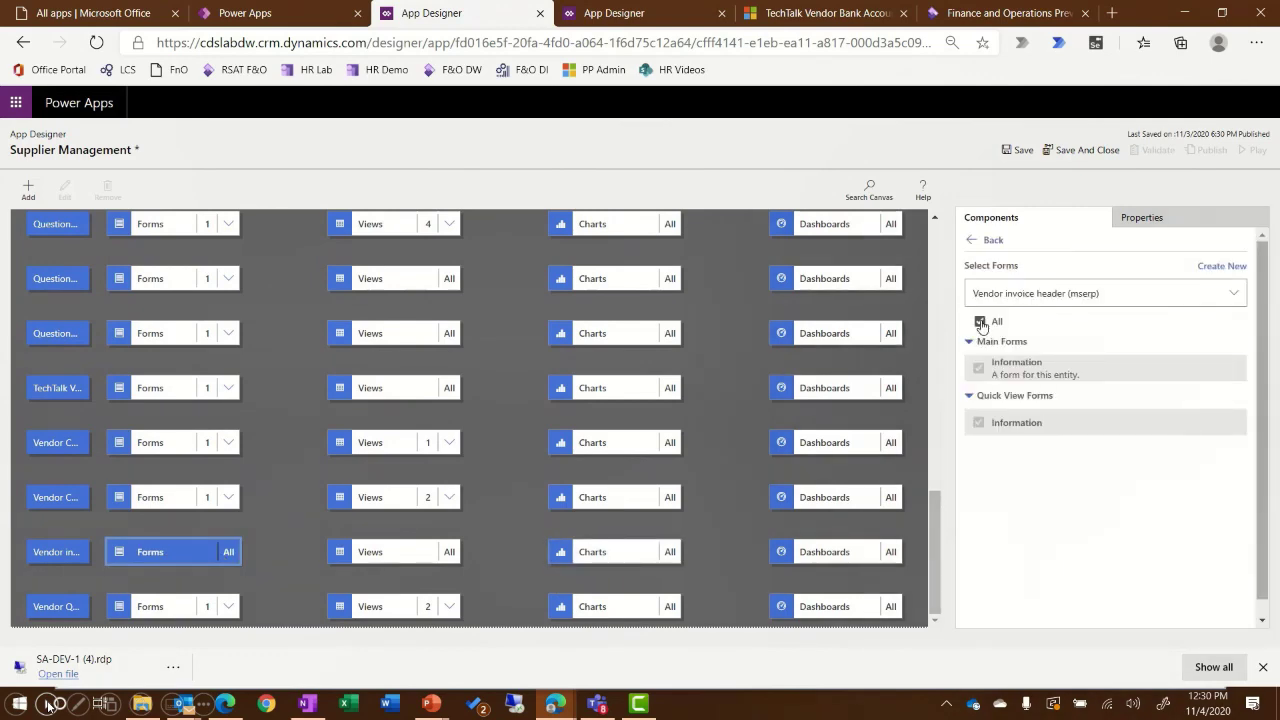
left_click(1020, 150)
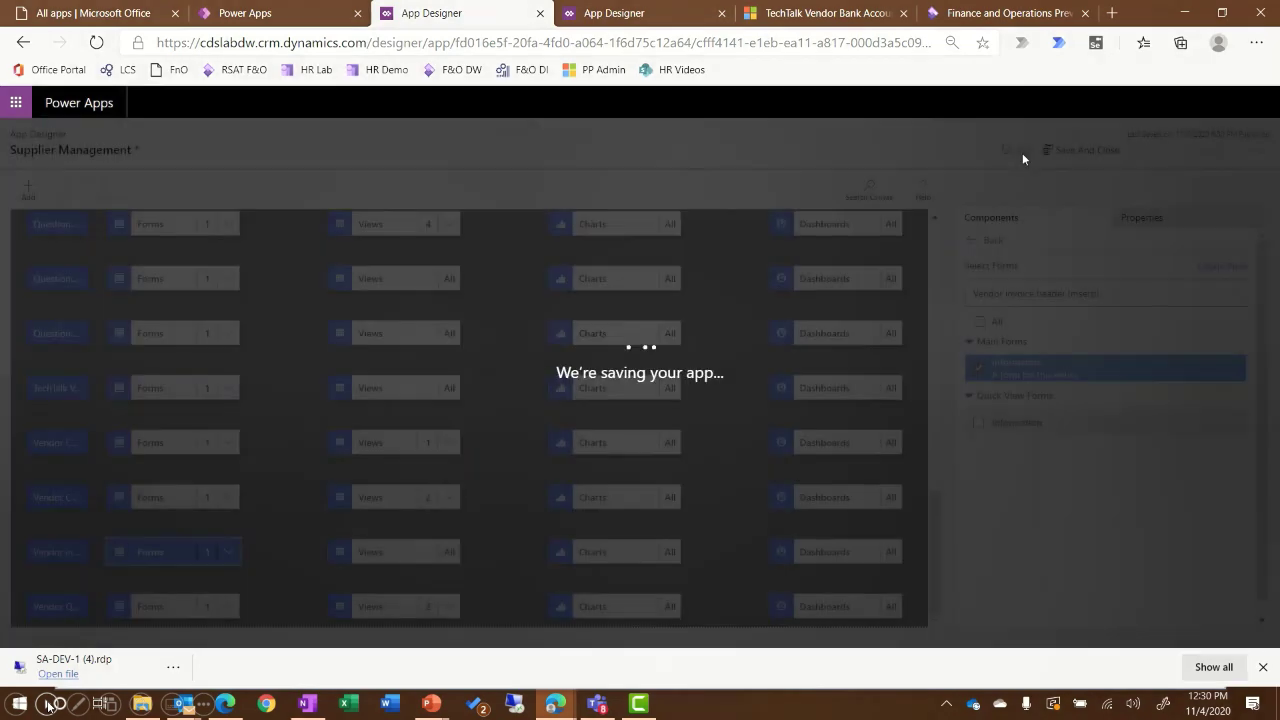
left_click(1200, 151)
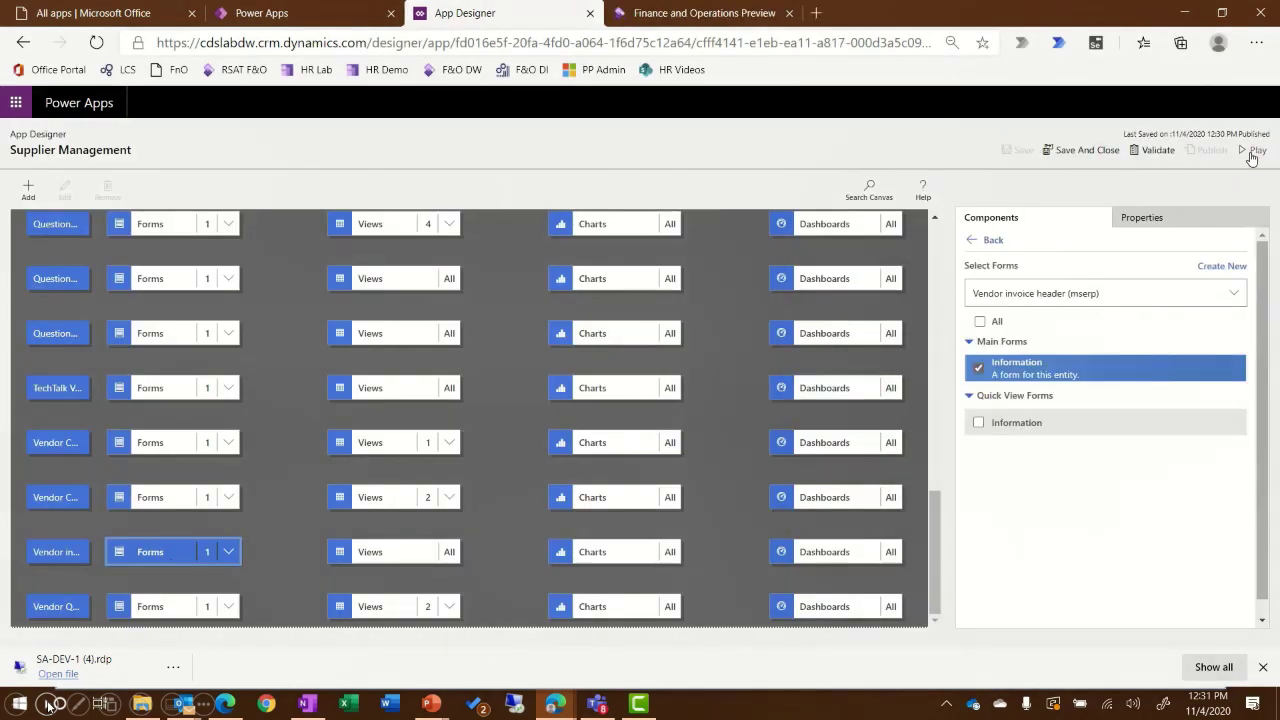
- Run the Supplier Management app and open the first record under Vendor invoices to examine its header fields and Invoice lines
left_click(1251, 154)
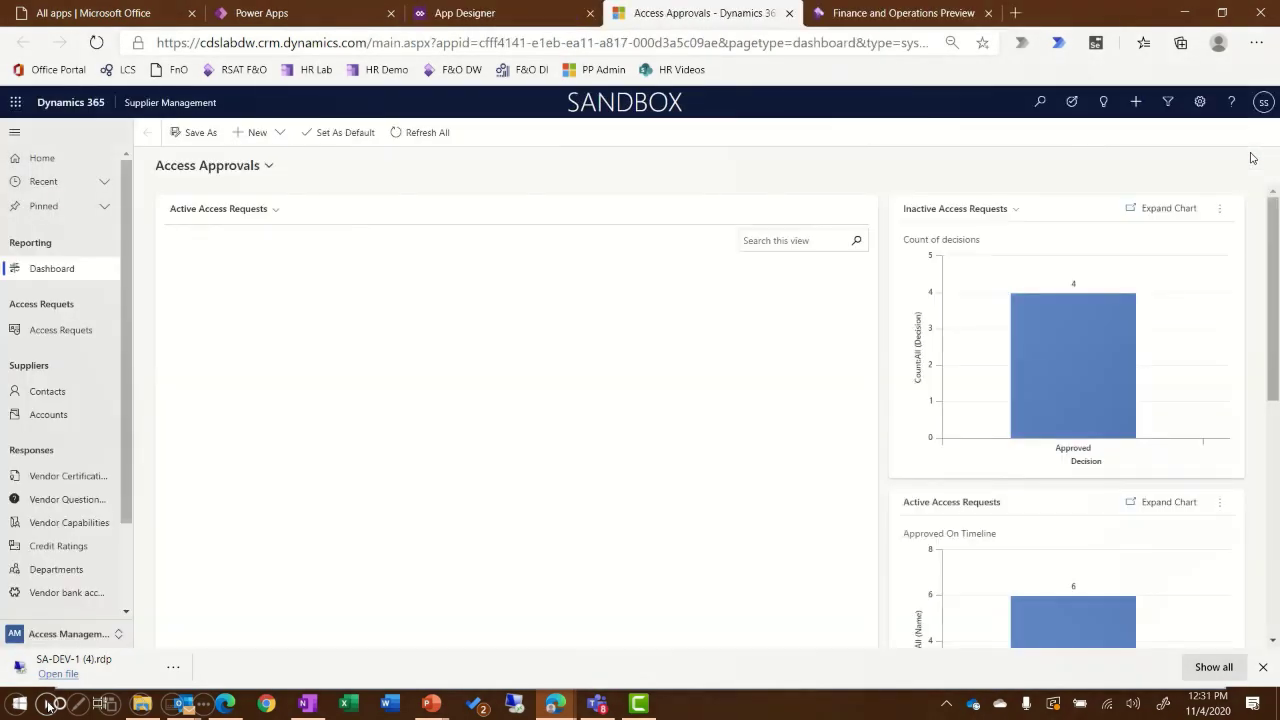
scroll(60, 400, "down", 2)
left_click(56, 609)
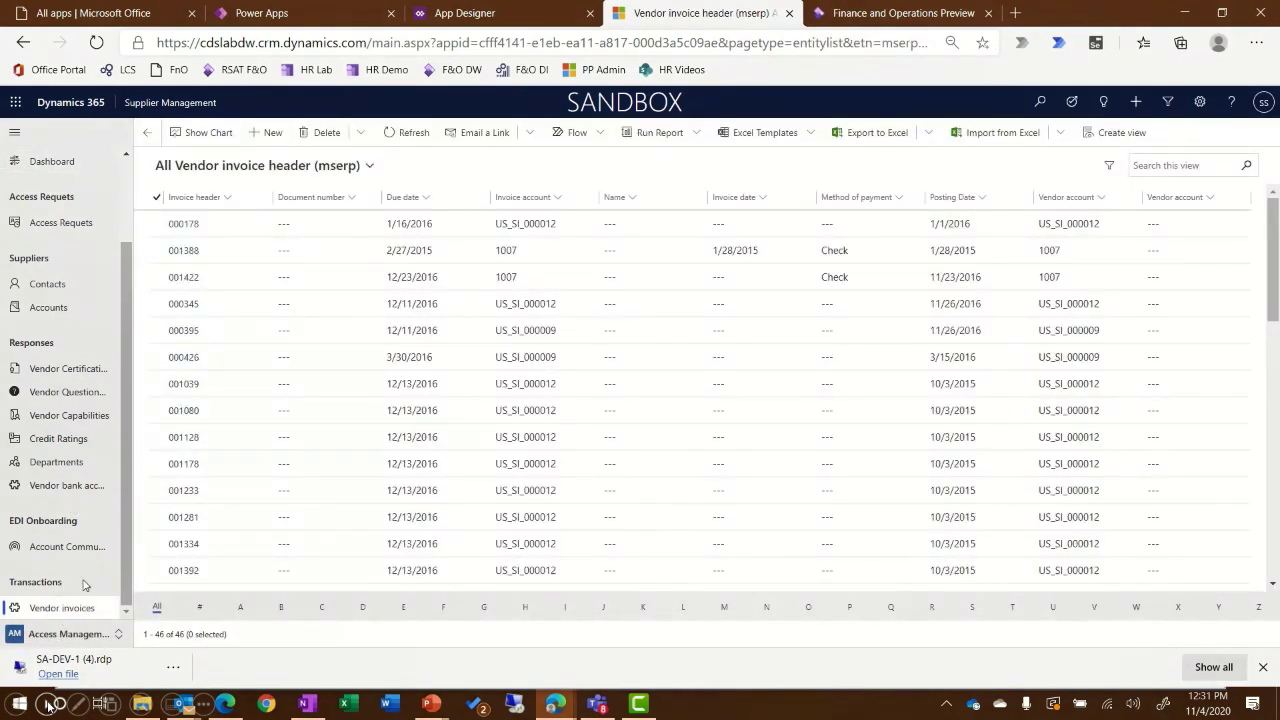
left_click(183, 225)
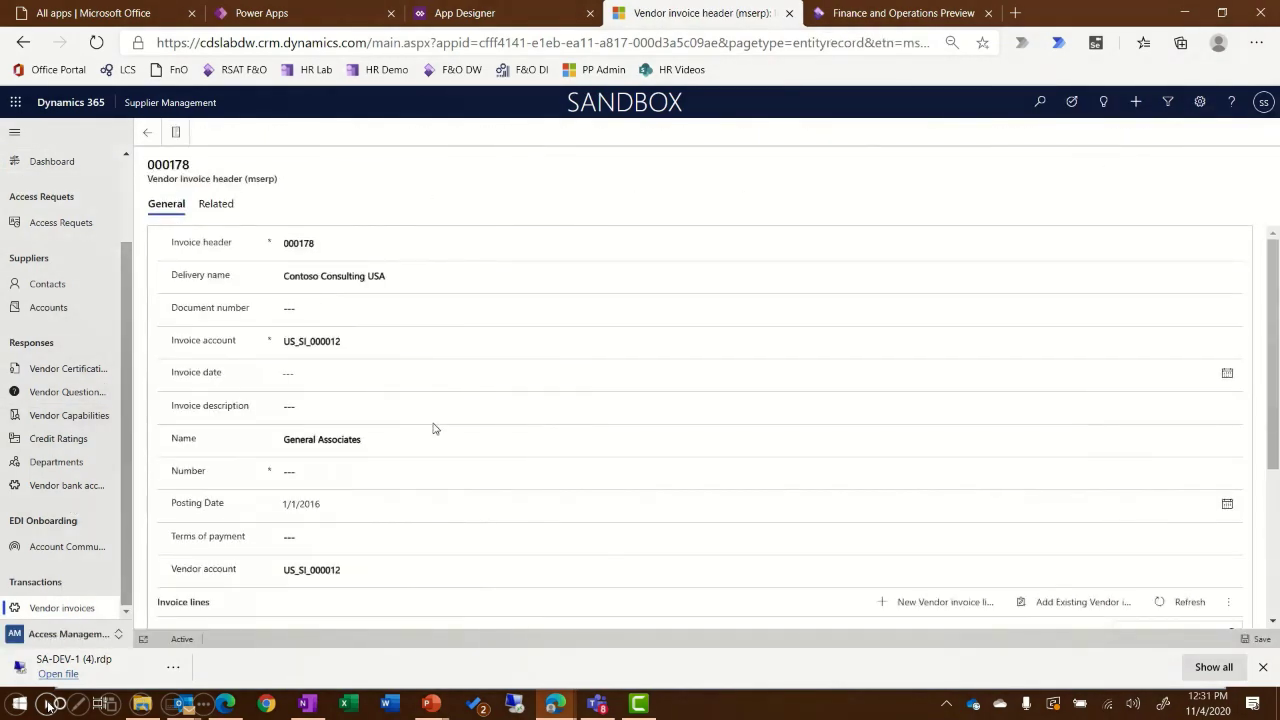
scroll(440, 455, "down", 3)
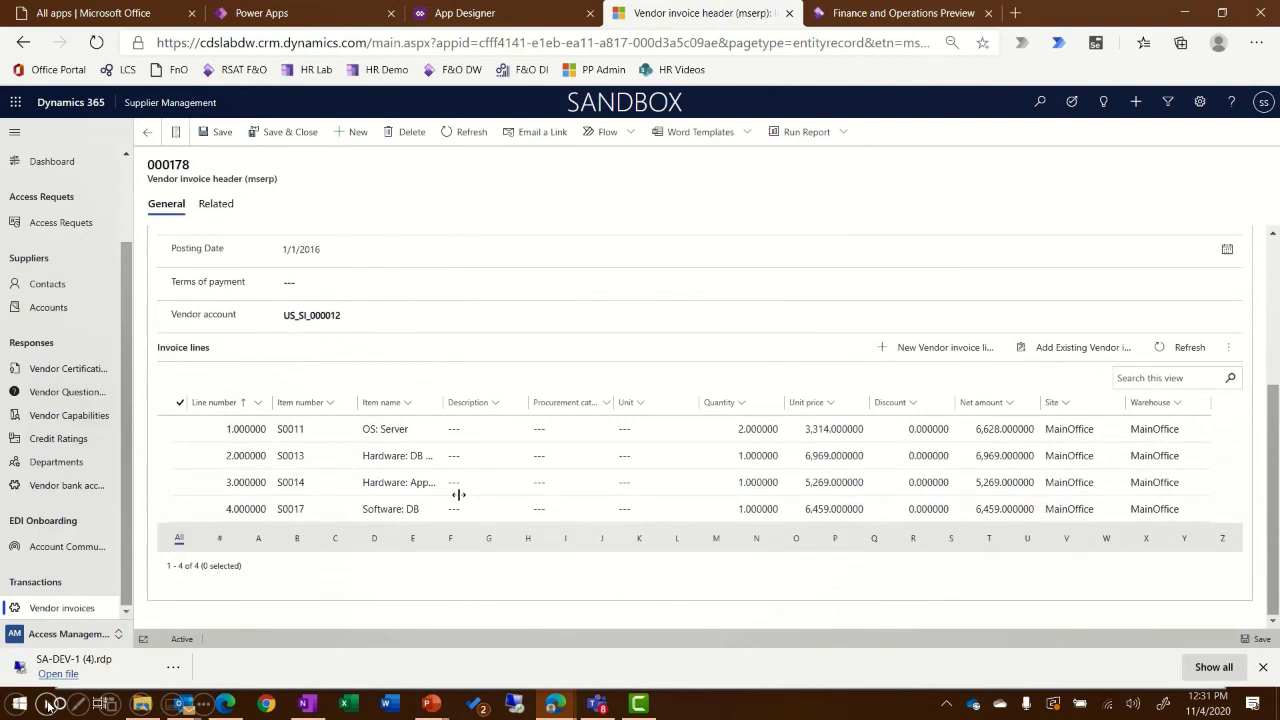
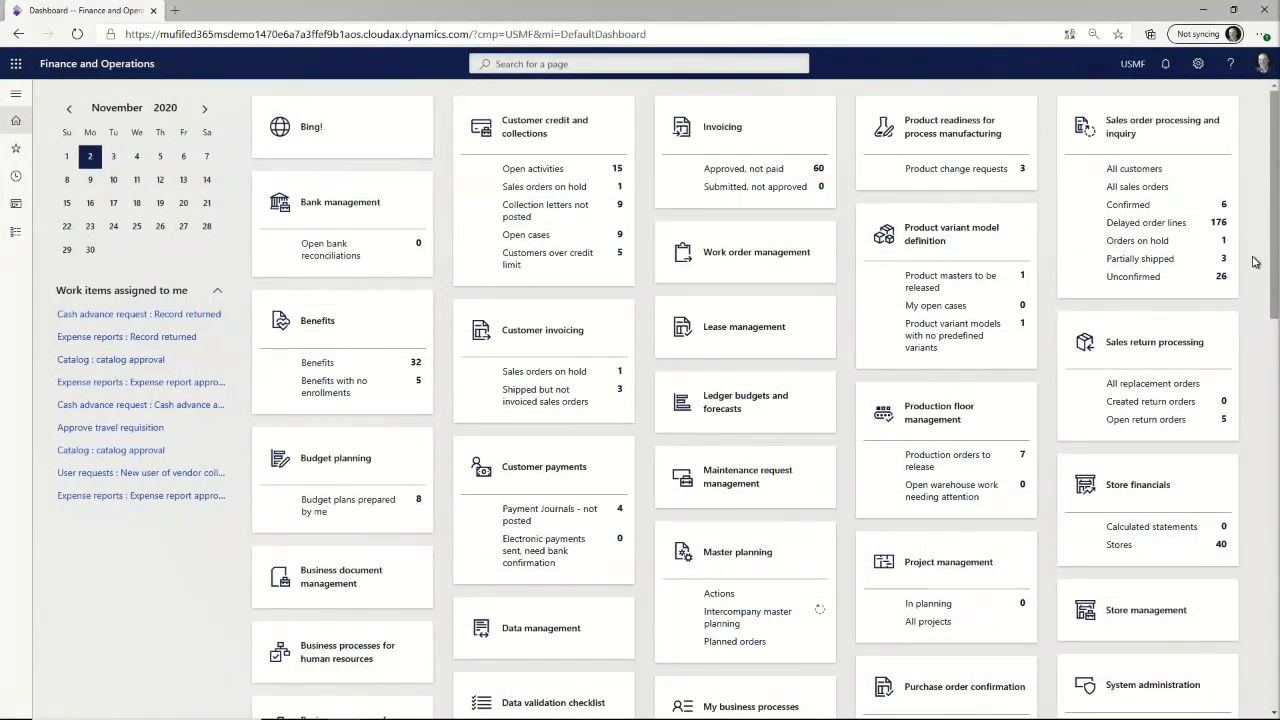
- In Finance and Operations, personalize the default dashboard and start adding a page of type Website
right_click(1252, 262)
left_click(1222, 287)
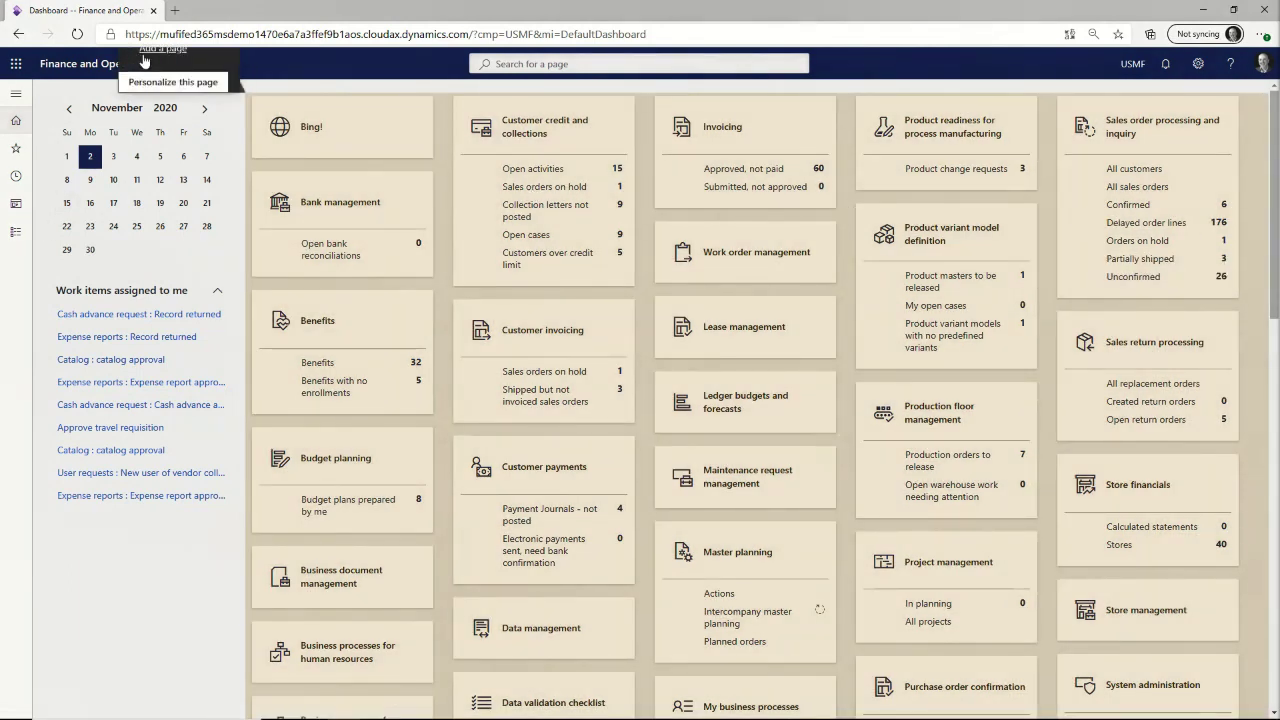
scroll(220, 122, "down", 3)
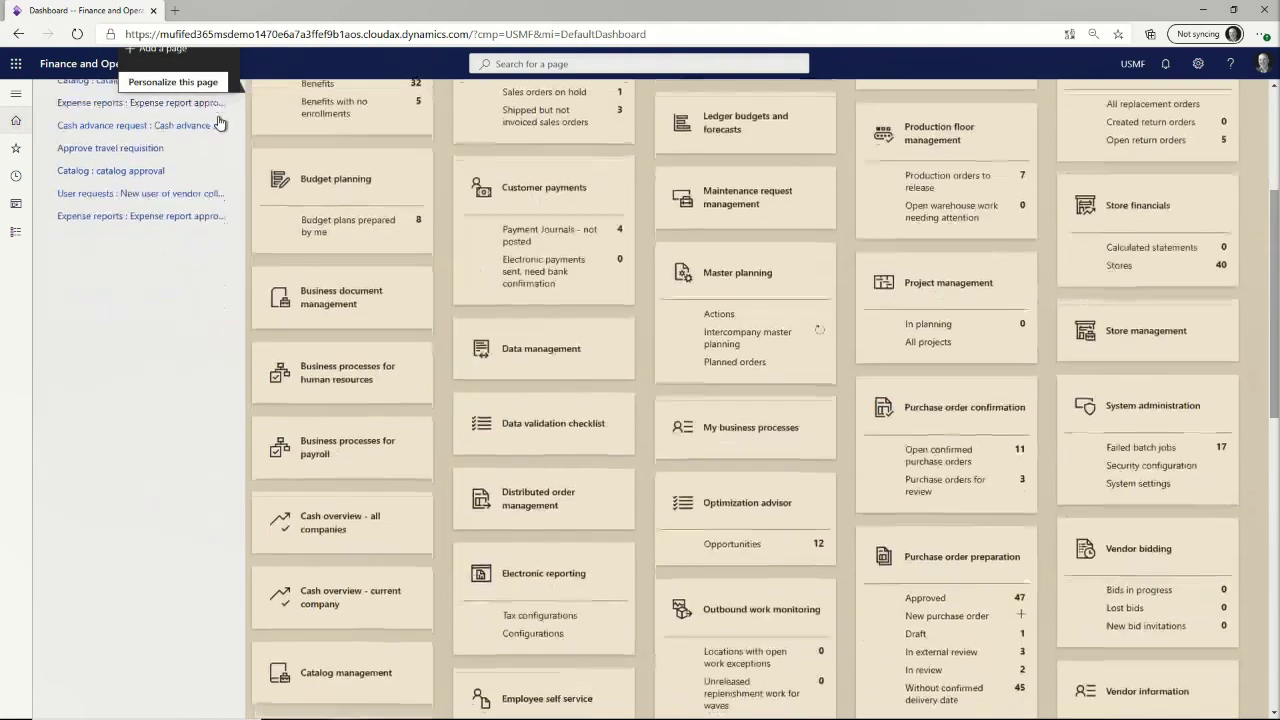
scroll(220, 122, "down", 2)
scroll(224, 150, "down", 6)
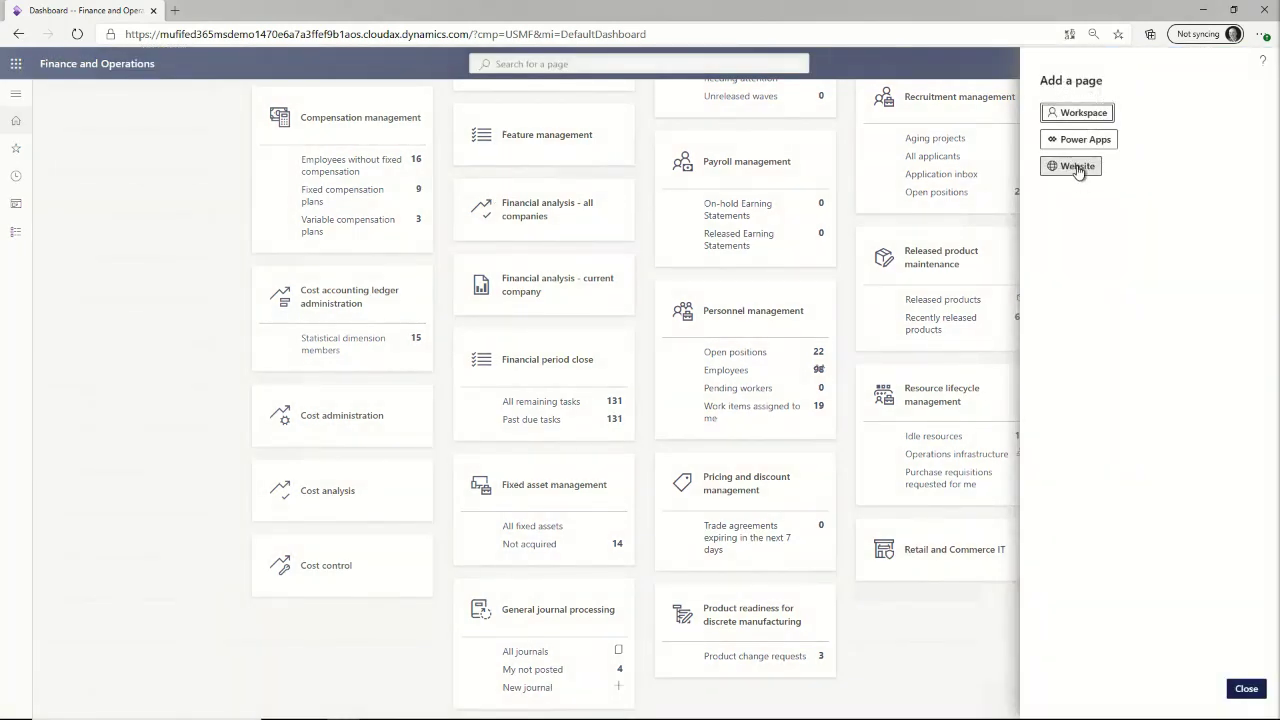
left_click(1077, 167)
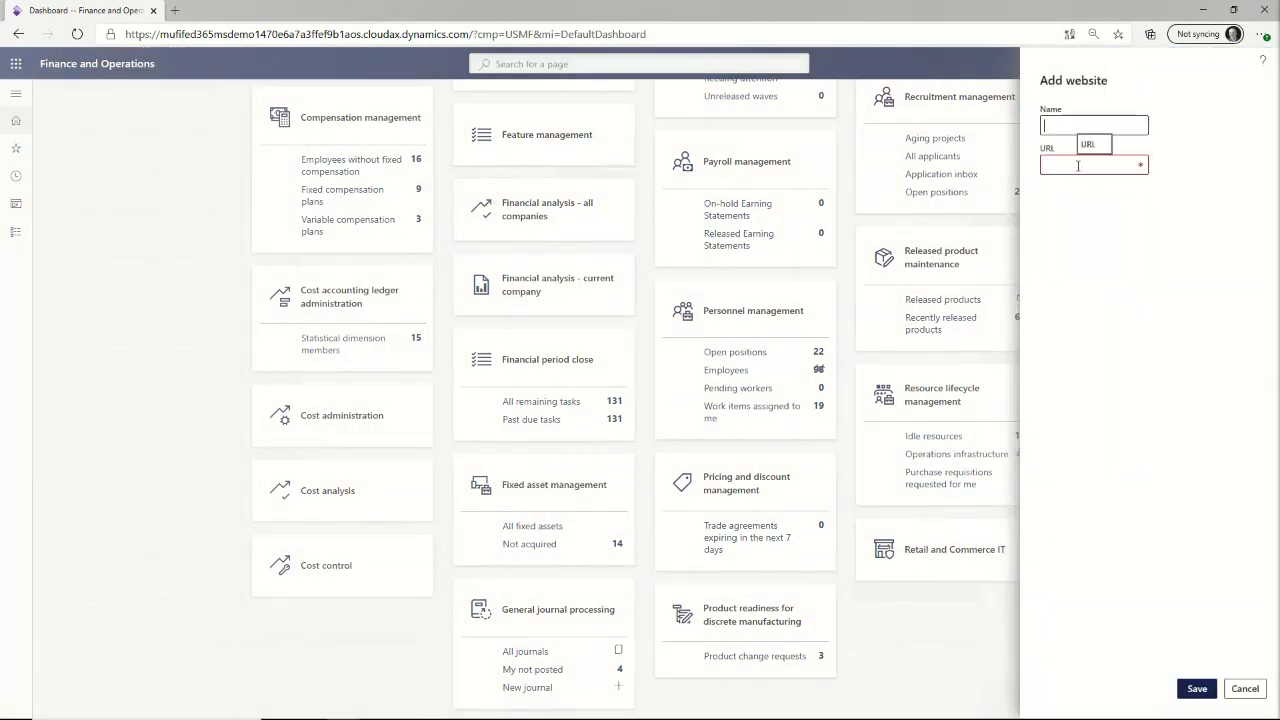
- Name the website page "Customer Assets", use the URL copied from the Active Customer Assets browser window, and save it
type("Customer ")
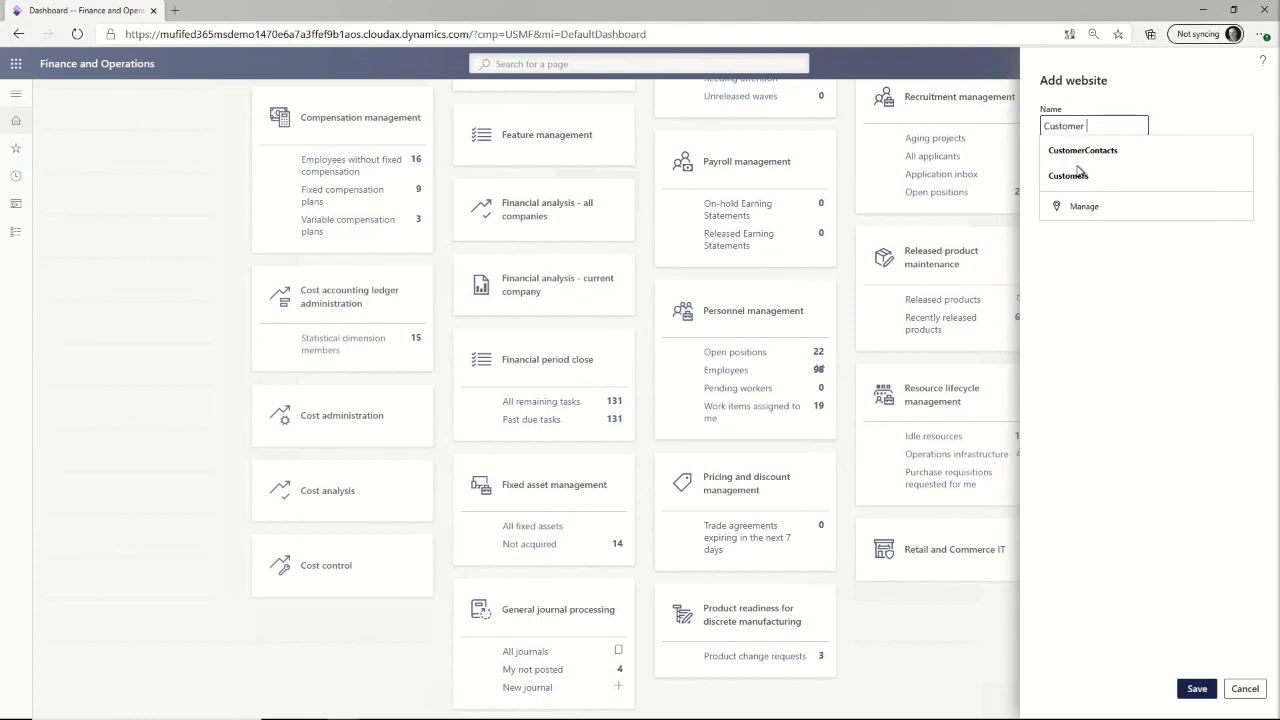
type("Assets")
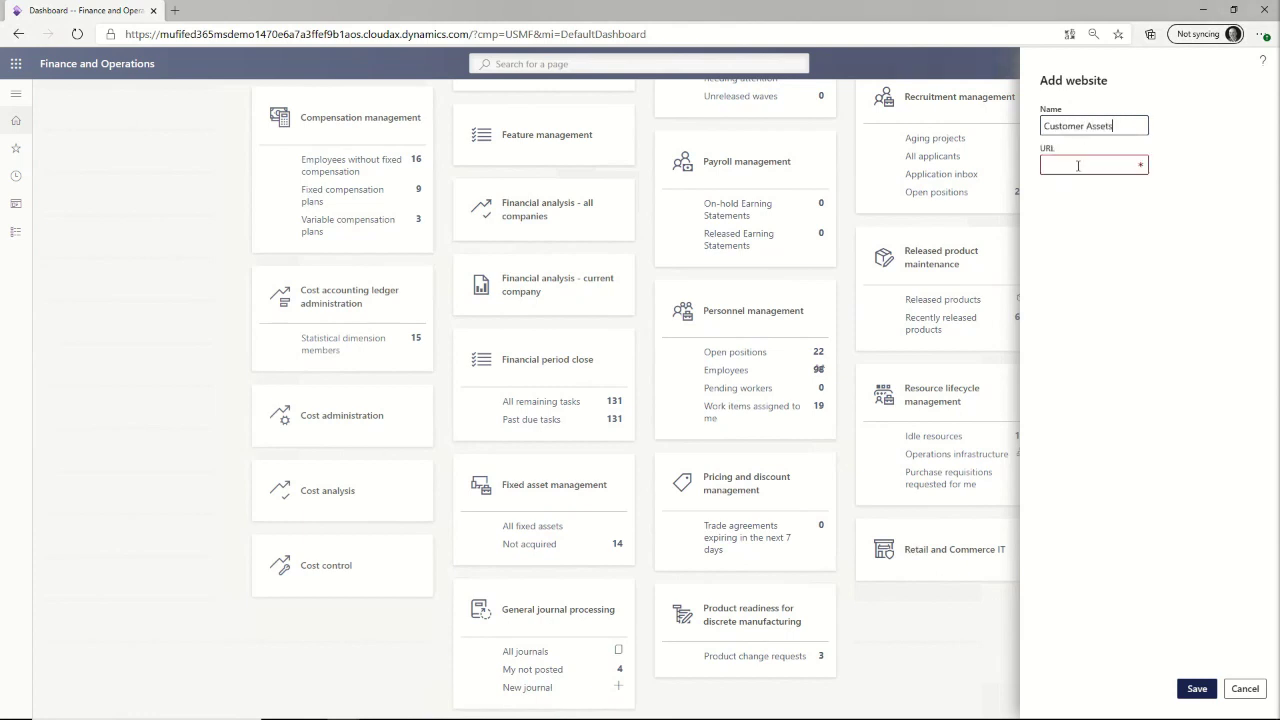
left_click(1078, 166)
key("alt+Tab")
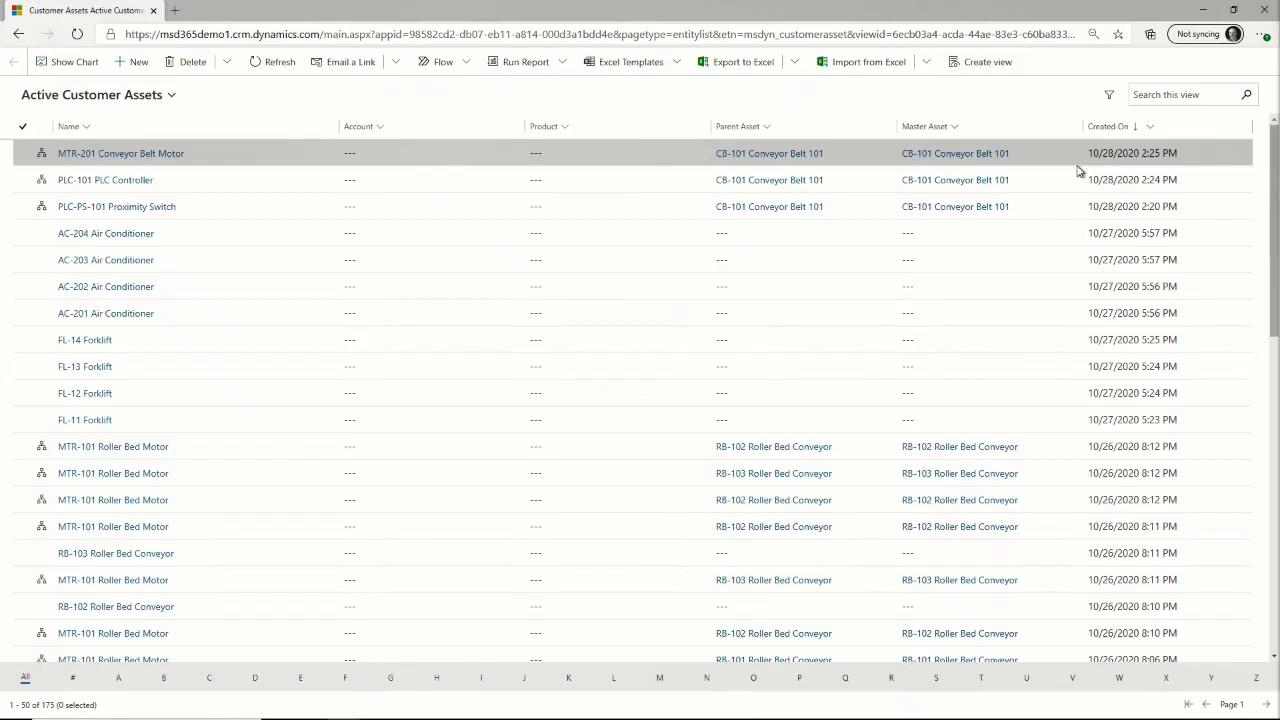
left_click(1010, 34)
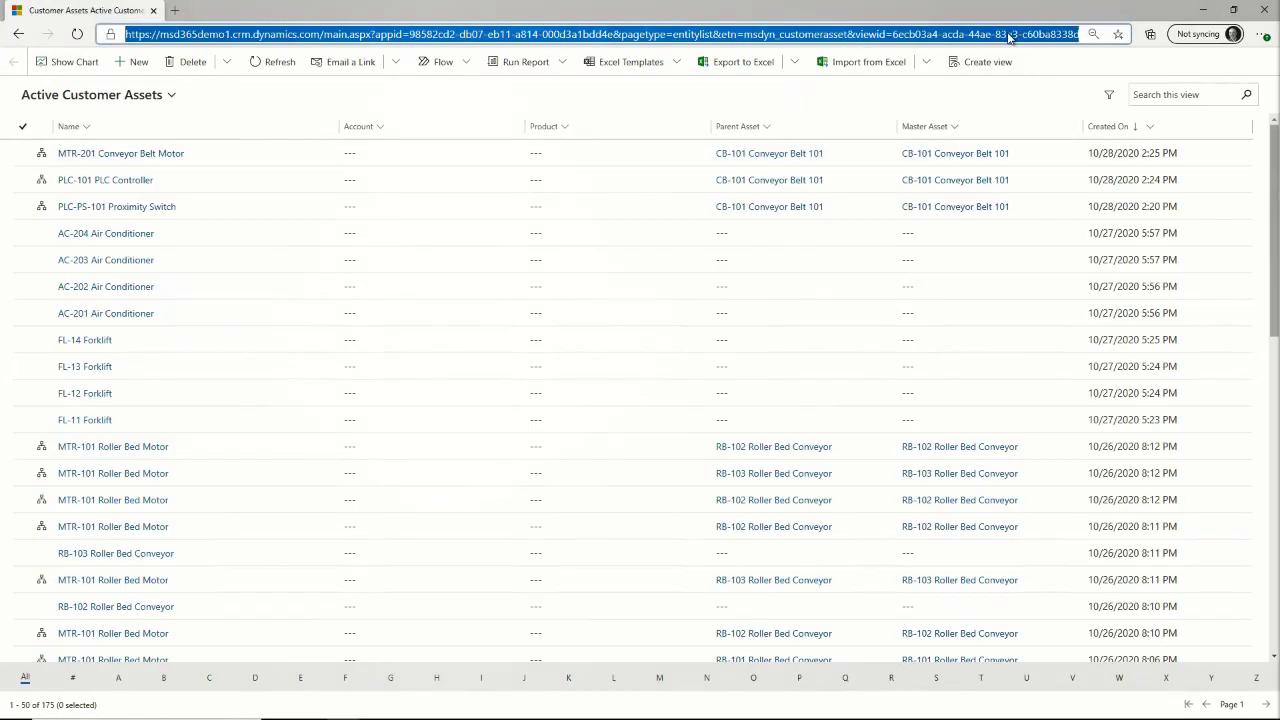
key("ctrl+c")
key("alt+Tab")
key("ctrl+v")
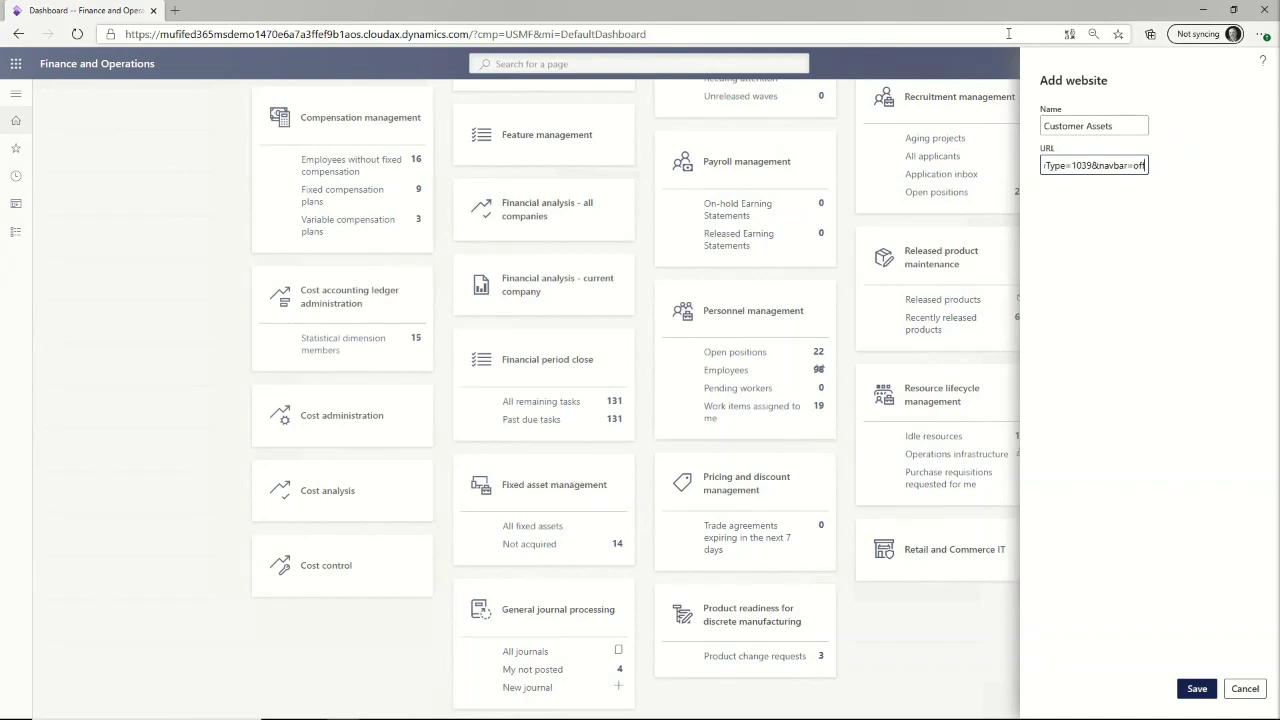
left_click(1197, 689)
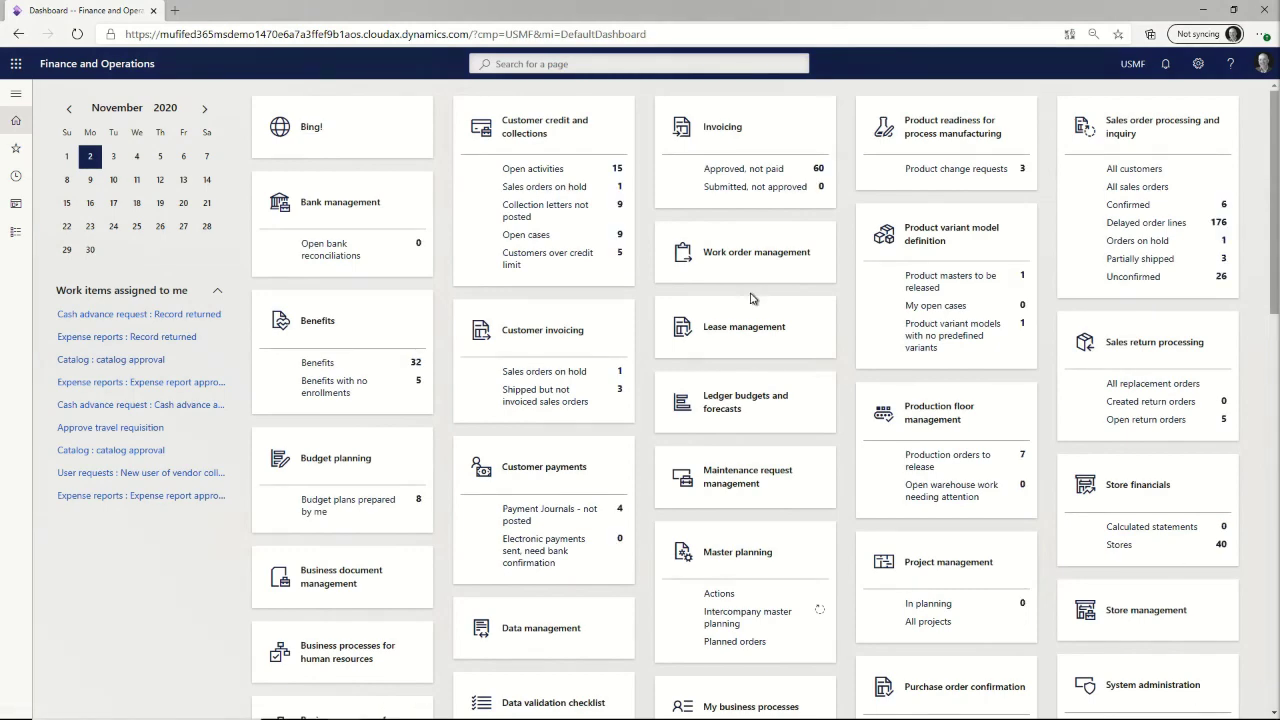
- Open the Customer Assets page from the dashboard and view the Assets and Locations details of the PLC-PS-101 Proximity Switch
scroll(1055, 385, "down", 15)
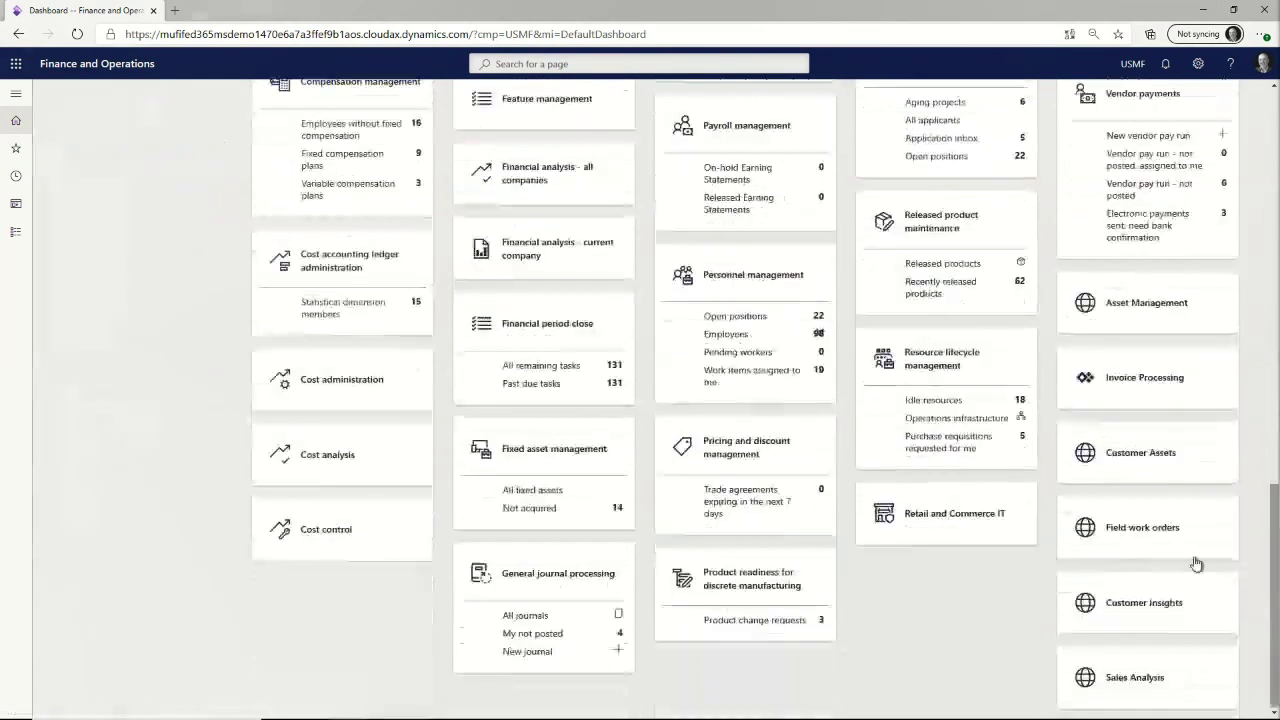
left_click(1148, 456)
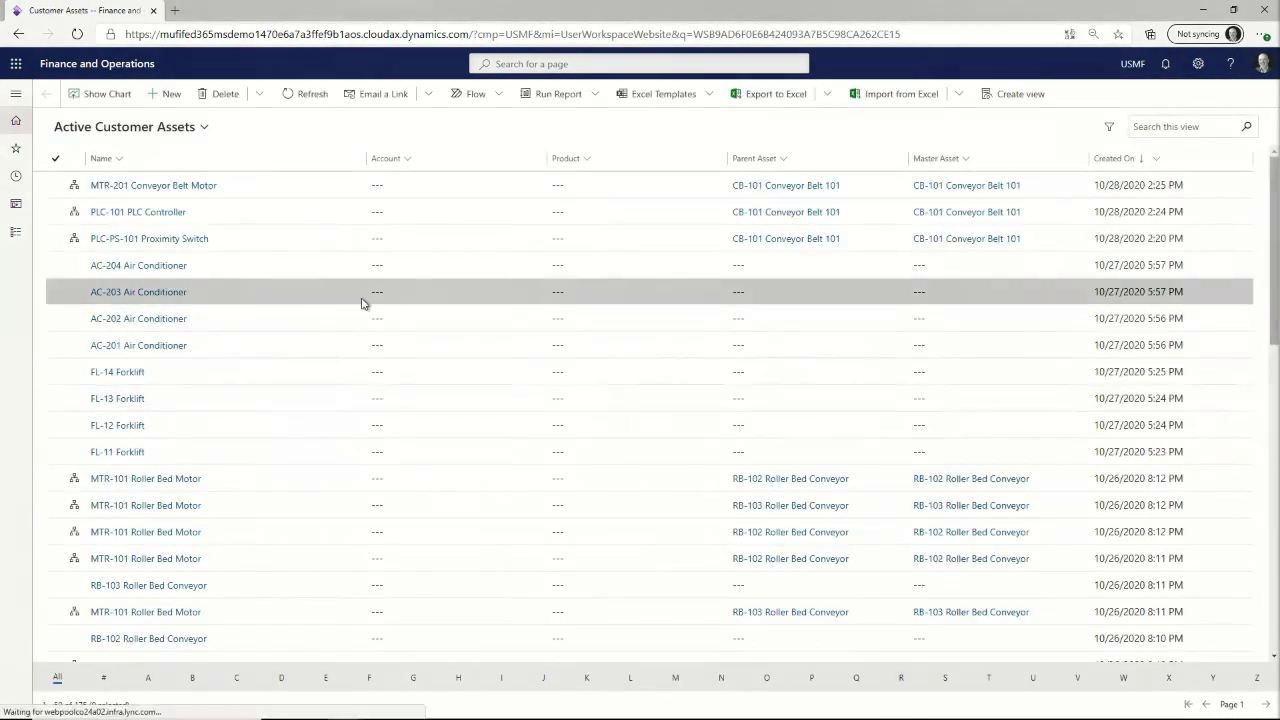
left_click(127, 239)
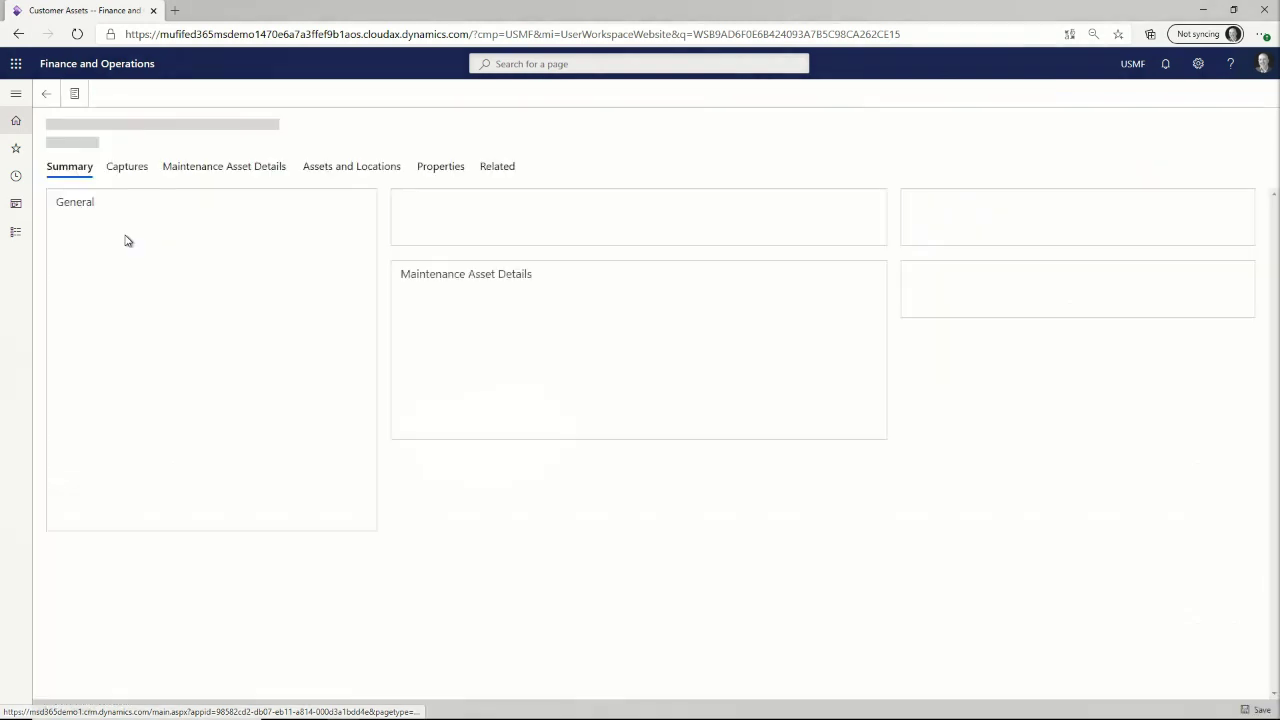
left_click(347, 170)
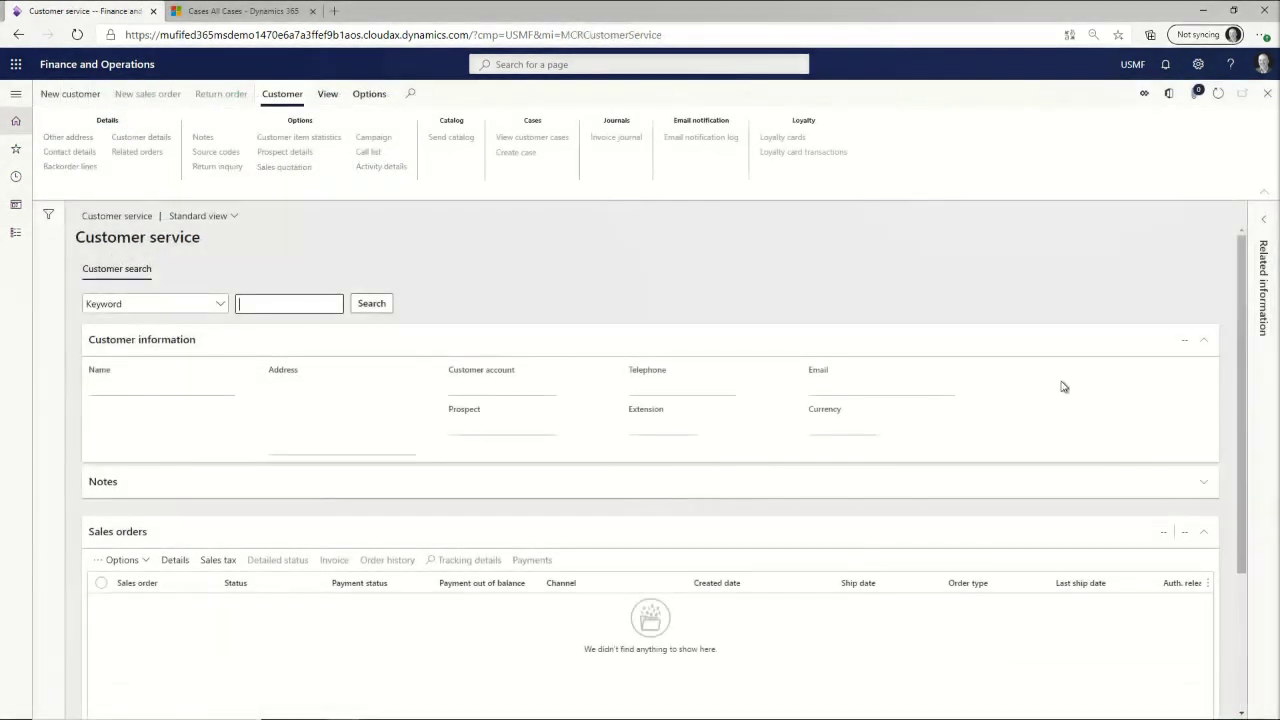
- Personalize the Customer service page and start adding an app of type Website to the Sales orders area
right_click(1074, 389)
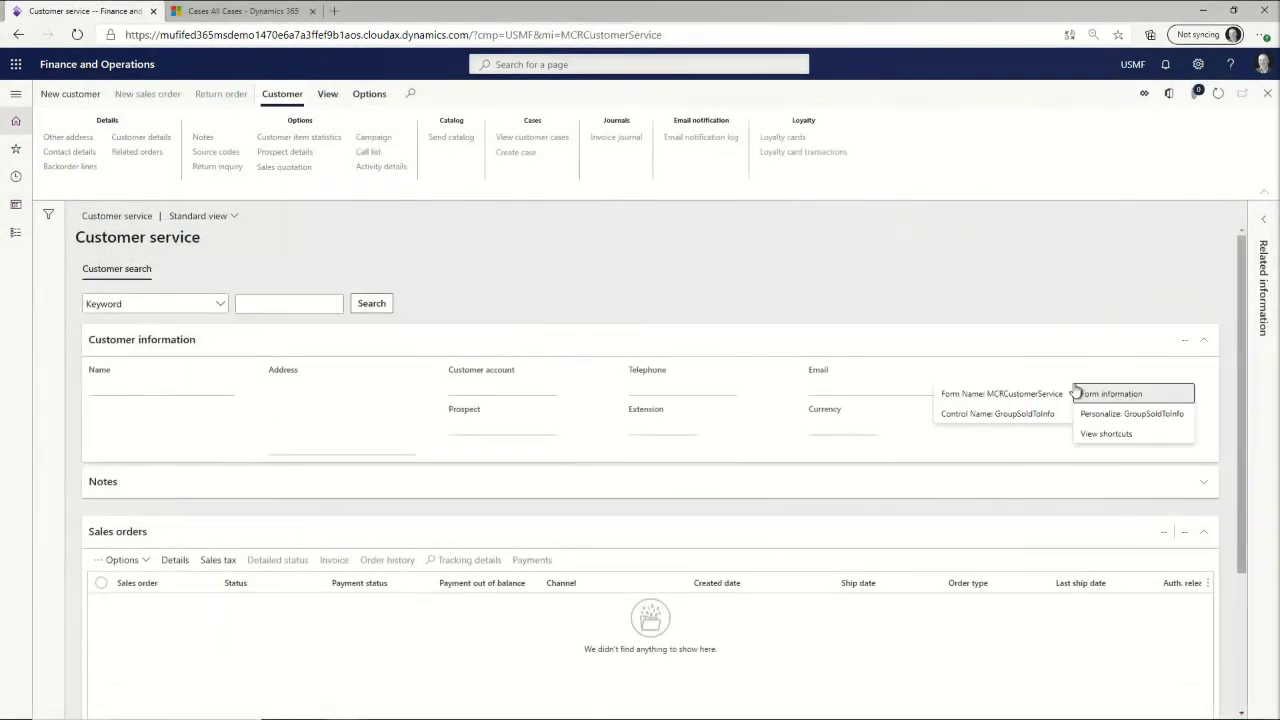
left_click(1124, 428)
right_click(697, 423)
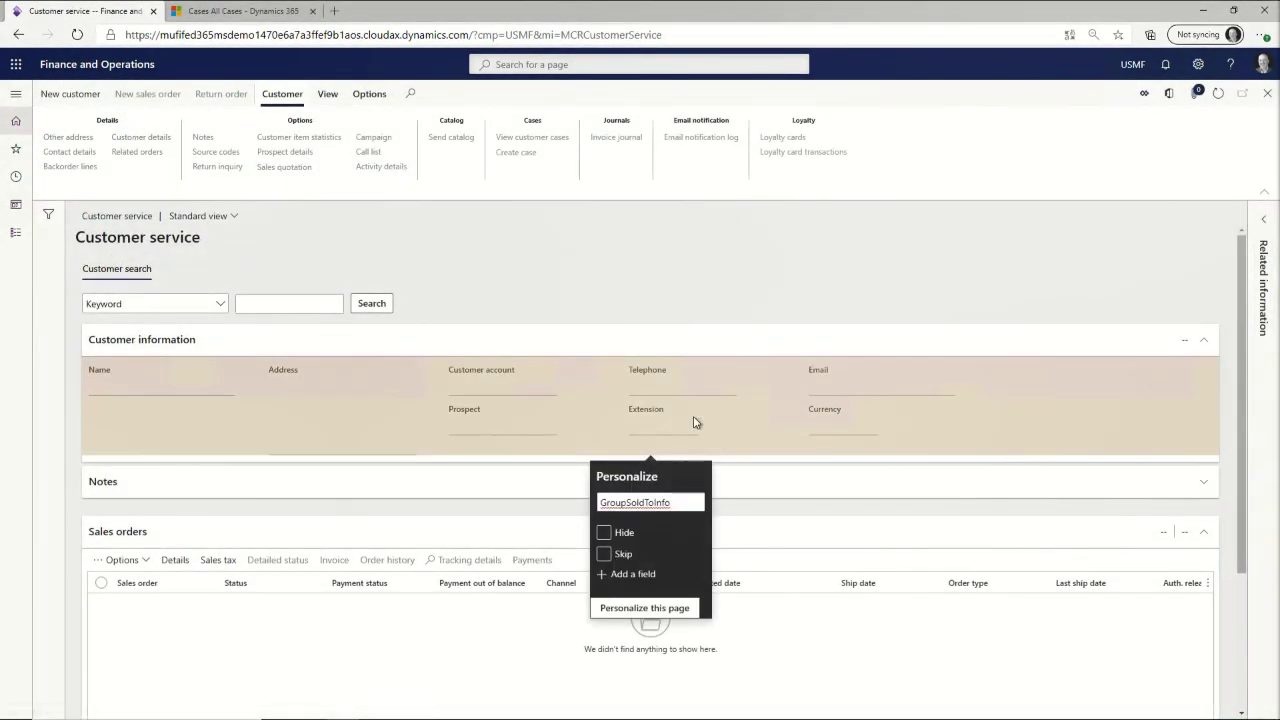
left_click(672, 607)
left_click(909, 140)
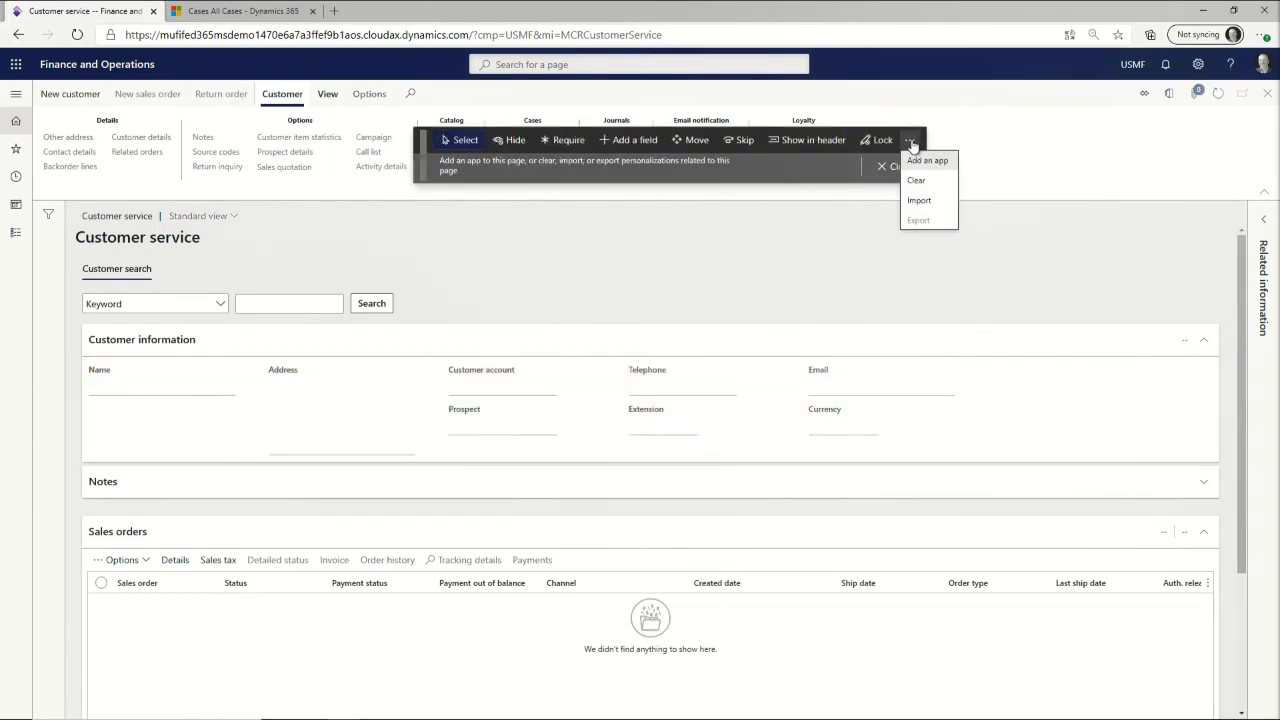
left_click(924, 161)
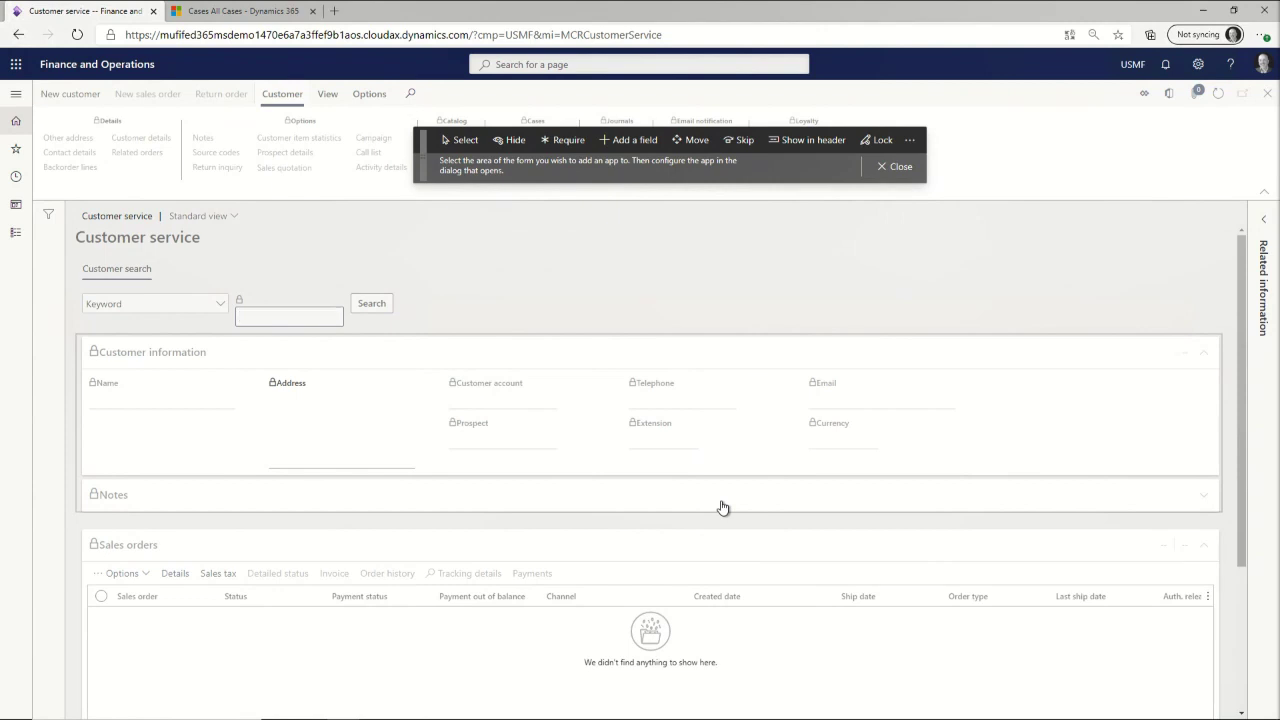
left_click(723, 557)
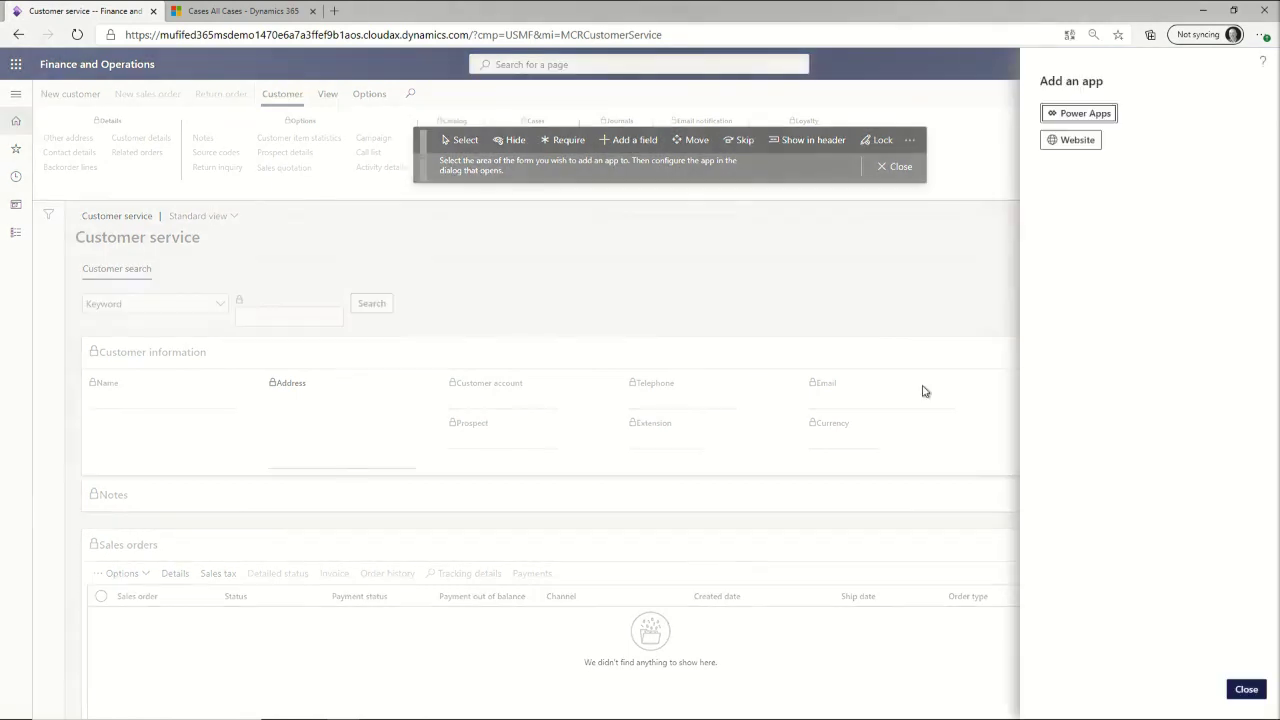
left_click(1067, 139)
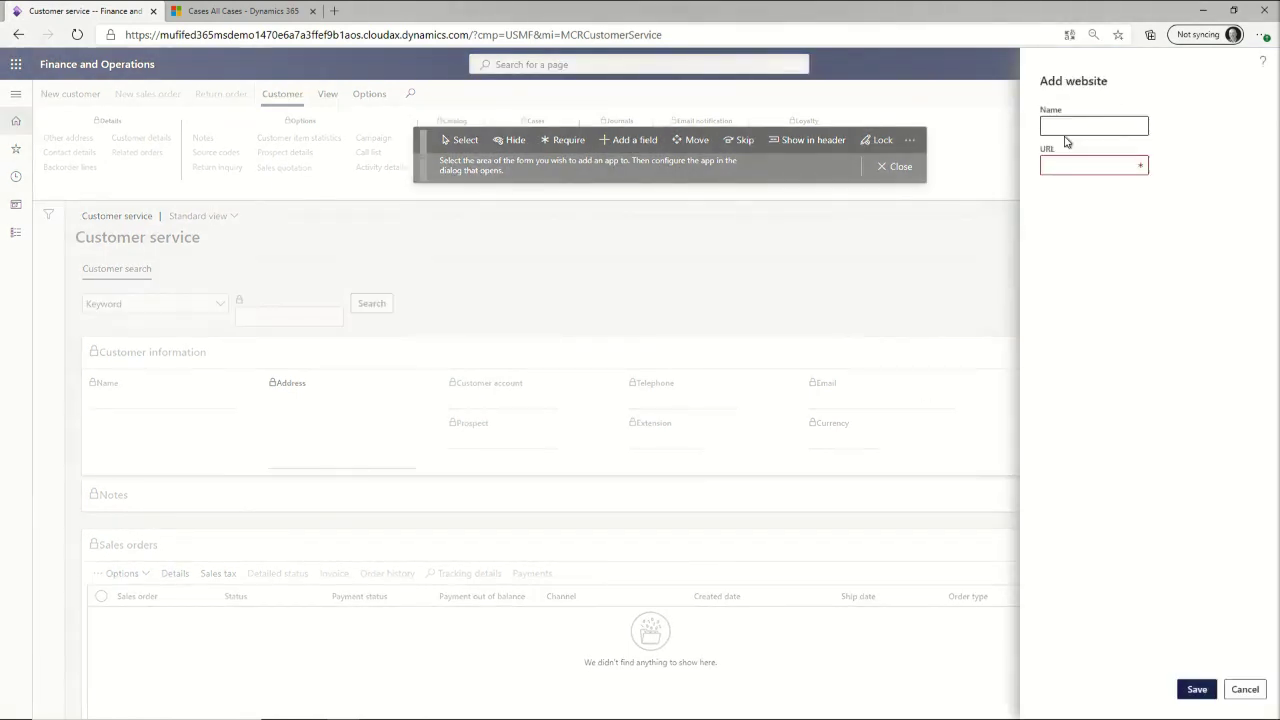
- Name the website "Cases", use the copied URL of the All Cases page, and save it
type("Casesq")
key("Tab")
key("shift+Tab")
key("End")
key("BackSpace")
key("Tab")
key("ctrl+v")
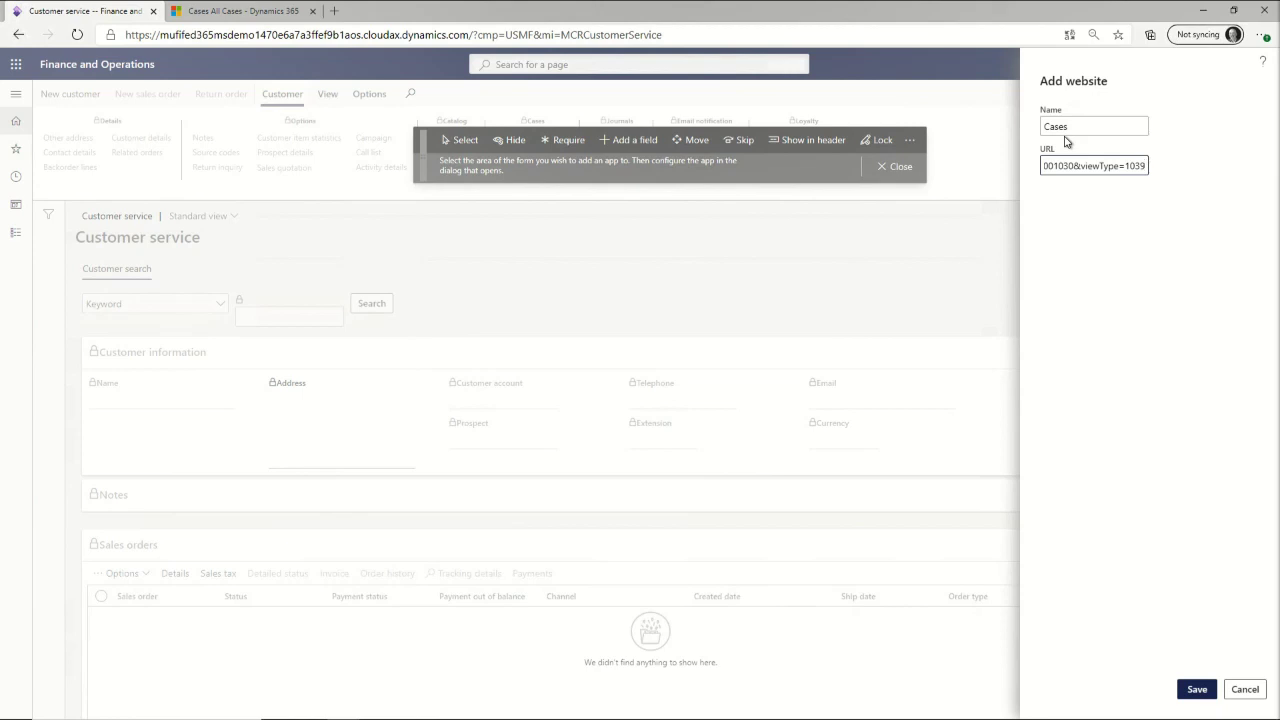
left_click(1192, 689)
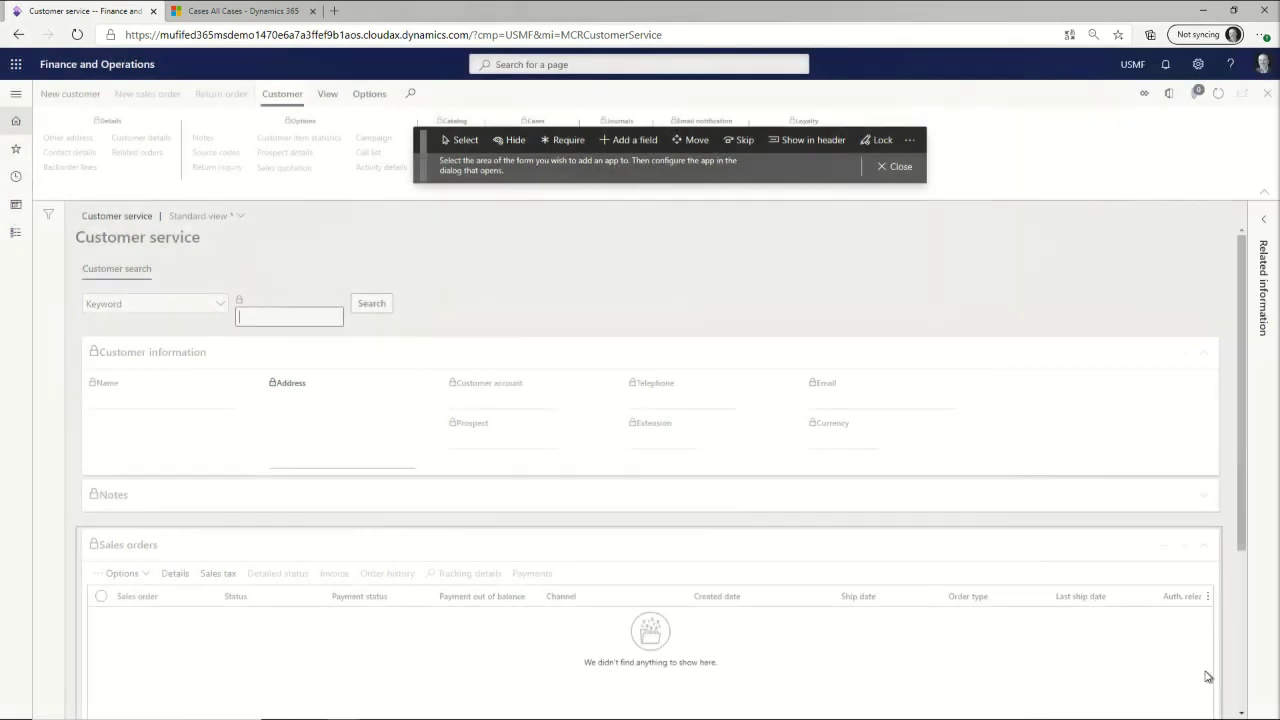
- Finish personalizing the Customer service page and expand its Cases section
left_click(895, 166)
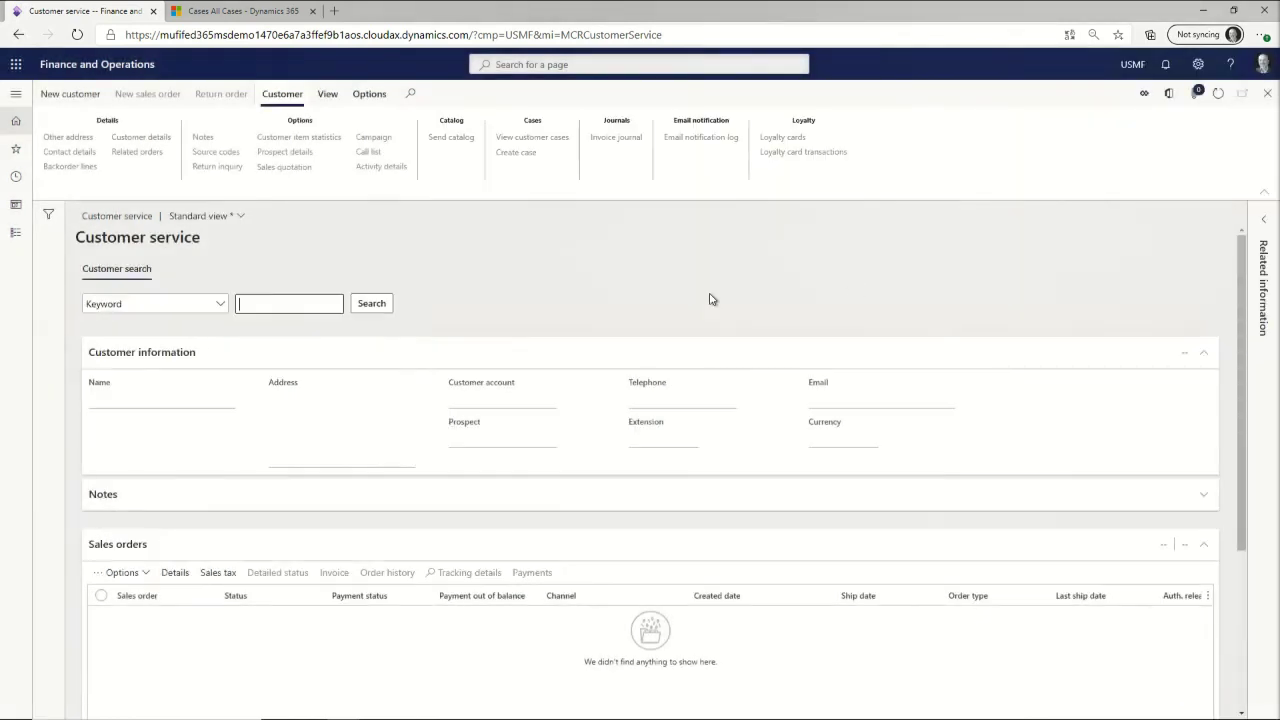
scroll(445, 360, "down", 3)
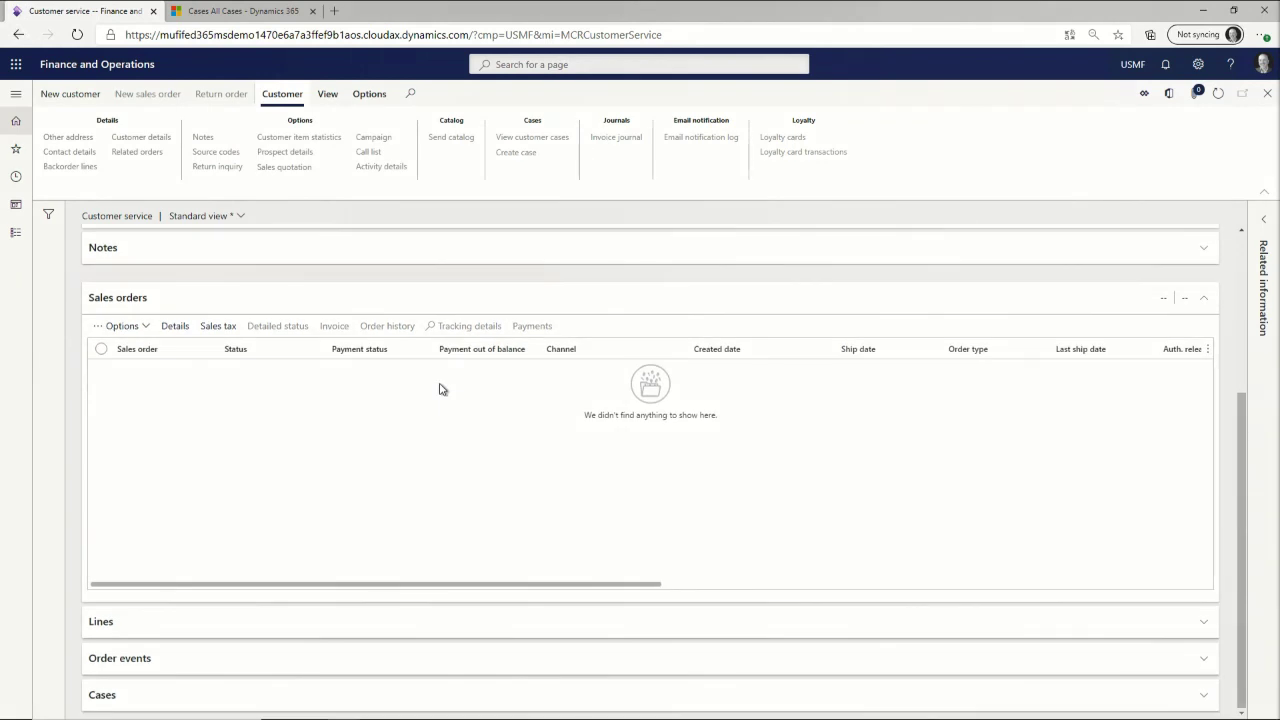
left_click(103, 691)
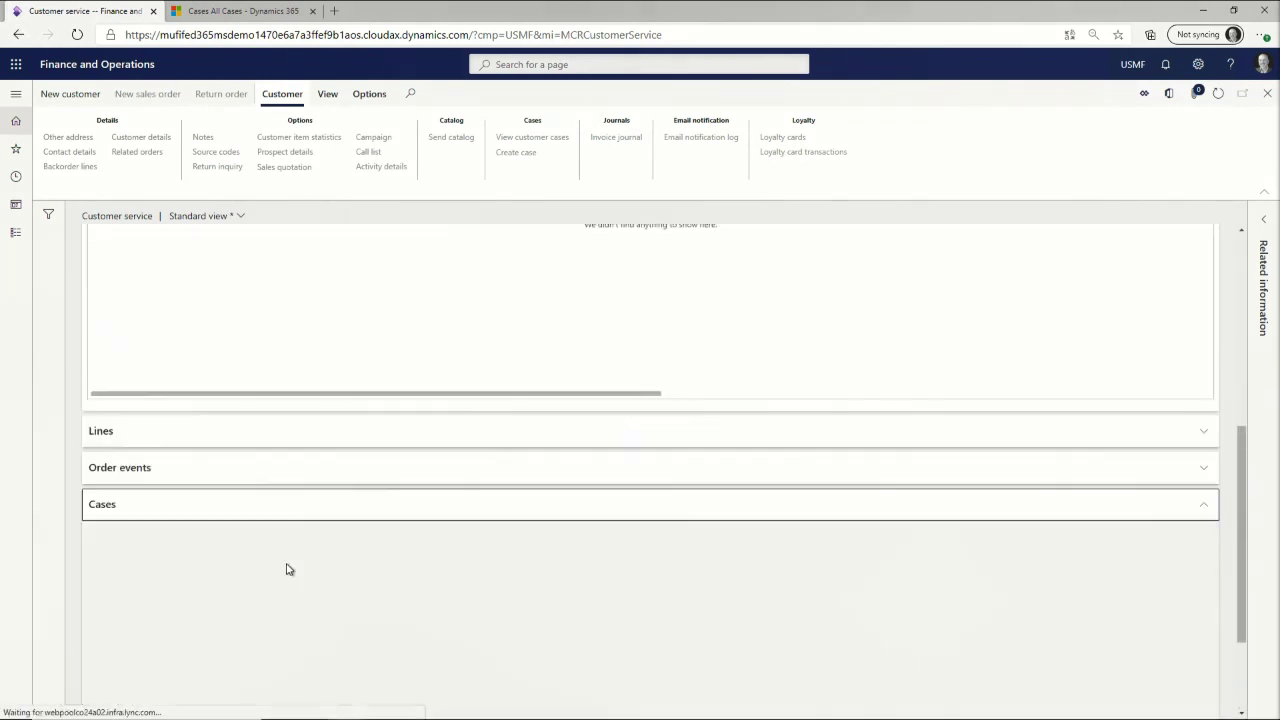